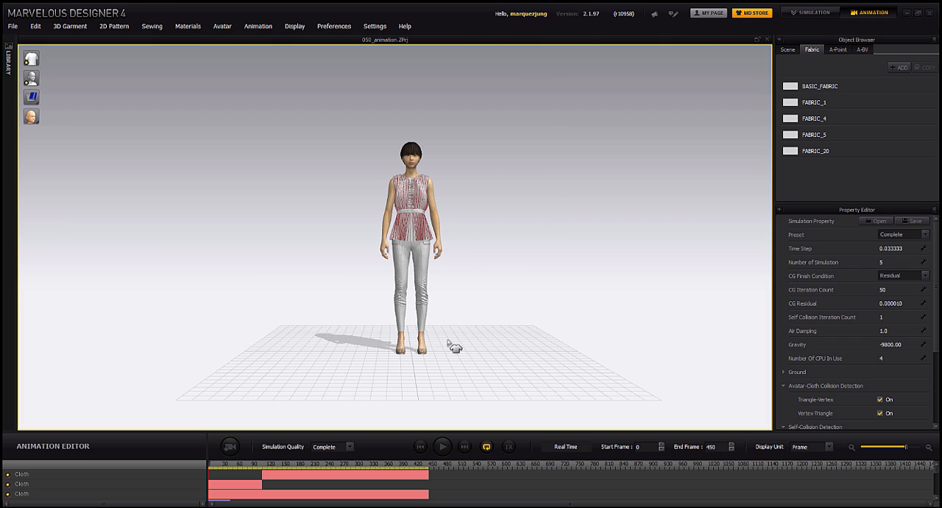
# - Play the animation with all three cloth tracks on, and replay it with only the third cloth track enabled, rewinding after each playback
pyautogui.click(442, 446)
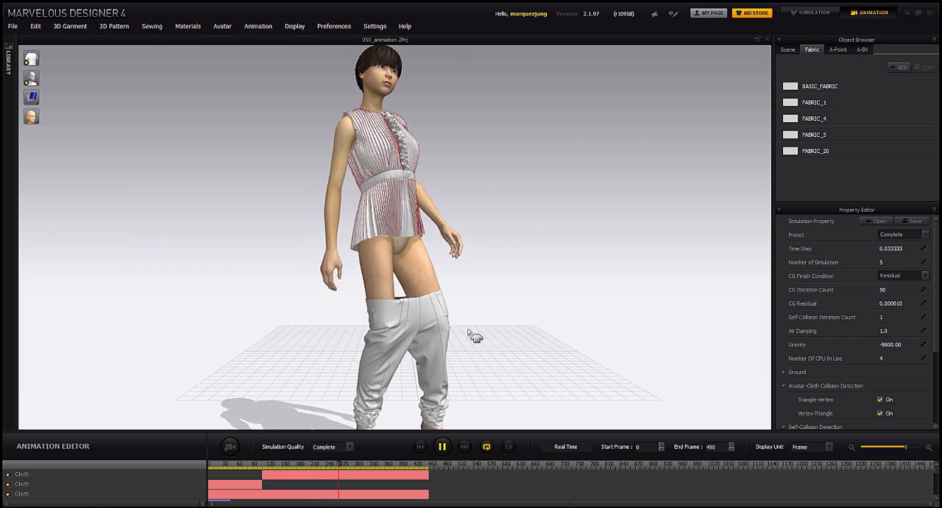
pyautogui.click(421, 448)
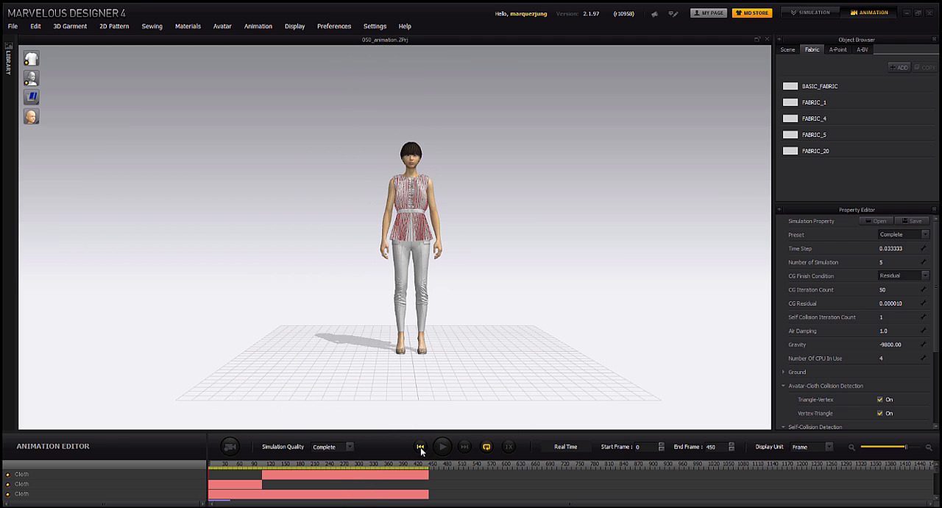
pyautogui.click(8, 475)
pyautogui.click(8, 485)
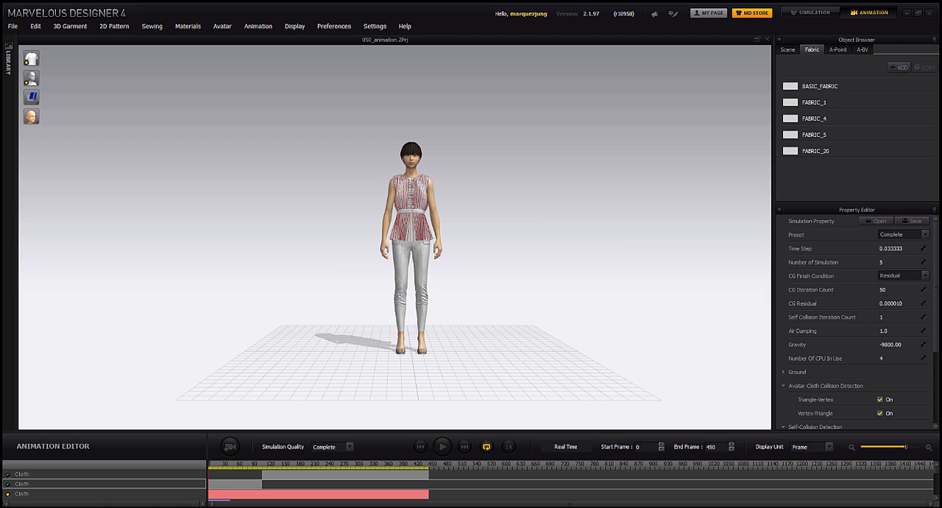
pyautogui.click(442, 446)
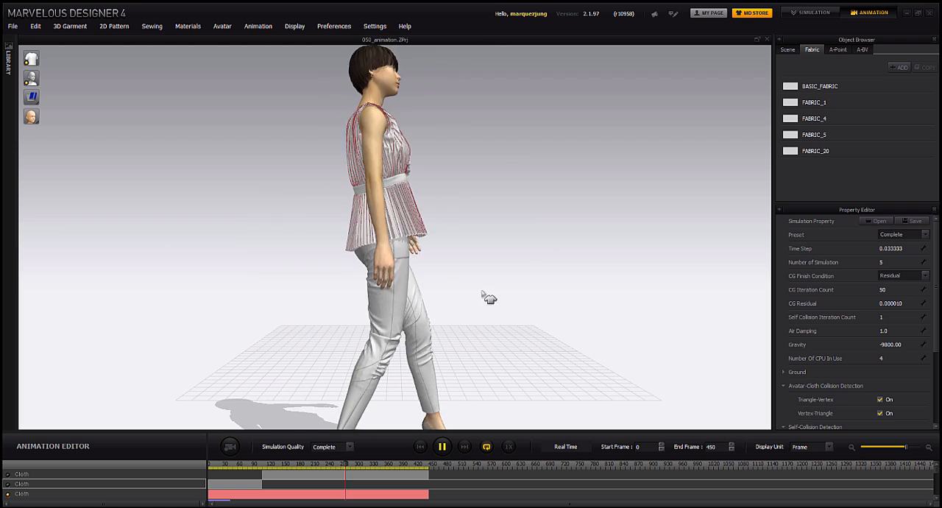
pyautogui.click(442, 446)
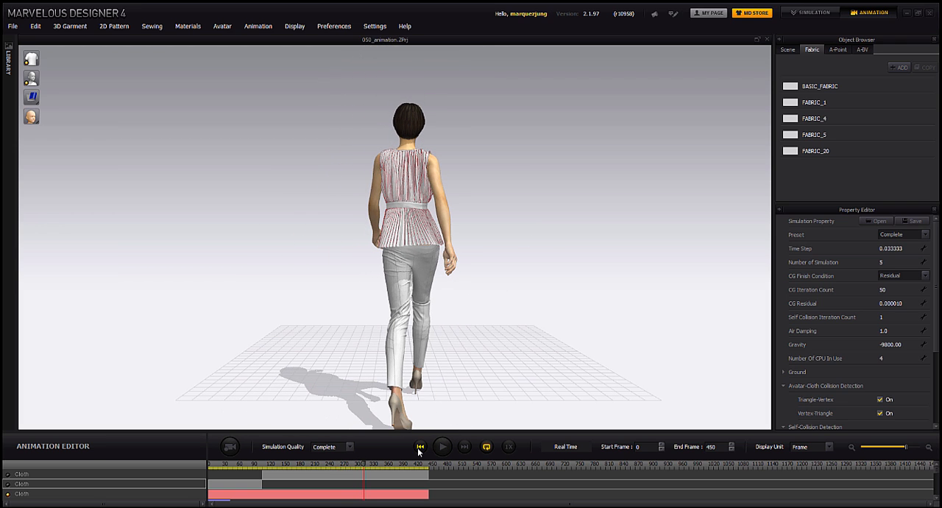
pyautogui.click(420, 447)
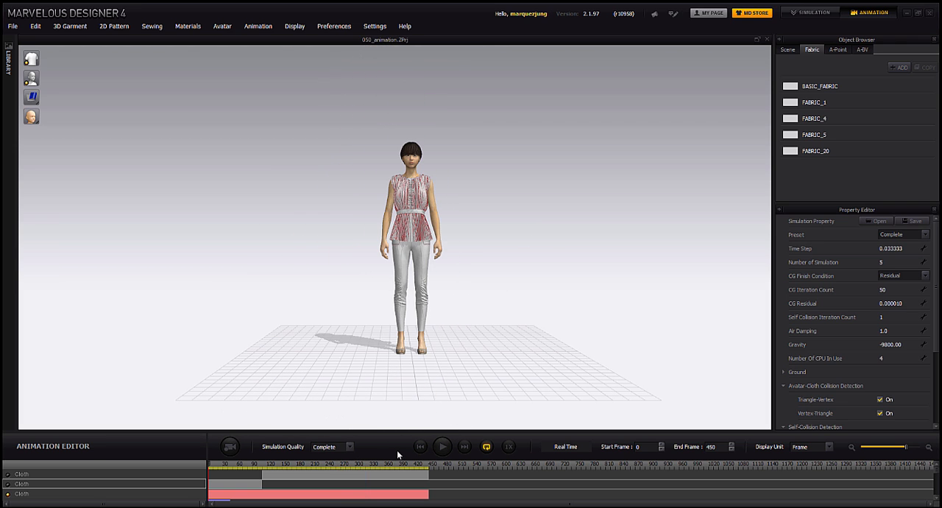
# - Re-enable the first two cloth tracks and scrub through about frames 60 to 90 with the second track temporarily off, returning to frame 0
pyautogui.click(8, 485)
pyautogui.click(8, 475)
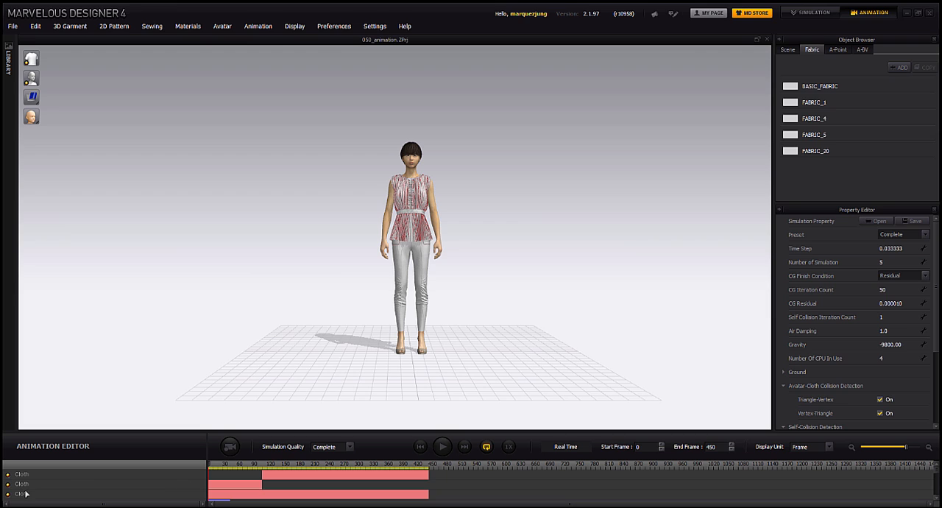
pyautogui.click(237, 467)
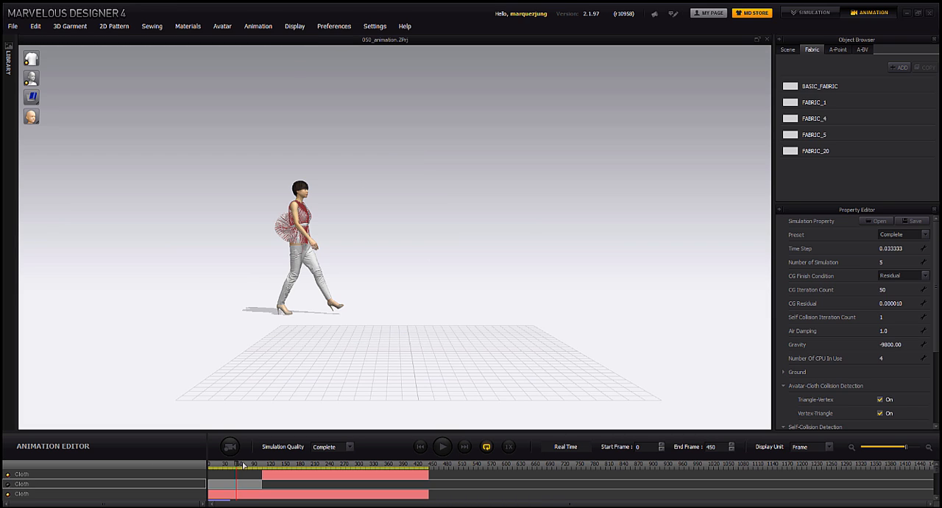
pyautogui.moveTo(238, 466); pyautogui.dragTo(246, 465)
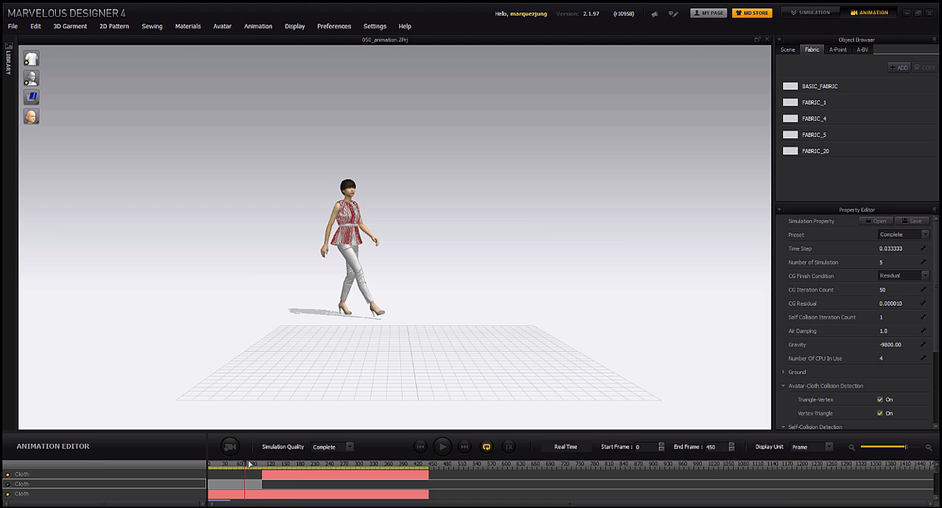
pyautogui.moveTo(246, 466)
pyautogui.mouseDown()
pyautogui.moveTo(290, 467)
pyautogui.moveTo(254, 468)
pyautogui.mouseUp()
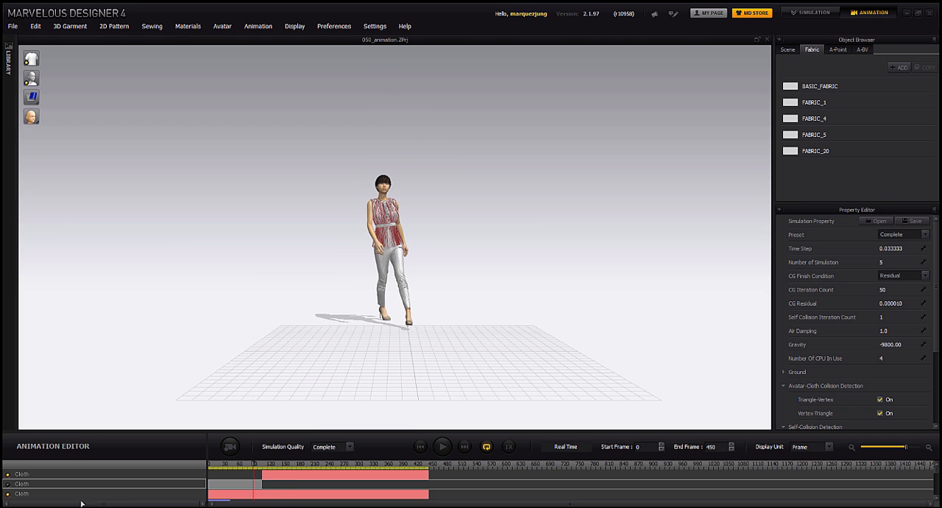
pyautogui.click(8, 484)
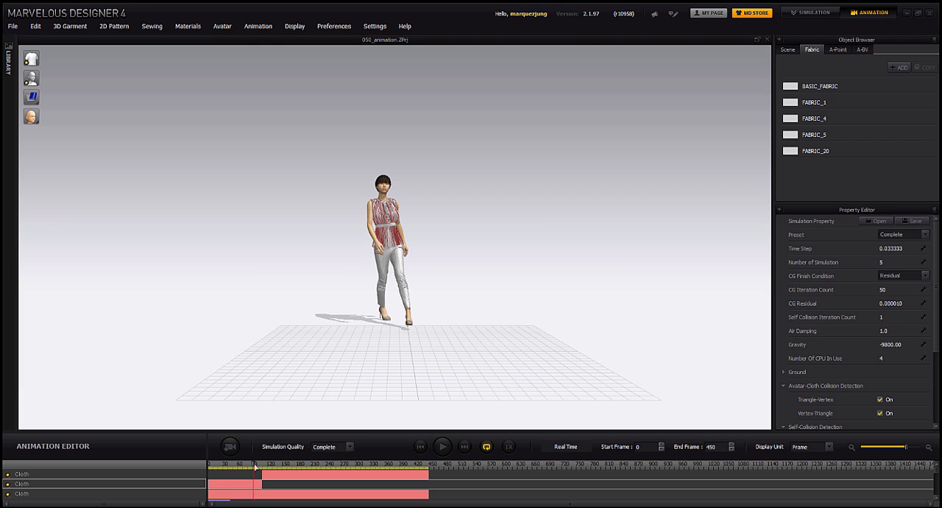
pyautogui.moveTo(225, 468); pyautogui.dragTo(199, 467)
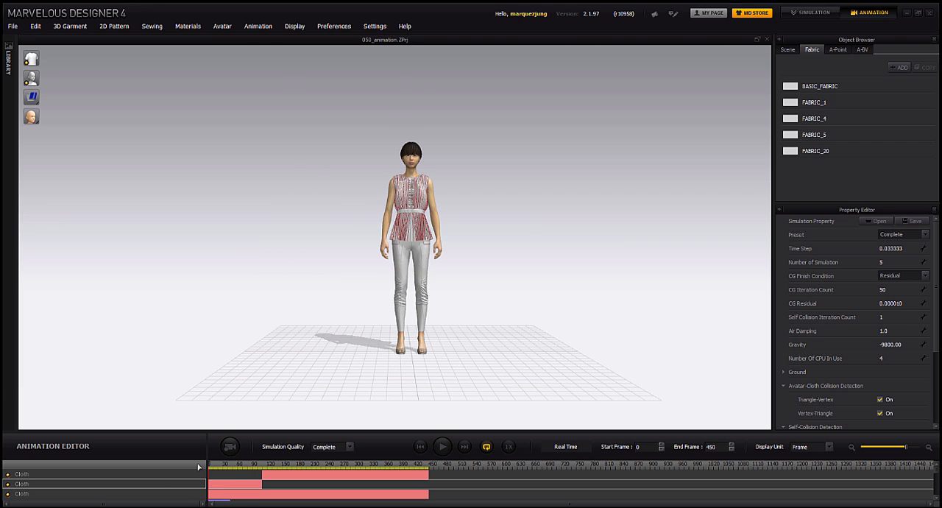
# - Disable the third cloth track and scrub to about frame 195 to examine the garment with the first two tracks combined
pyautogui.click(8, 495)
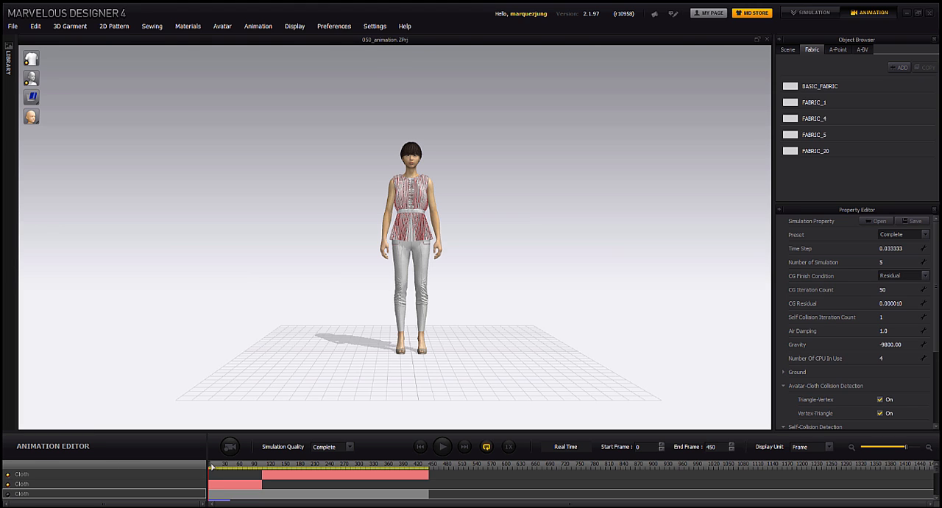
pyautogui.moveTo(213, 467); pyautogui.dragTo(237, 464)
pyautogui.click(302, 465)
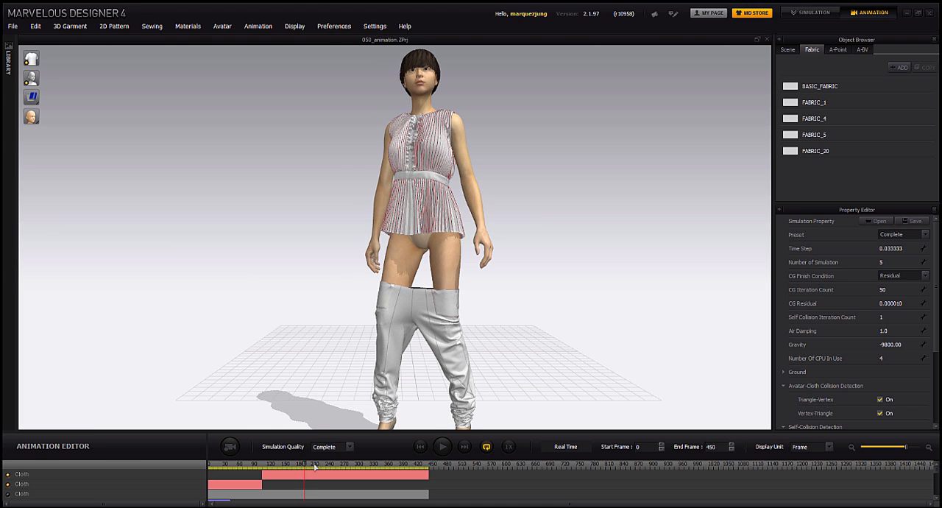
# - Open the Maya Cache export for the first two cloth tracks and close it without saving
pyautogui.click(11, 27)
pyautogui.moveTo(29, 139)
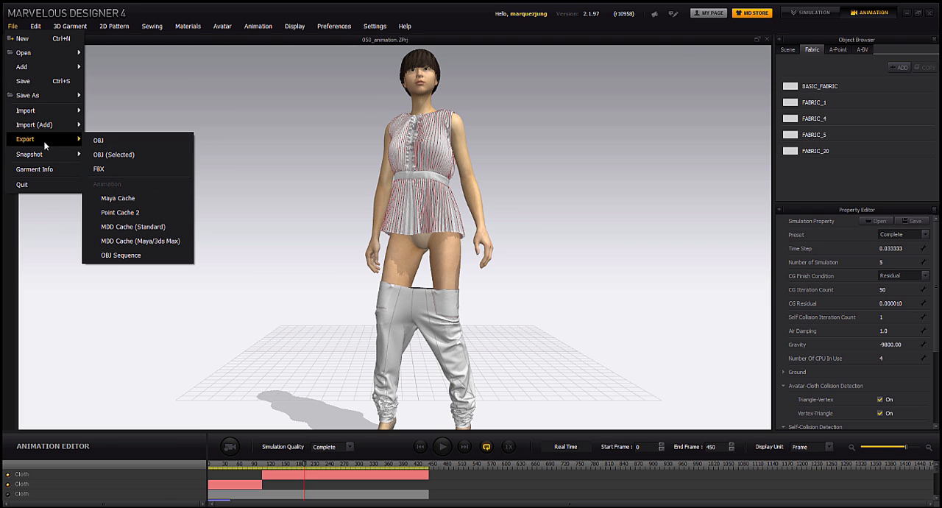
pyautogui.click(148, 198)
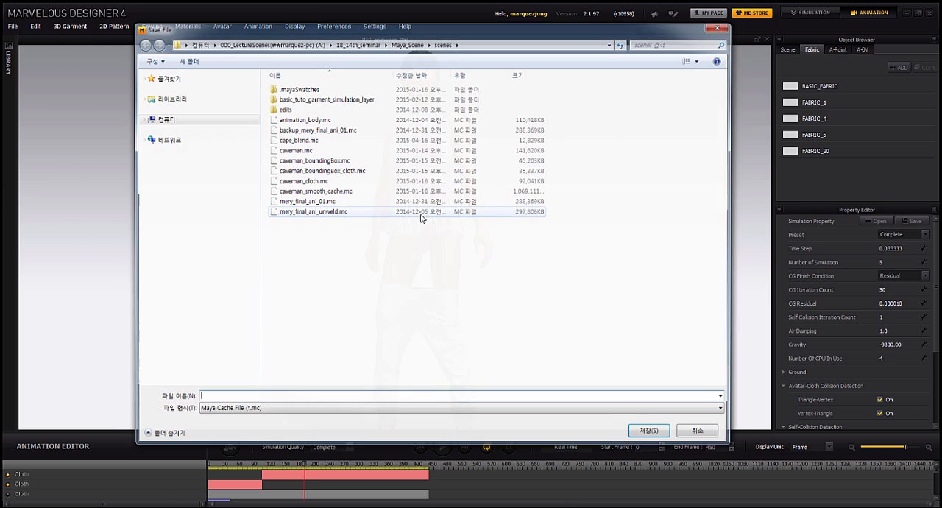
pyautogui.click(722, 26)
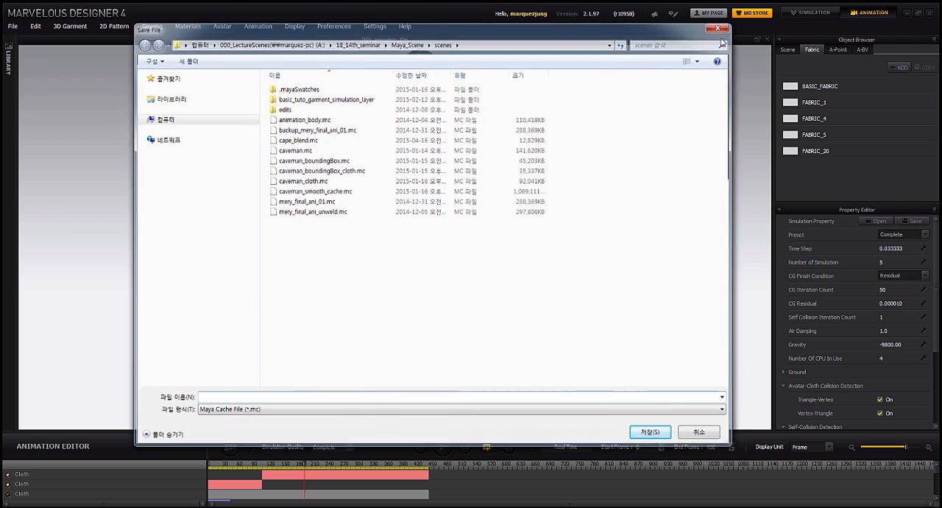
# - Leave only the third cloth track enabled and scrub the animation from the start to about frame 225
pyautogui.click(8, 494)
pyautogui.click(8, 484)
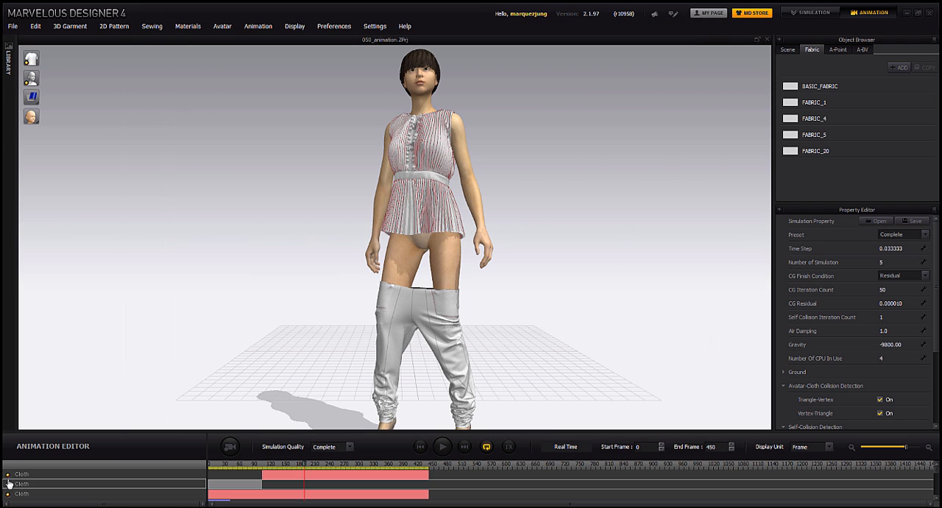
pyautogui.click(8, 475)
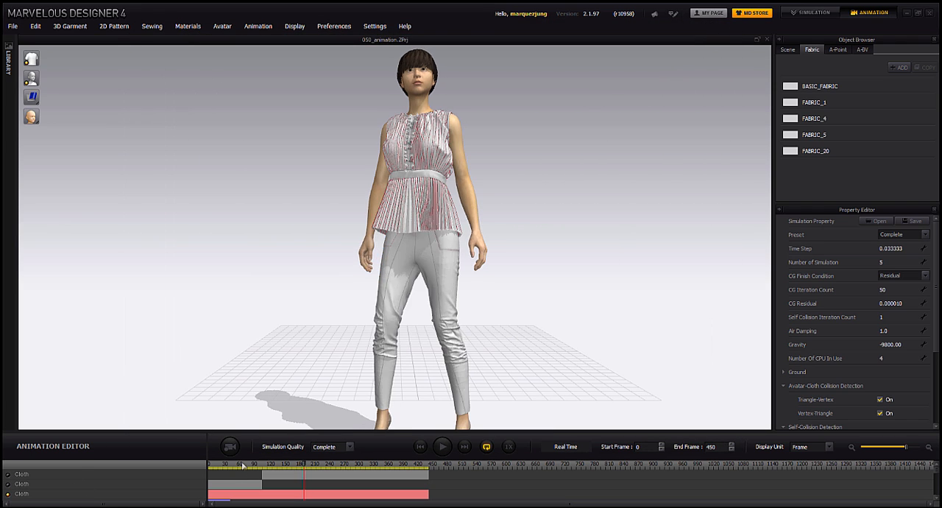
pyautogui.moveTo(305, 468); pyautogui.dragTo(192, 465)
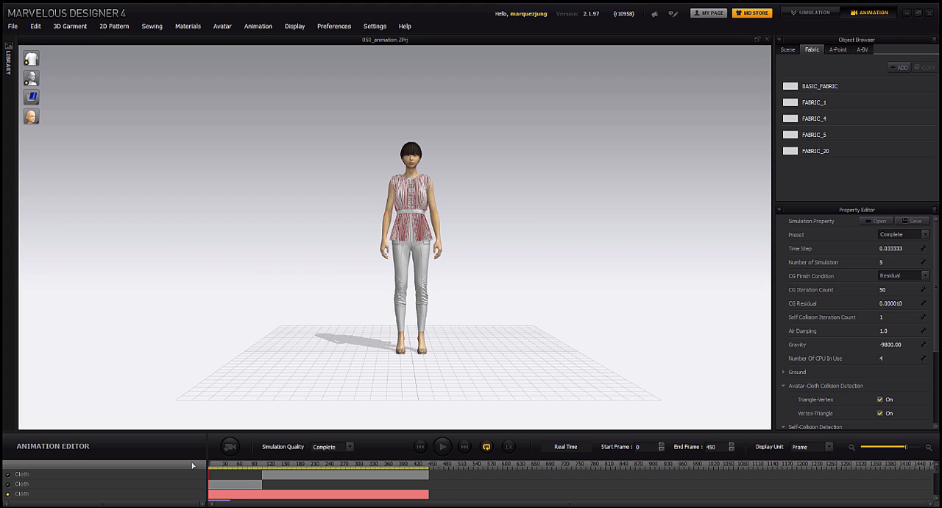
pyautogui.click(274, 466)
pyautogui.click(318, 468)
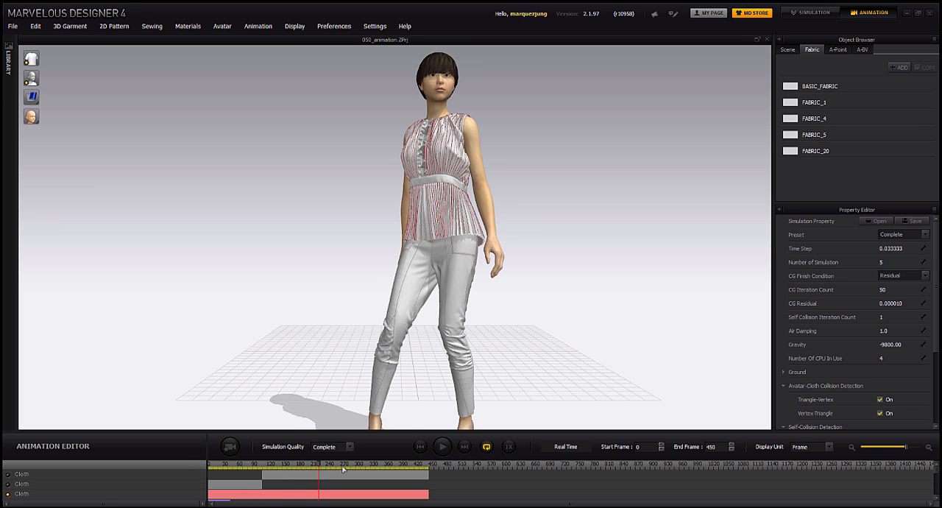
# - Look over the animation export formats and inspect the exported blend02 and blend03 files in the simulation_cache_blend_painting folder
pyautogui.click(12, 26)
pyautogui.moveTo(26, 139)
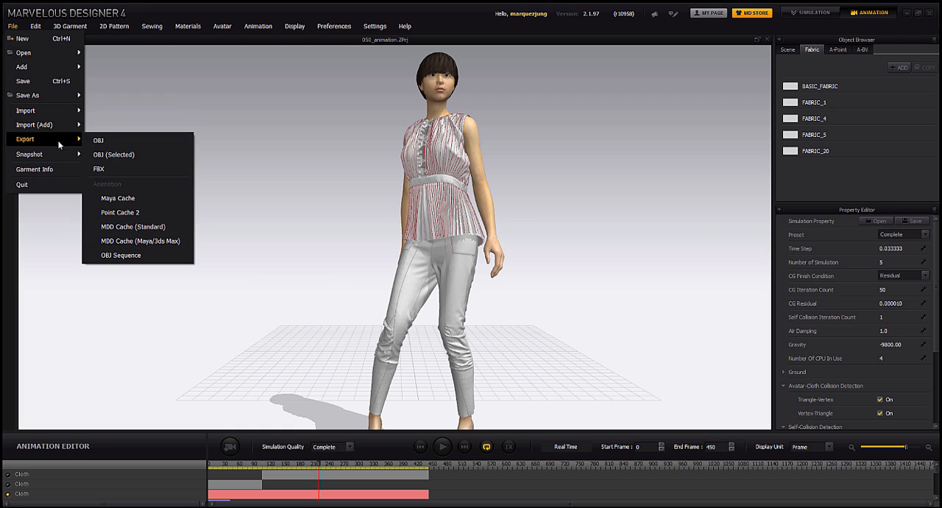
pyautogui.click(293, 213)
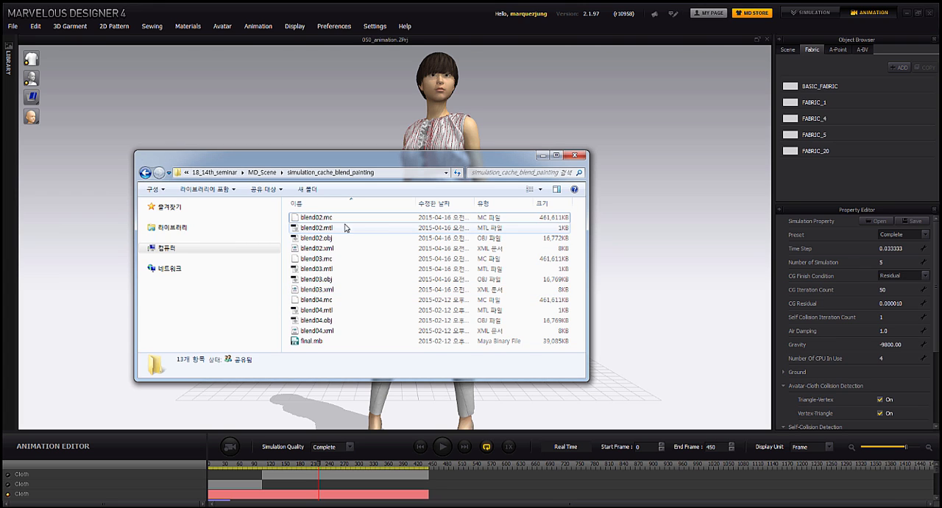
pyautogui.click(349, 238)
pyautogui.click(351, 259)
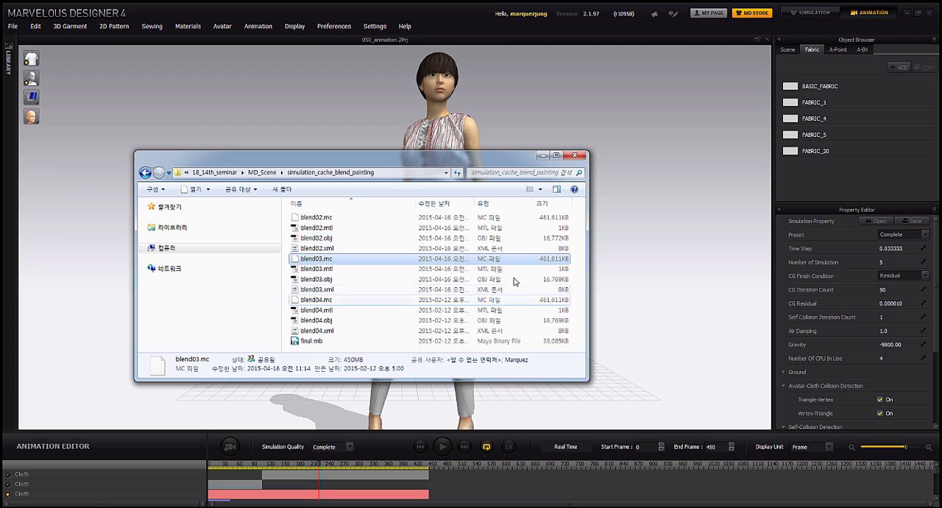
pyautogui.click(575, 154)
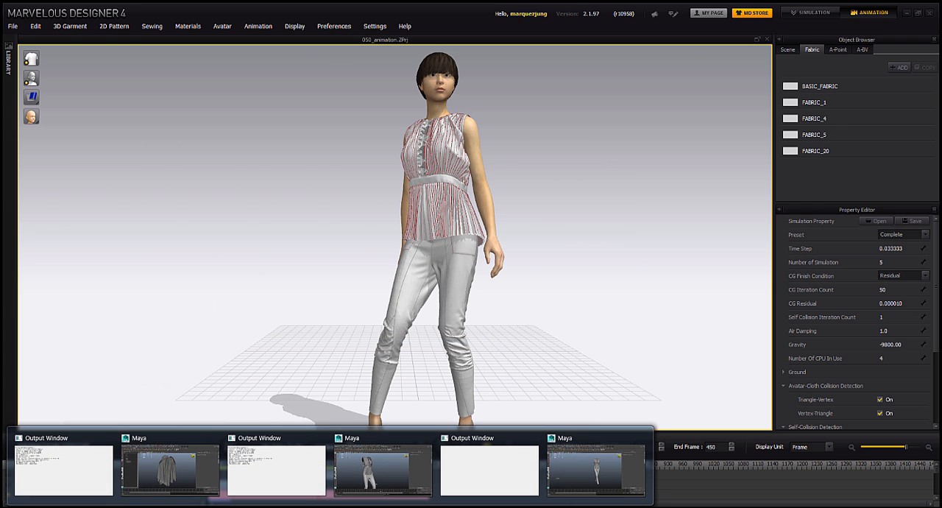
# - Switch to the Maya scene containing blend02.obj and examine the garment mesh from a different angle
pyautogui.click(588, 467)
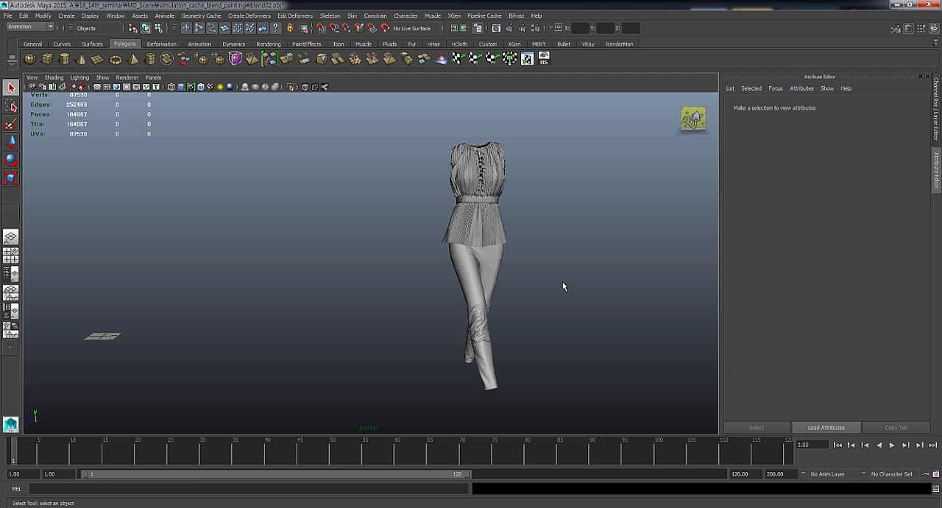
pyautogui.click(494, 260)
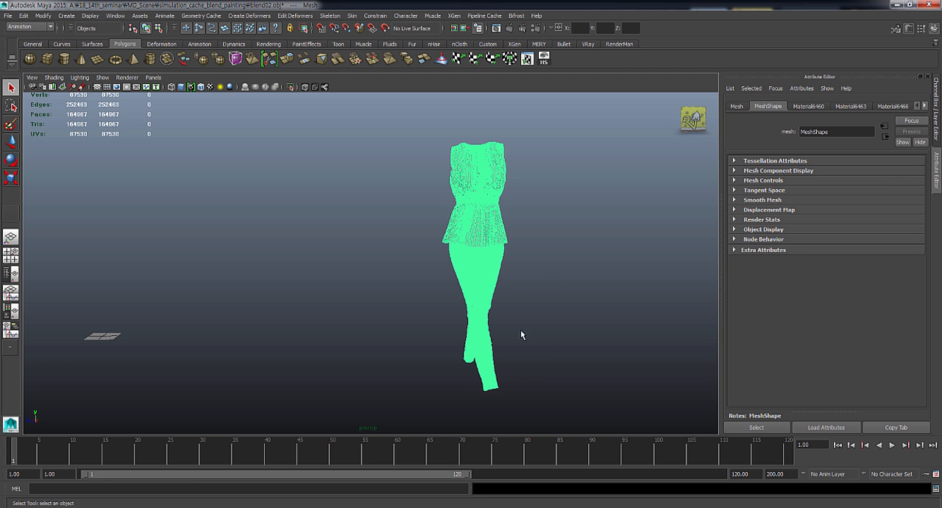
pyautogui.keyDown('alt'); pyautogui.moveTo(522, 331); pyautogui.dragTo(445, 300); pyautogui.keyUp('alt')
pyautogui.click(402, 310)
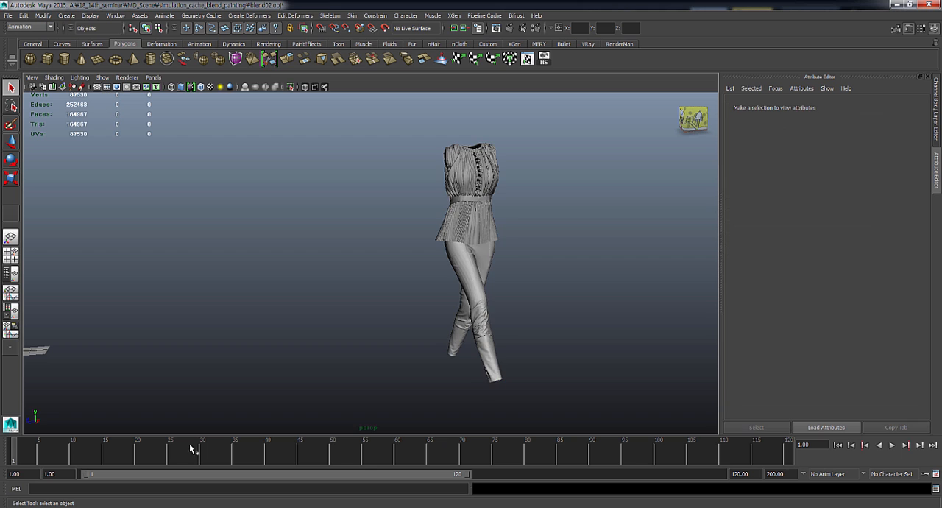
pyautogui.moveTo(17, 457)
pyautogui.mouseDown()
pyautogui.moveTo(269, 452)
pyautogui.moveTo(15, 451)
pyautogui.mouseUp()
pyautogui.keyDown('alt'); pyautogui.moveTo(469, 195); pyautogui.dragTo(450, 199, button='right'); pyautogui.keyUp('alt')
pyautogui.keyDown('alt'); pyautogui.moveTo(450, 199); pyautogui.dragTo(502, 204, button='middle'); pyautogui.keyUp('alt')
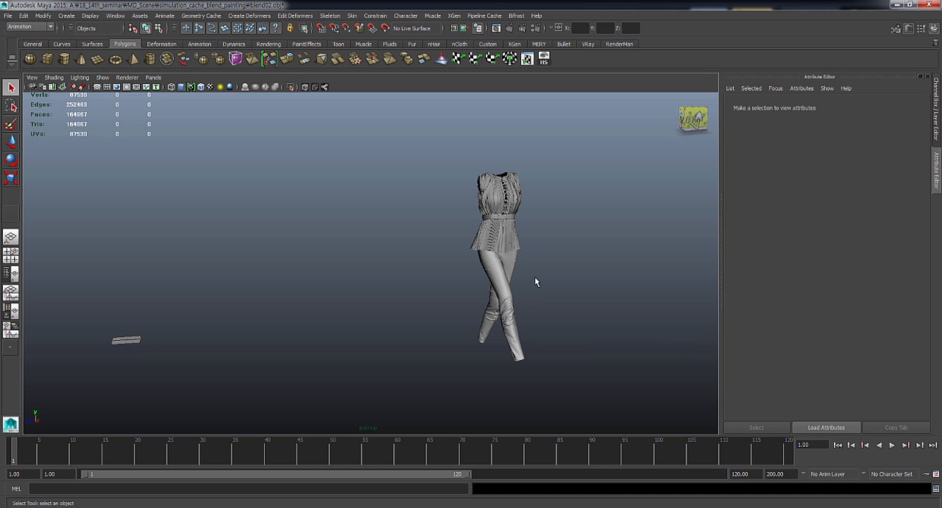
# - Import the blend02.xml geometry cache onto the garment mesh and view the mesh from the front
pyautogui.click(513, 258)
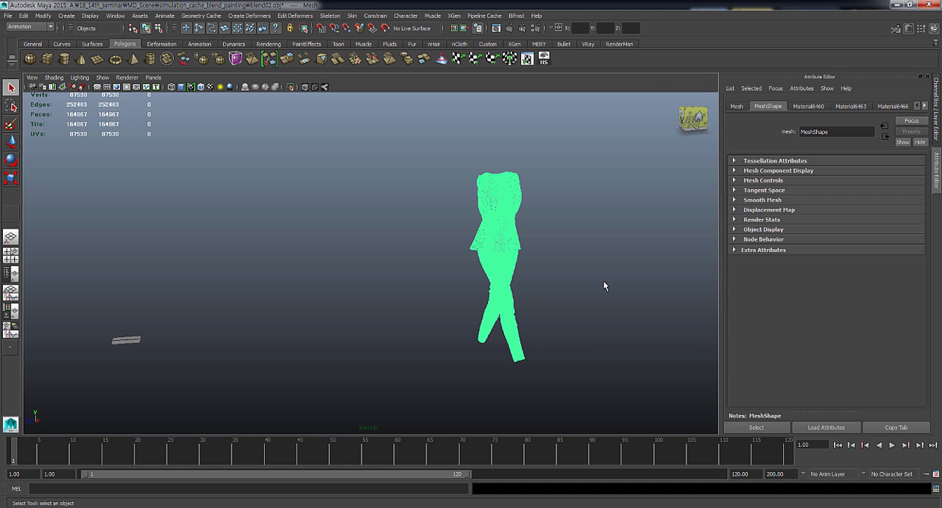
pyautogui.click(200, 17)
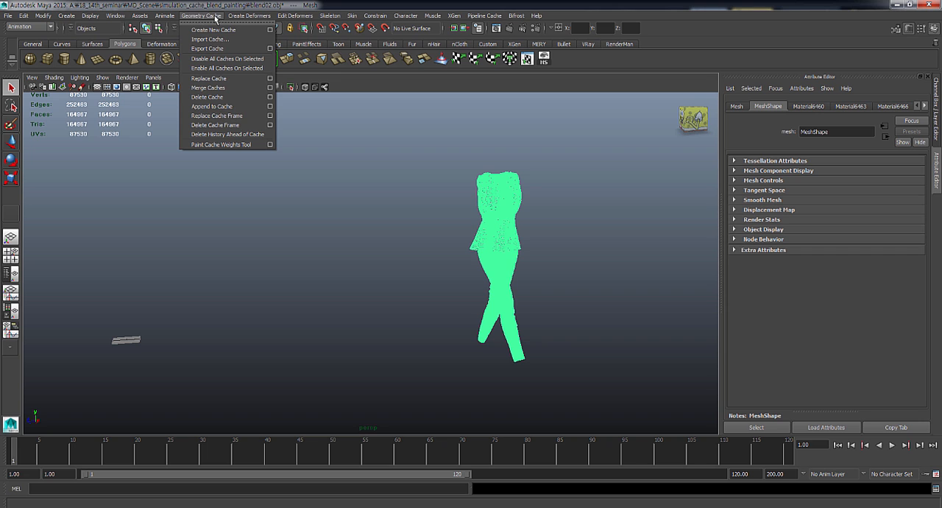
pyautogui.click(226, 39)
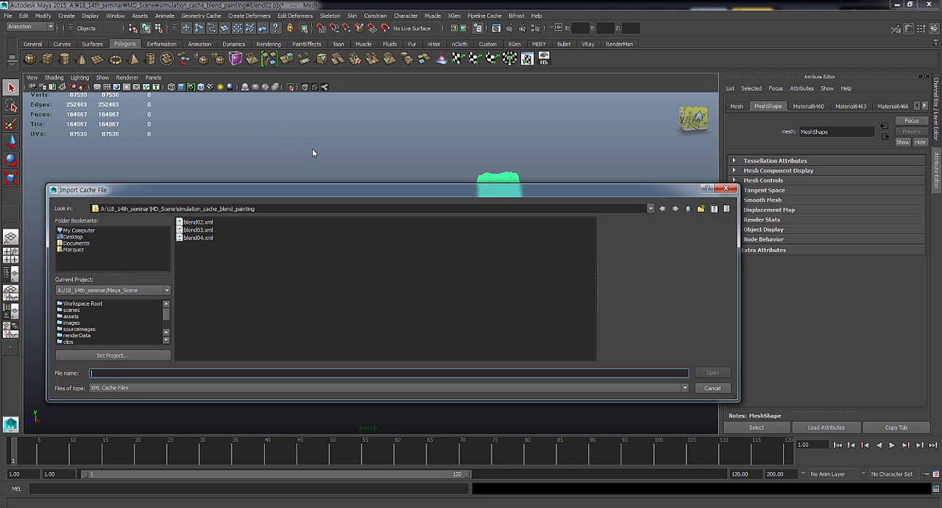
pyautogui.click(205, 222)
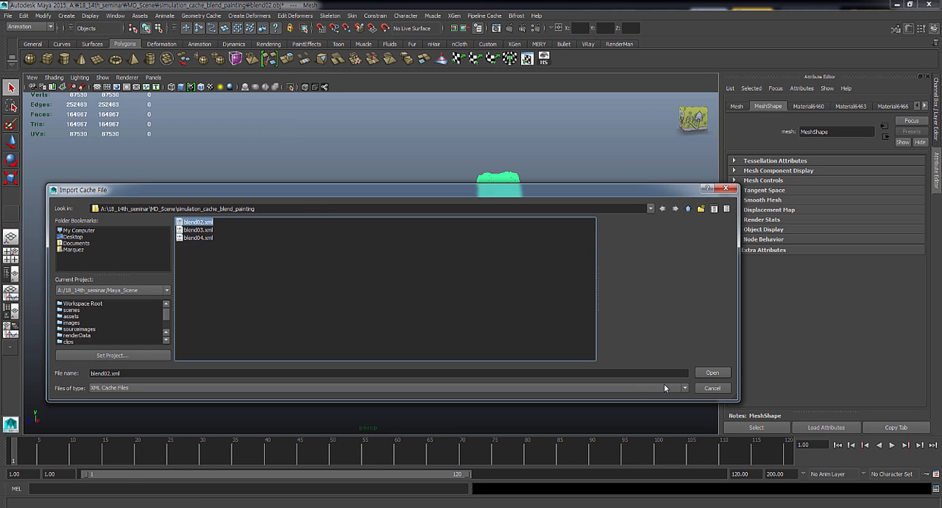
pyautogui.click(710, 373)
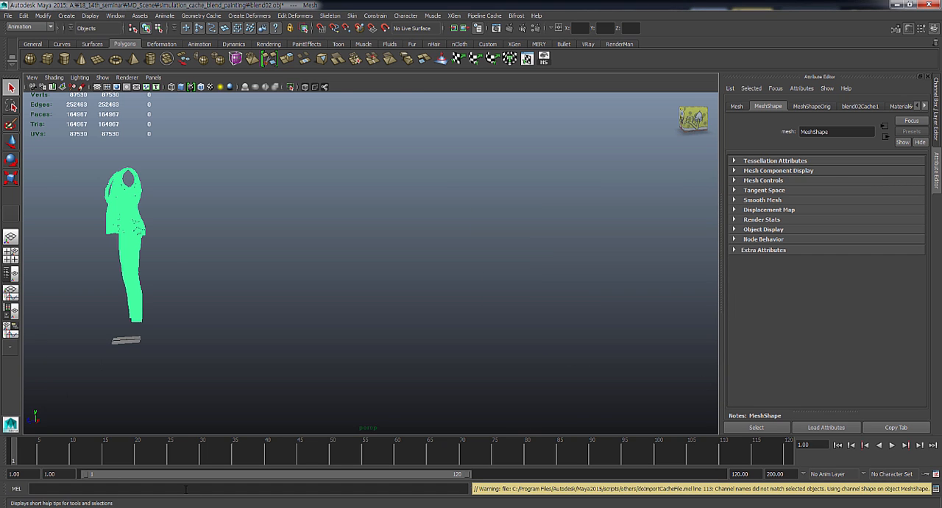
pyautogui.keyDown('alt'); pyautogui.moveTo(173, 269); pyautogui.dragTo(250, 270); pyautogui.keyUp('alt')
pyautogui.keyDown('alt'); pyautogui.moveTo(425, 284); pyautogui.dragTo(151, 275, button='right'); pyautogui.keyUp('alt')
pyautogui.keyDown('alt'); pyautogui.moveTo(200, 273); pyautogui.dragTo(219, 271, button='middle'); pyautogui.keyUp('alt')
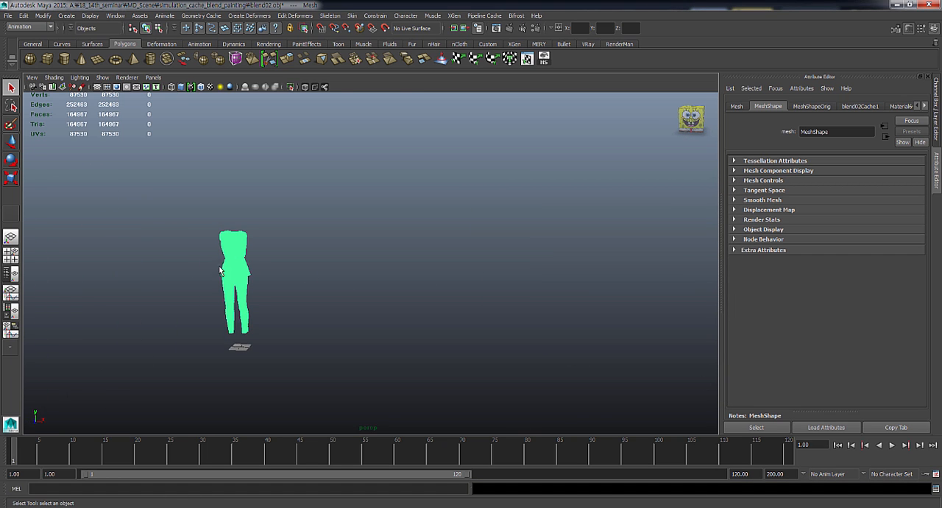
# - Deselect the garment mesh, play the cached animation, go to frame 115 and examine the garment from the front
pyautogui.moveTo(219, 271)
pyautogui.keyDown('alt'); pyautogui.mouseDown()
pyautogui.moveTo(311, 319)
pyautogui.moveTo(364, 318)
pyautogui.mouseUp(); pyautogui.keyUp('alt')
pyautogui.click(93, 400)
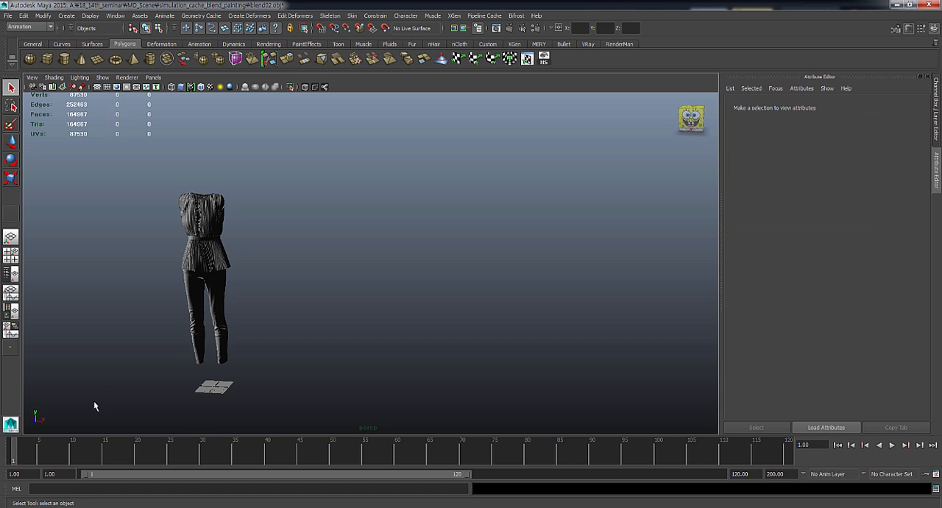
pyautogui.hotkey('alt', 'v')
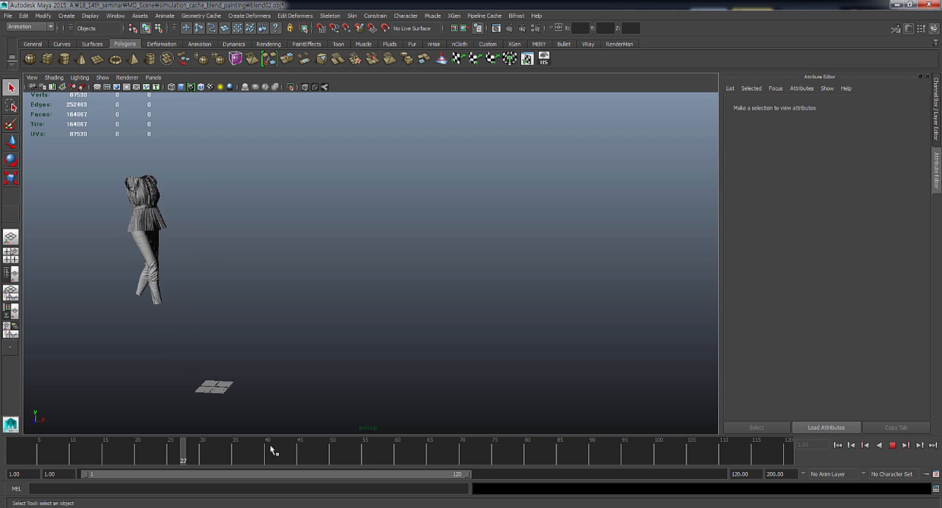
pyautogui.click(756, 456)
pyautogui.keyDown('alt'); pyautogui.moveTo(357, 265); pyautogui.dragTo(540, 226, button='middle'); pyautogui.keyUp('alt')
pyautogui.keyDown('alt'); pyautogui.moveTo(312, 235); pyautogui.dragTo(360, 258, button='right'); pyautogui.keyUp('alt')
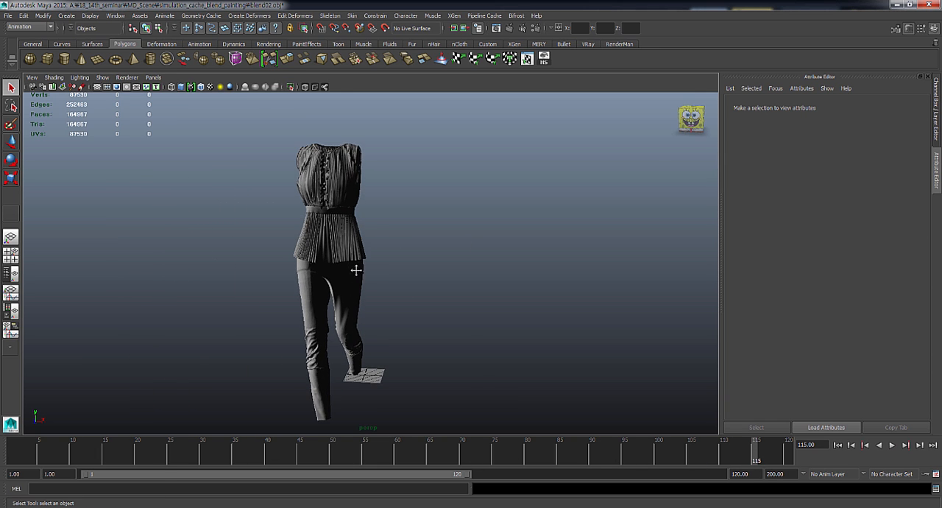
pyautogui.keyDown('alt'); pyautogui.moveTo(356, 269); pyautogui.dragTo(402, 257, button='middle'); pyautogui.keyUp('alt')
pyautogui.keyDown('alt'); pyautogui.moveTo(404, 269); pyautogui.dragTo(436, 274, button='right'); pyautogui.keyUp('alt')
pyautogui.keyDown('alt'); pyautogui.moveTo(413, 264); pyautogui.dragTo(409, 281, button='middle'); pyautogui.keyUp('alt')
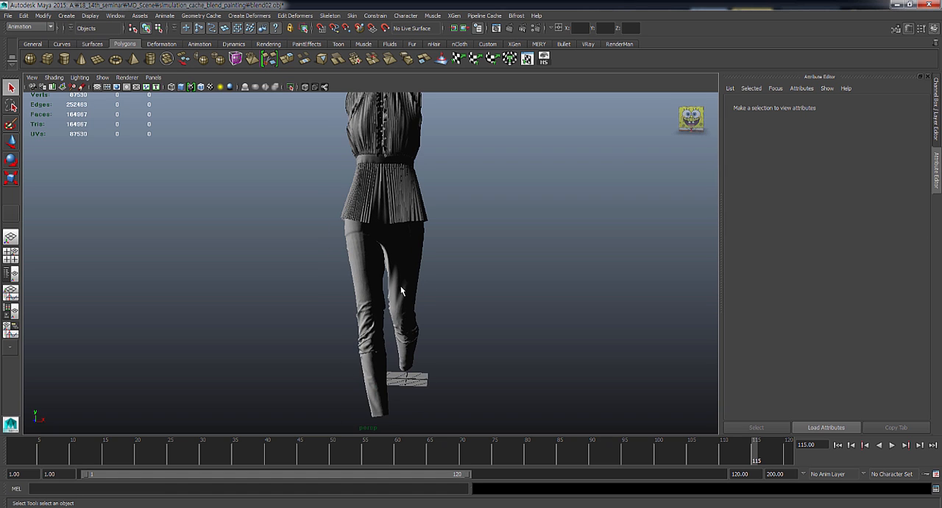
pyautogui.moveTo(401, 292)
pyautogui.keyDown('alt'); pyautogui.mouseDown(button='right')
pyautogui.moveTo(420, 275)
pyautogui.moveTo(402, 296)
pyautogui.mouseUp(button='right'); pyautogui.keyUp('alt')
# - Select the garment mesh and inspect the blend02Cache1 cache file attributes
pyautogui.click(360, 232)
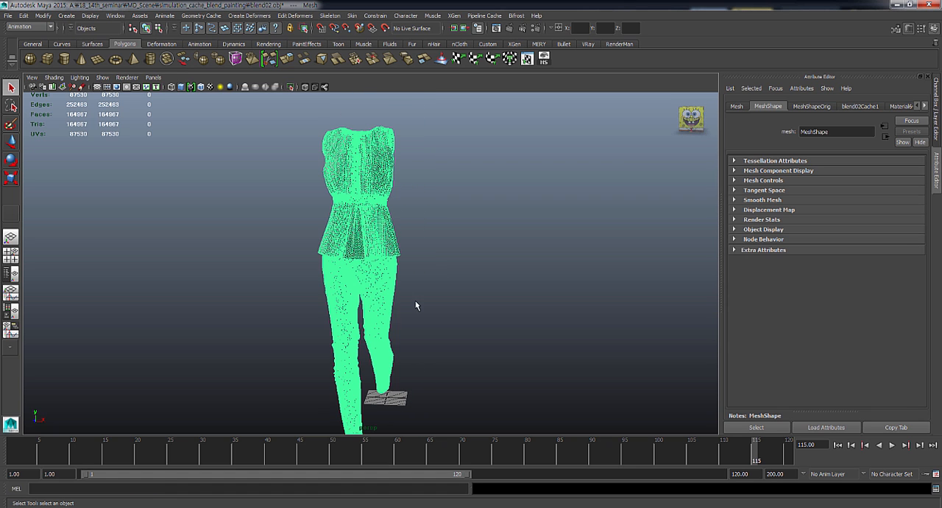
pyautogui.click(887, 125)
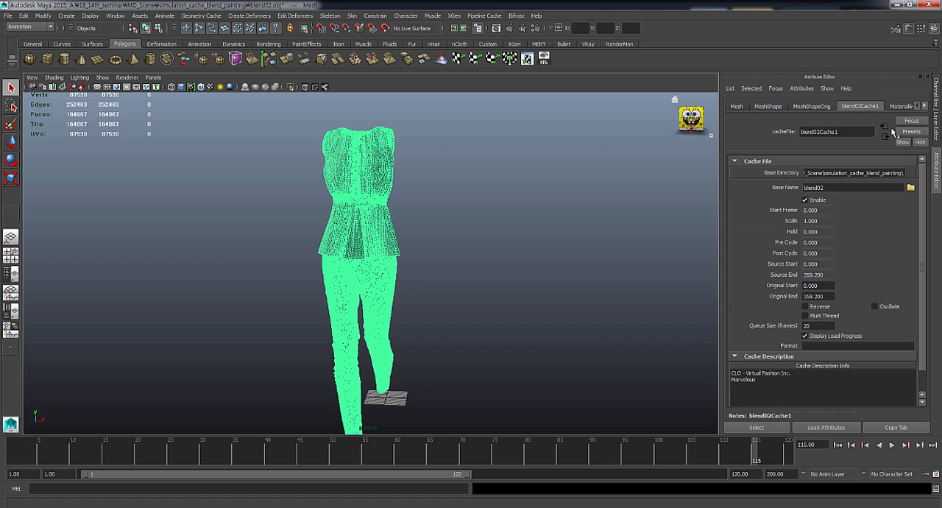
pyautogui.click(925, 106)
pyautogui.click(925, 107)
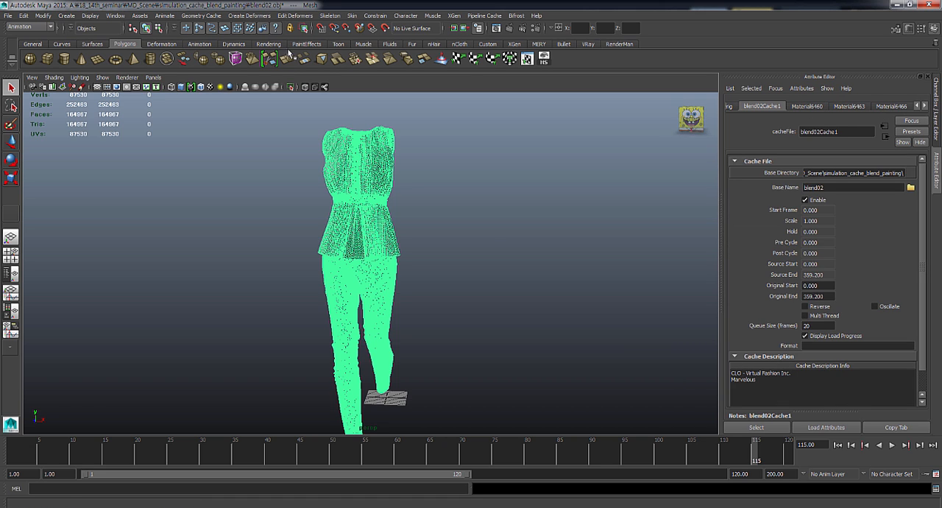
# - Import the blend03.xml geometry cache onto the selected garment mesh and play the animation to frame 120
pyautogui.click(396, 213)
pyautogui.click(389, 227)
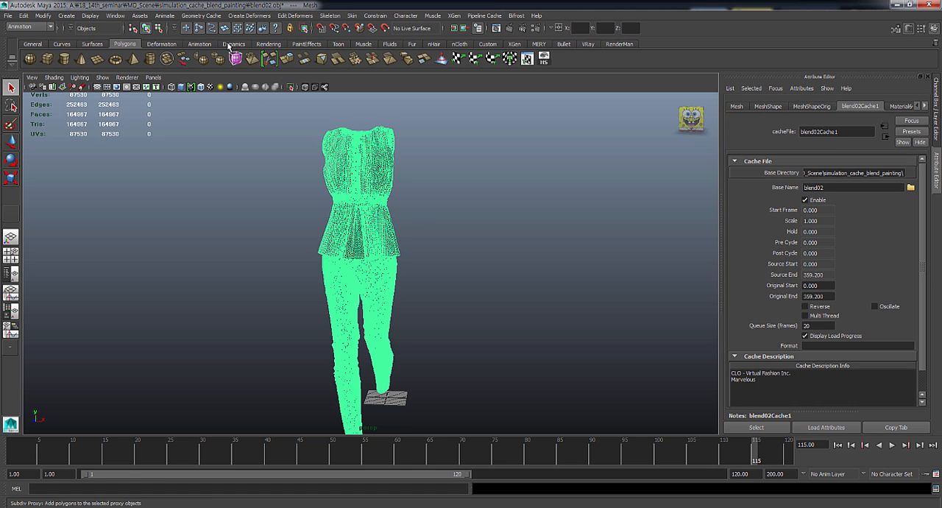
pyautogui.click(201, 16)
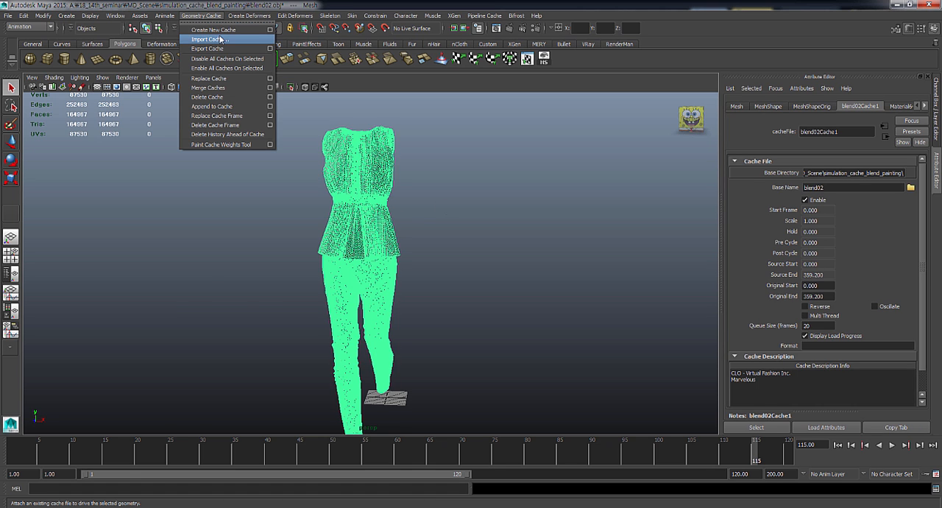
pyautogui.click(220, 39)
pyautogui.click(198, 230)
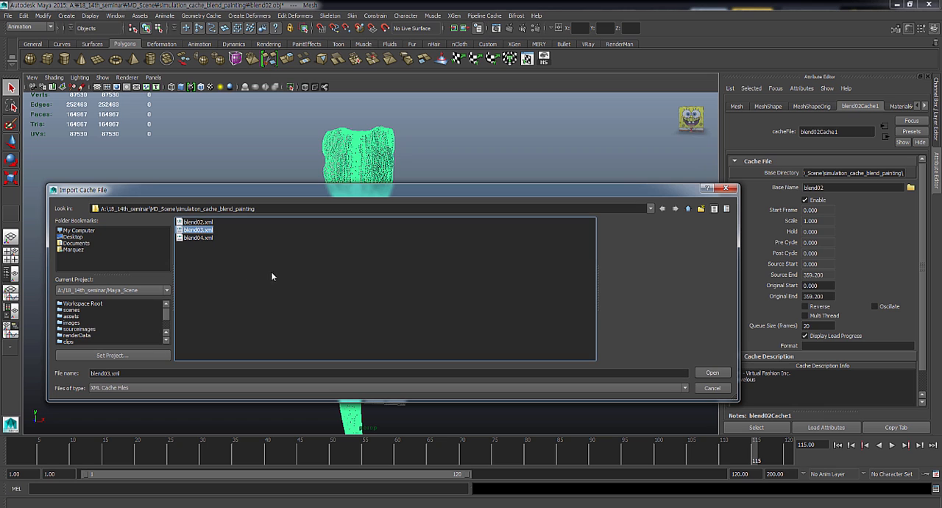
pyautogui.click(711, 374)
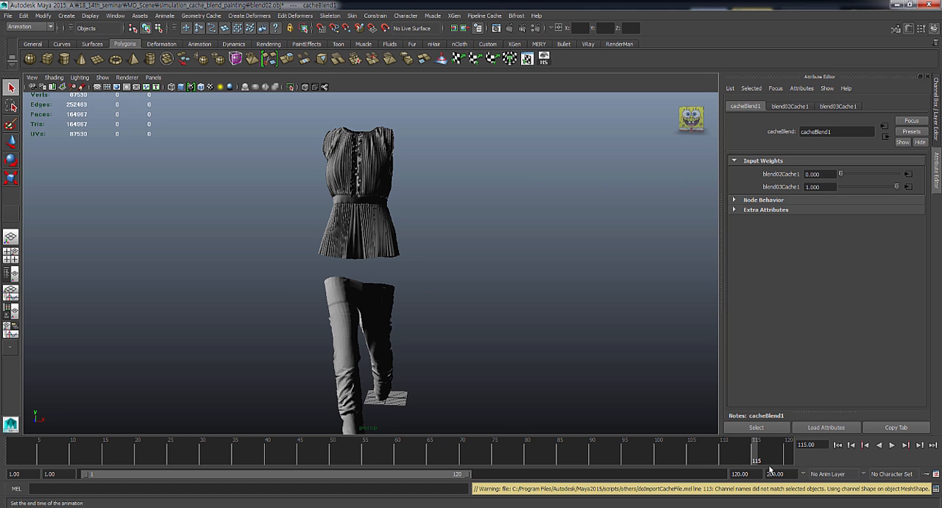
pyautogui.hotkey('alt', 'v')
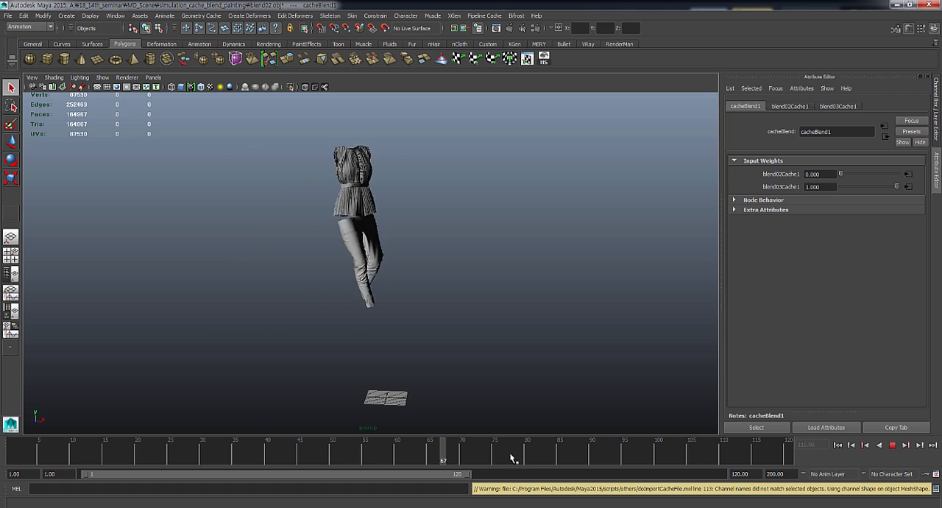
pyautogui.hotkey('alt', 'v')
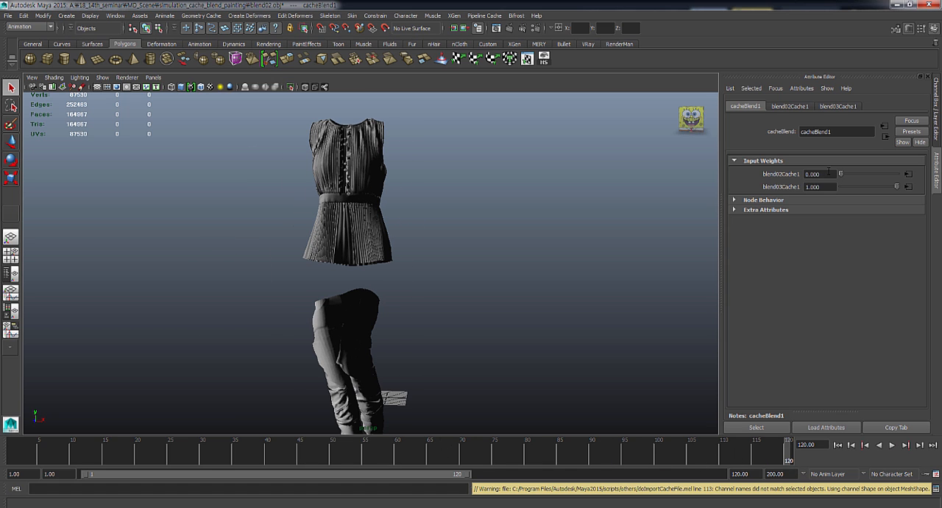
# - Set the cache blend input weights to 1 for blend02Cache1 and 0 for blend03Cache1, and examine the garment up close
pyautogui.doubleClick(827, 172)
pyautogui.write('1')
pyautogui.press('Return')
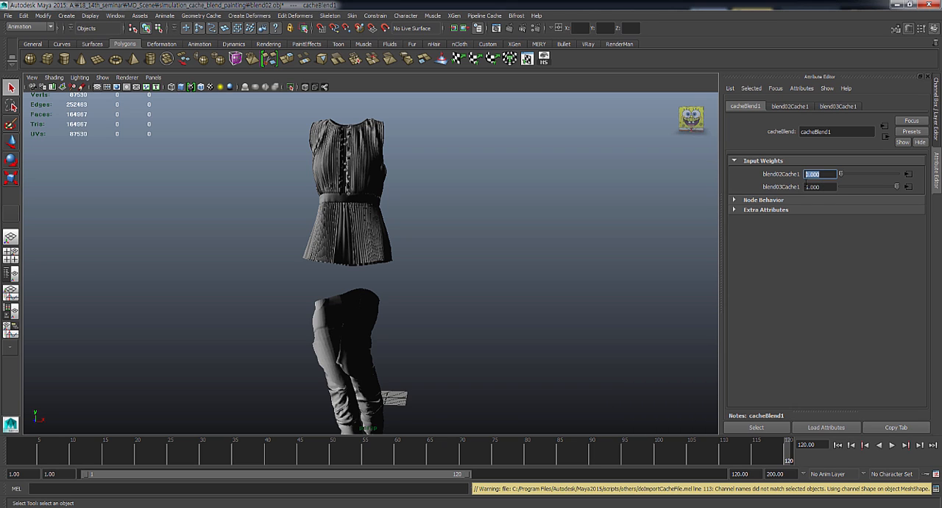
pyautogui.press('Tab')
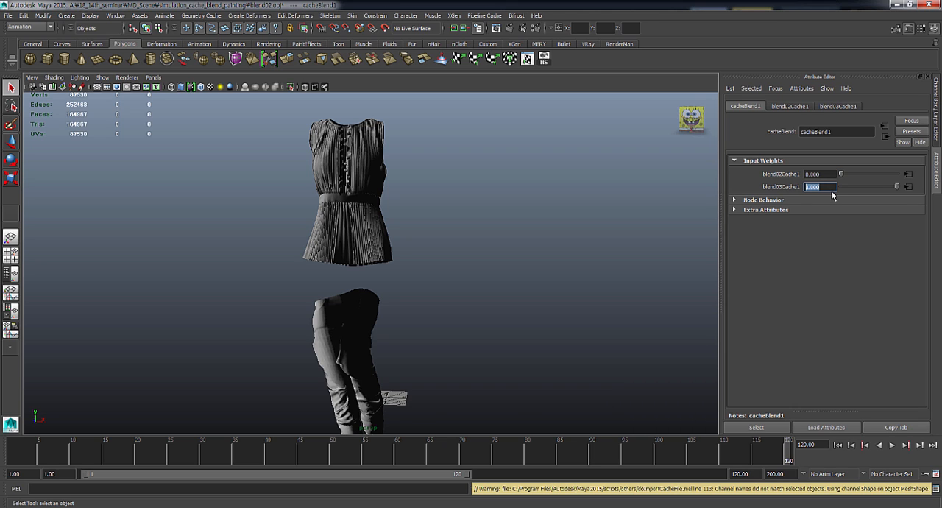
pyautogui.moveTo(897, 188); pyautogui.dragTo(921, 178)
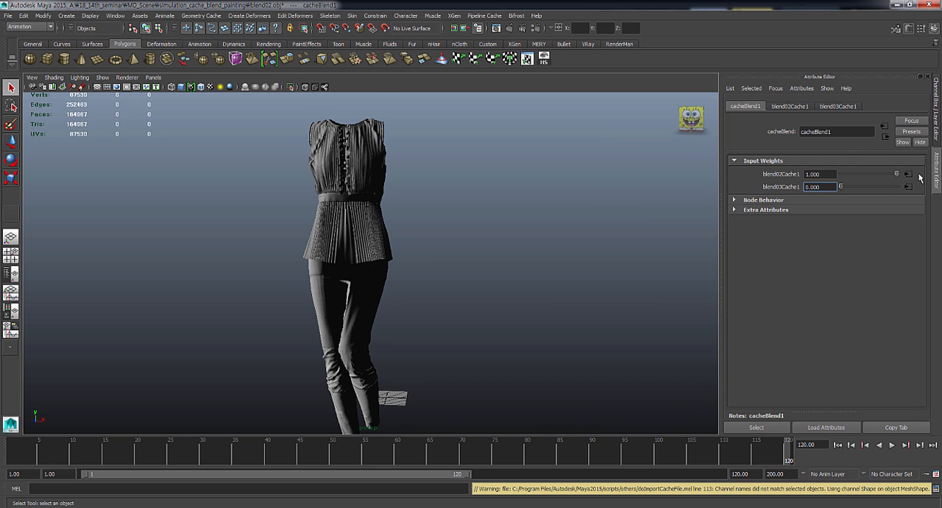
pyautogui.keyDown('alt'); pyautogui.moveTo(400, 244); pyautogui.dragTo(453, 181, button='middle'); pyautogui.keyUp('alt')
pyautogui.keyDown('alt'); pyautogui.moveTo(420, 228); pyautogui.dragTo(493, 239, button='right'); pyautogui.keyUp('alt')
pyautogui.keyDown('alt'); pyautogui.moveTo(492, 162); pyautogui.dragTo(425, 296, button='middle'); pyautogui.keyUp('alt')
pyautogui.keyDown('alt'); pyautogui.moveTo(497, 268); pyautogui.dragTo(458, 271, button='right'); pyautogui.keyUp('alt')
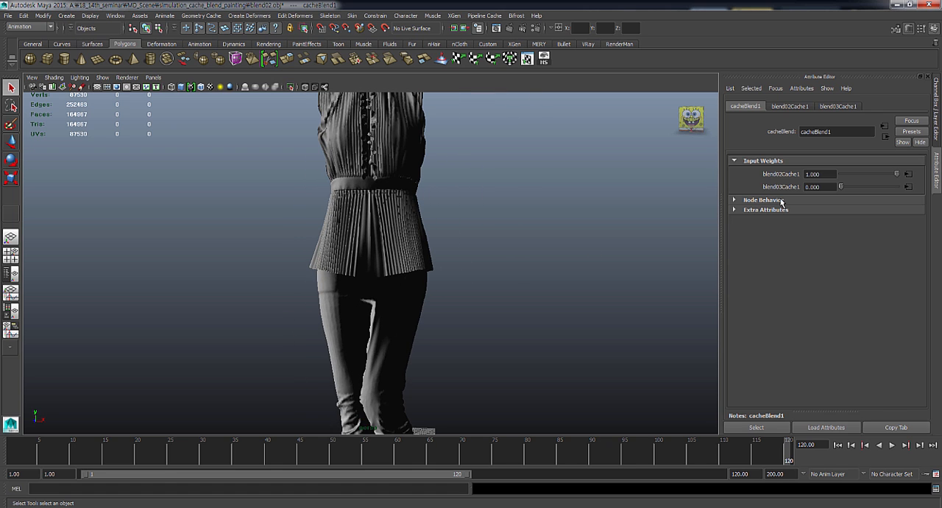
# - Set the blend02Cache1 weight to about 0.553 and blend03Cache1 to about 0.561, play the blend and move to frame 113
pyautogui.moveTo(895, 175); pyautogui.dragTo(873, 188)
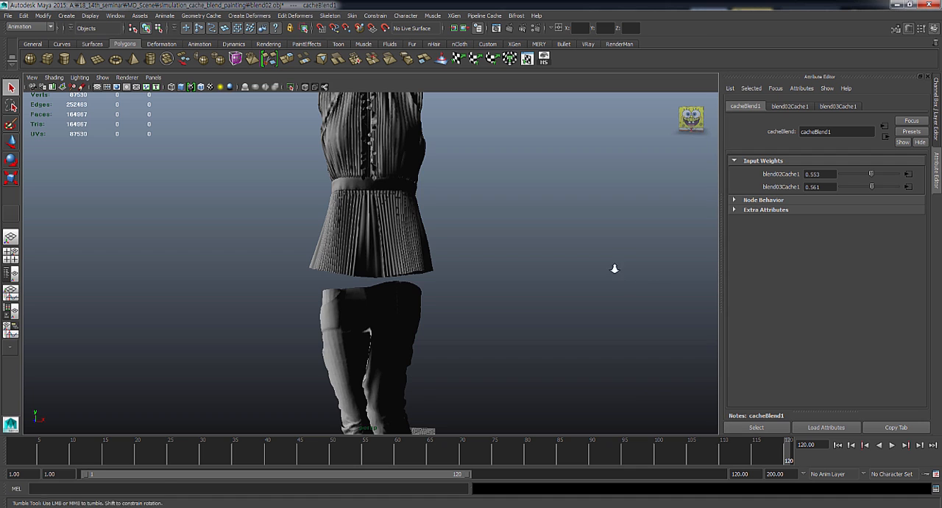
pyautogui.keyDown('alt'); pyautogui.moveTo(613, 264); pyautogui.dragTo(548, 303, button='right'); pyautogui.keyUp('alt')
pyautogui.hotkey('alt', 'v')
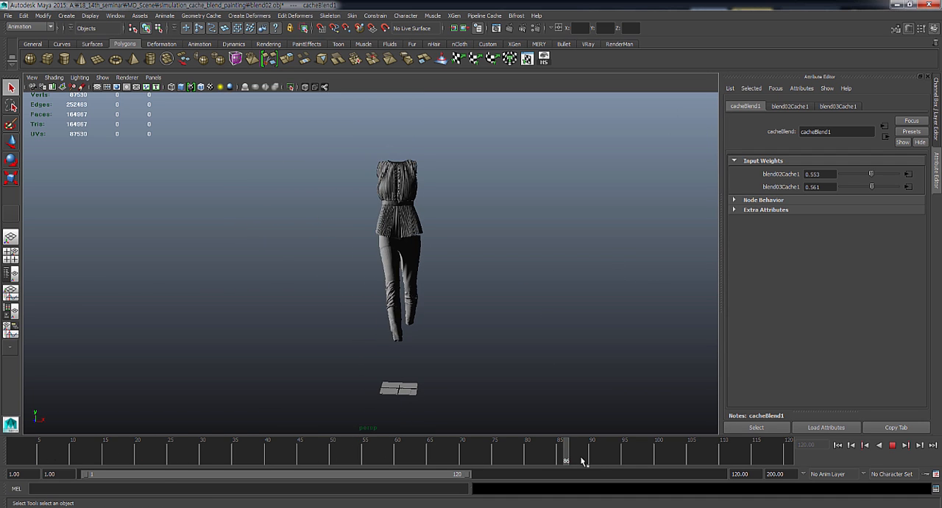
pyautogui.hotkey('alt', 'v')
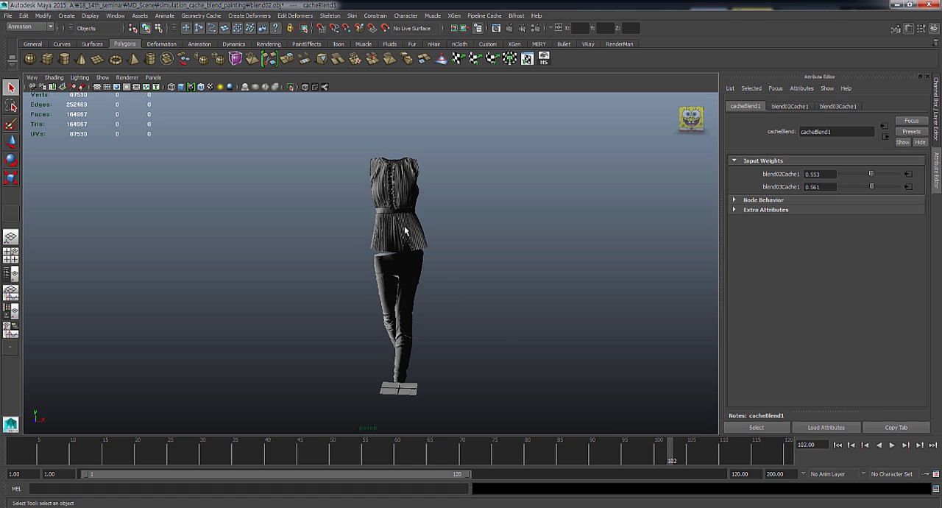
pyautogui.moveTo(671, 459); pyautogui.dragTo(745, 446)
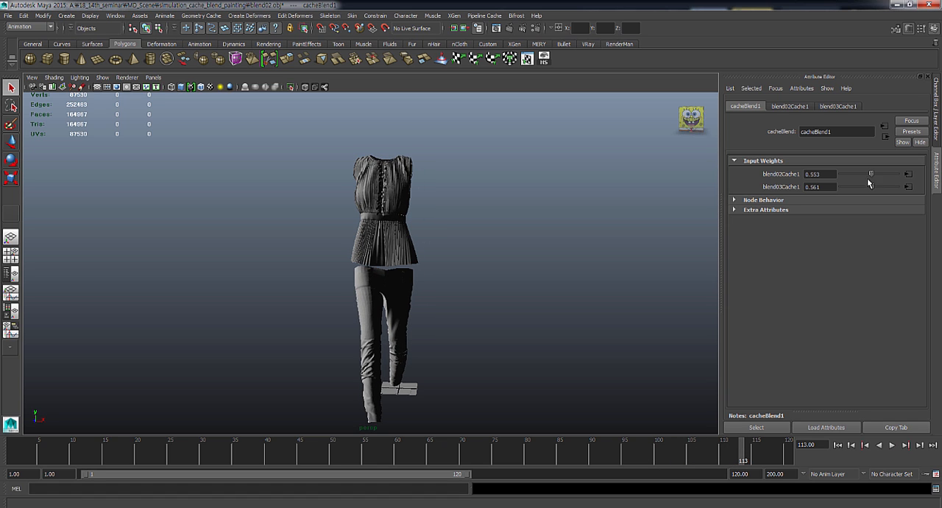
# - Select the garment mesh and open the settings of the Paint Cache Weights Tool
pyautogui.moveTo(879, 174); pyautogui.dragTo(922, 193)
pyautogui.moveTo(425, 277)
pyautogui.keyDown('alt'); pyautogui.mouseDown(button='right')
pyautogui.moveTo(471, 271)
pyautogui.moveTo(426, 286)
pyautogui.mouseUp(button='right'); pyautogui.keyUp('alt')
pyautogui.keyDown('alt'); pyautogui.moveTo(425, 286); pyautogui.dragTo(433, 257, button='middle'); pyautogui.keyUp('alt')
pyautogui.click(421, 300)
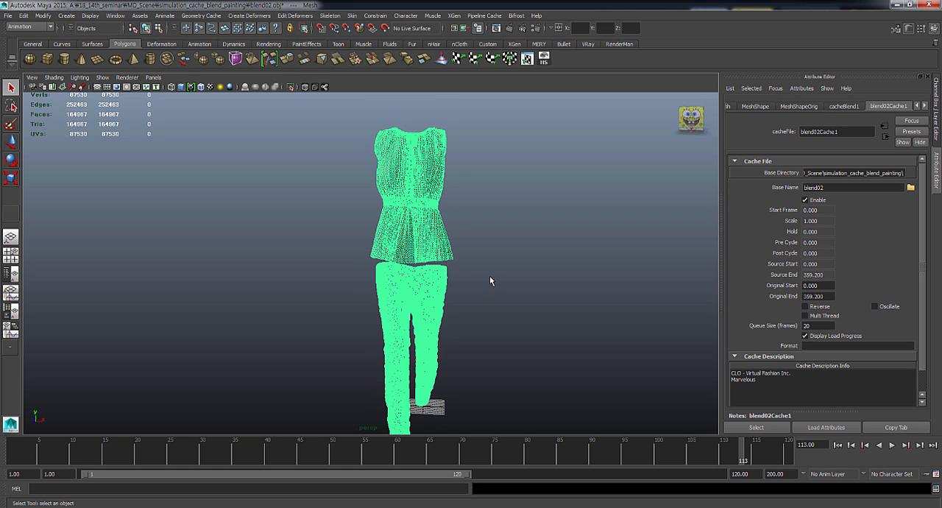
pyautogui.click(209, 18)
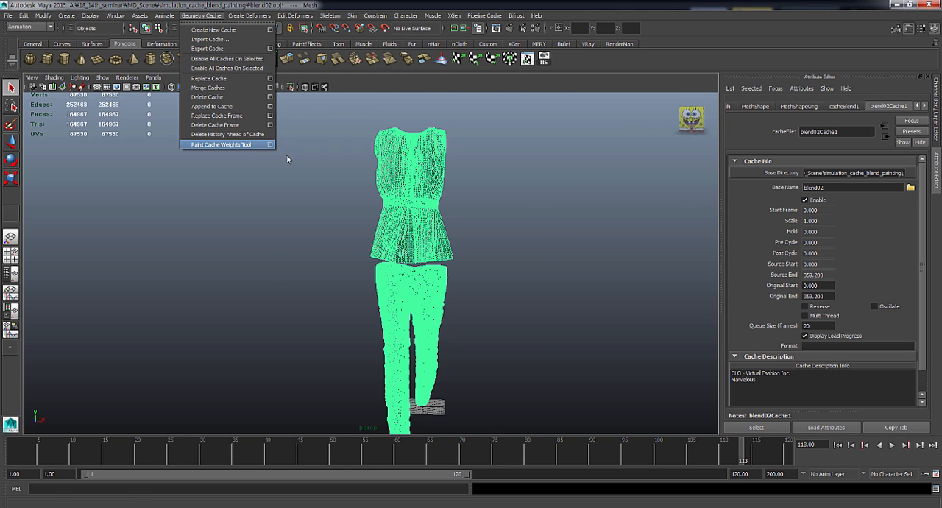
pyautogui.click(270, 144)
# - Frame the gap between top and trousers, switch between the two listed caches and choose blend03Cache1 for painting
pyautogui.moveTo(424, 272)
pyautogui.keyDown('alt'); pyautogui.mouseDown()
pyautogui.moveTo(436, 269)
pyautogui.moveTo(401, 271)
pyautogui.moveTo(435, 255)
pyautogui.moveTo(394, 238)
pyautogui.mouseUp(); pyautogui.keyUp('alt')
pyautogui.keyDown('alt'); pyautogui.moveTo(393, 237); pyautogui.dragTo(466, 293, button='right'); pyautogui.keyUp('alt')
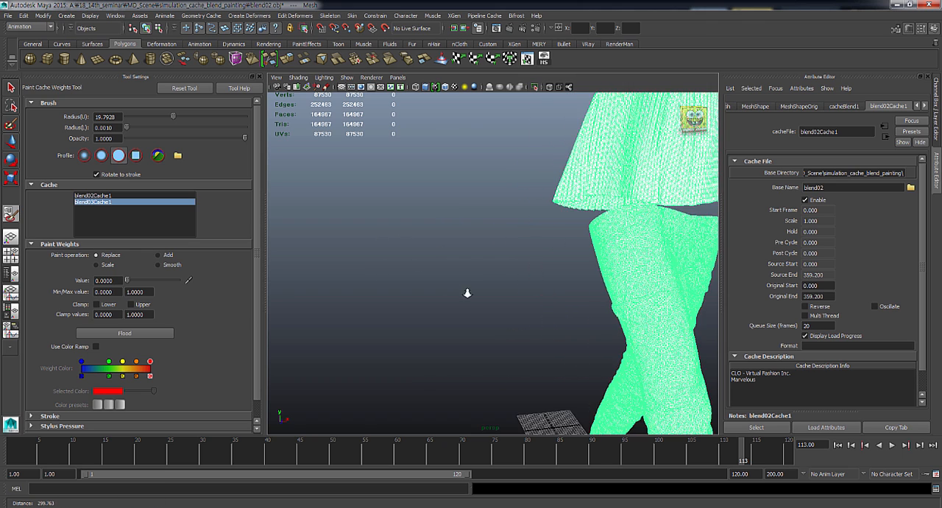
pyautogui.keyDown('alt'); pyautogui.moveTo(467, 293); pyautogui.dragTo(432, 287); pyautogui.keyUp('alt')
pyautogui.keyDown('alt'); pyautogui.moveTo(432, 286); pyautogui.dragTo(404, 276, button='right'); pyautogui.keyUp('alt')
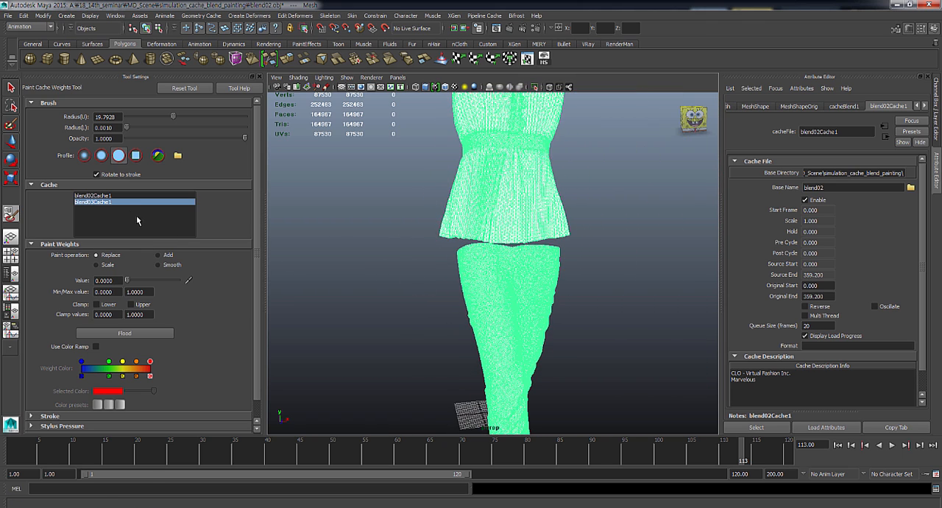
pyautogui.click(113, 196)
pyautogui.click(113, 202)
pyautogui.click(111, 197)
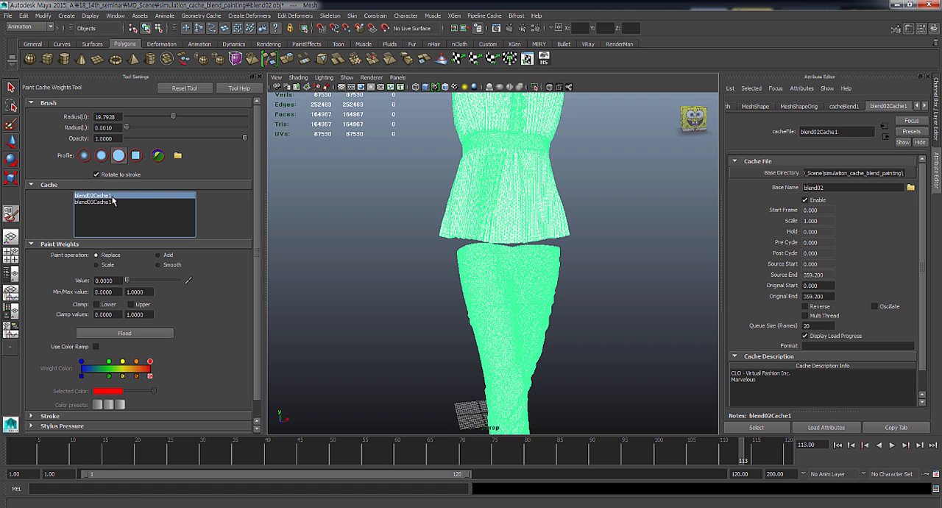
pyautogui.keyDown('alt'); pyautogui.moveTo(491, 258); pyautogui.dragTo(491, 235, button='middle'); pyautogui.keyUp('alt')
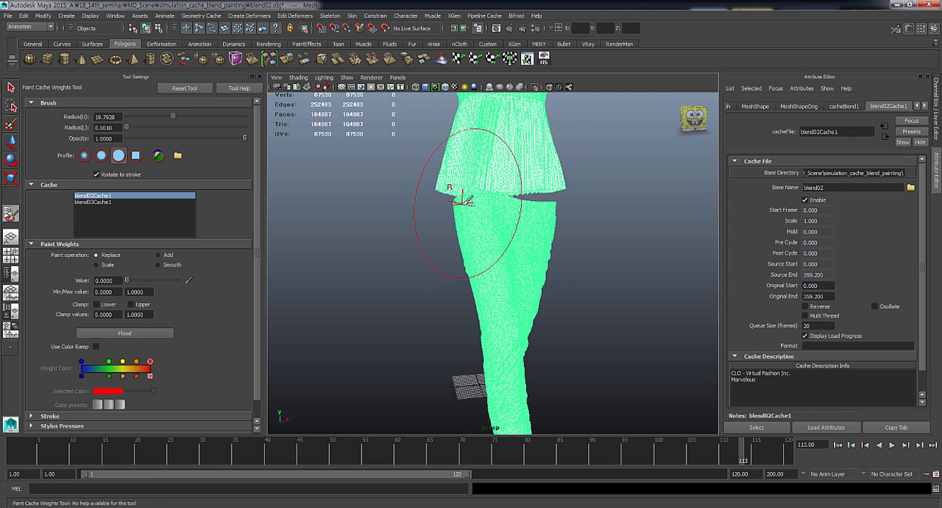
pyautogui.keyDown('alt'); pyautogui.moveTo(464, 175); pyautogui.dragTo(462, 219, button='middle'); pyautogui.keyUp('alt')
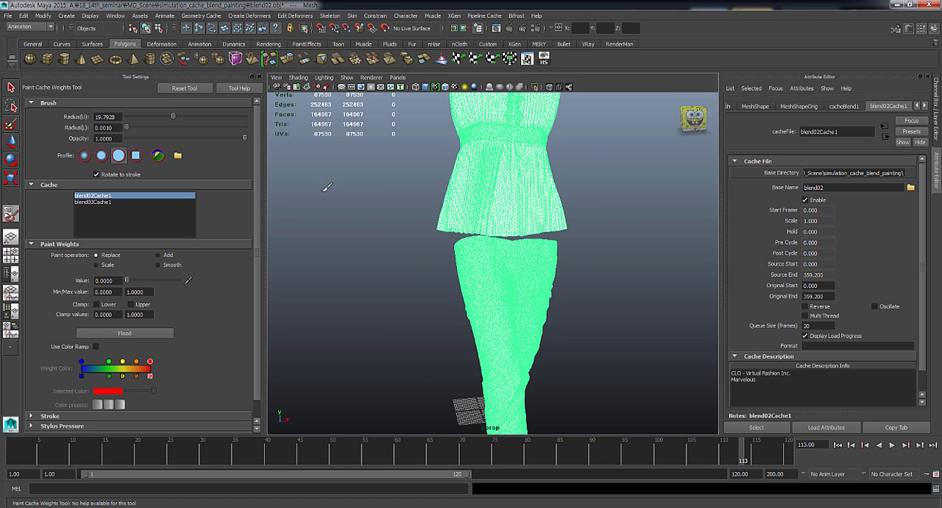
pyautogui.click(103, 202)
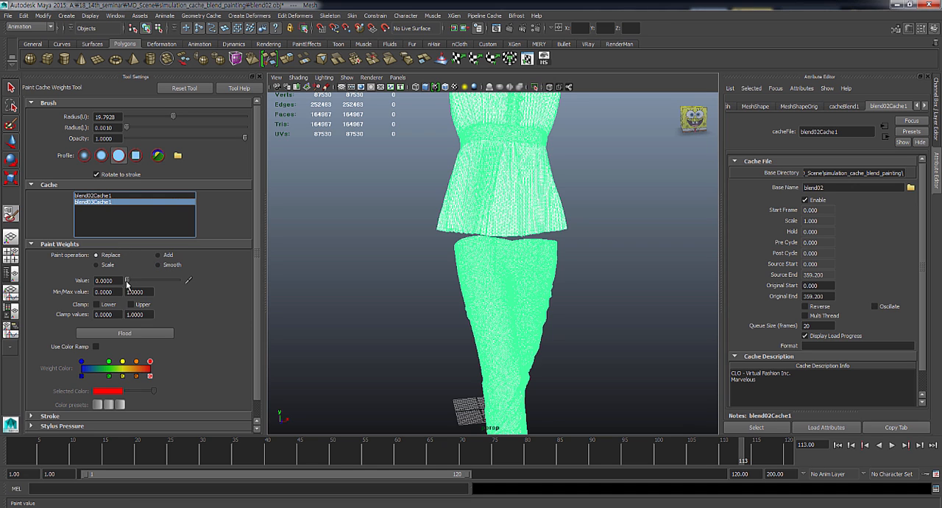
# - Reduce the paint brush's Radius(U) to 8.0232 for working on the trousers' waist
pyautogui.keyDown('alt'); pyautogui.moveTo(550, 244); pyautogui.dragTo(477, 242, button='right'); pyautogui.keyUp('alt')
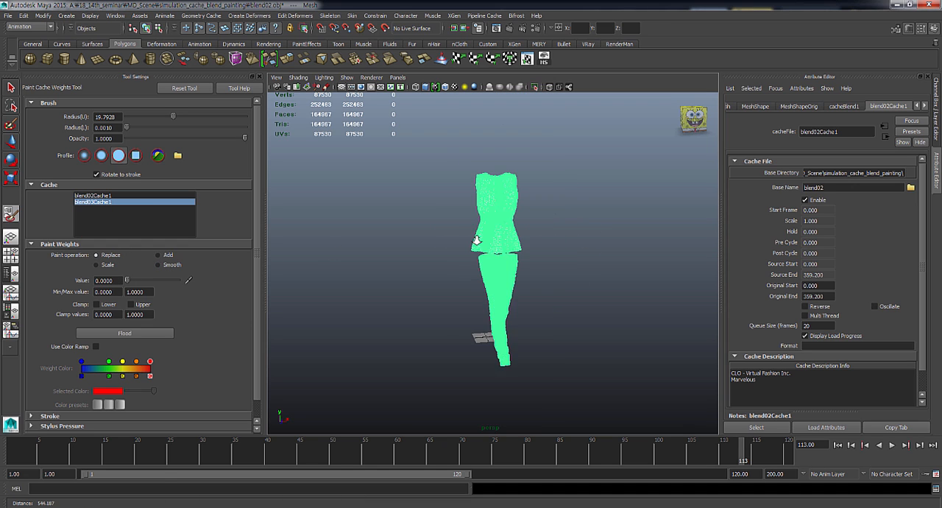
pyautogui.keyDown('alt'); pyautogui.moveTo(434, 224); pyautogui.dragTo(431, 177, button='middle'); pyautogui.keyUp('alt')
pyautogui.keyDown('alt'); pyautogui.moveTo(431, 177); pyautogui.dragTo(510, 254, button='right'); pyautogui.keyUp('alt')
pyautogui.keyDown('alt'); pyautogui.moveTo(502, 215); pyautogui.dragTo(501, 254, button='middle'); pyautogui.keyUp('alt')
pyautogui.moveTo(482, 234)
pyautogui.mouseDown()
pyautogui.moveTo(423, 240)
pyautogui.moveTo(525, 240)
pyautogui.moveTo(423, 235)
pyautogui.moveTo(541, 229)
pyautogui.moveTo(443, 231)
pyautogui.mouseUp()
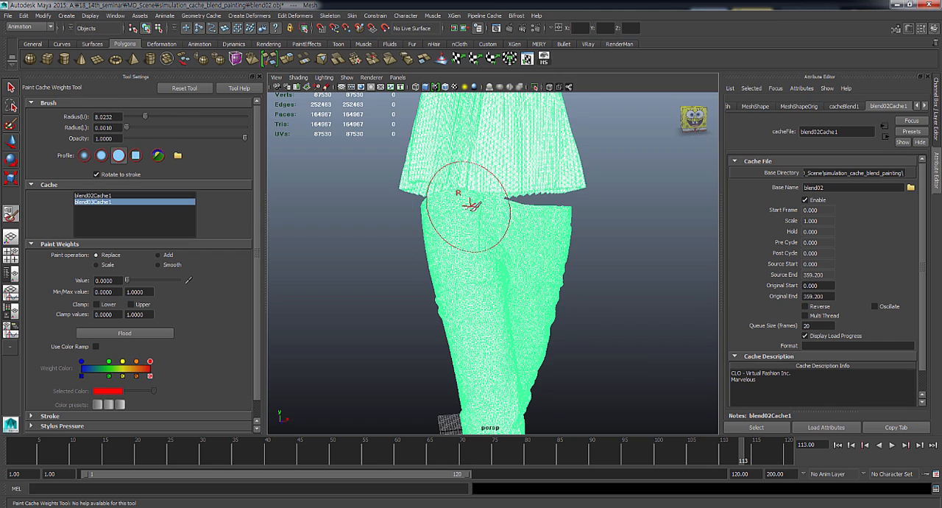
pyautogui.keyDown('alt'); pyautogui.moveTo(472, 226); pyautogui.dragTo(481, 223); pyautogui.keyUp('alt')
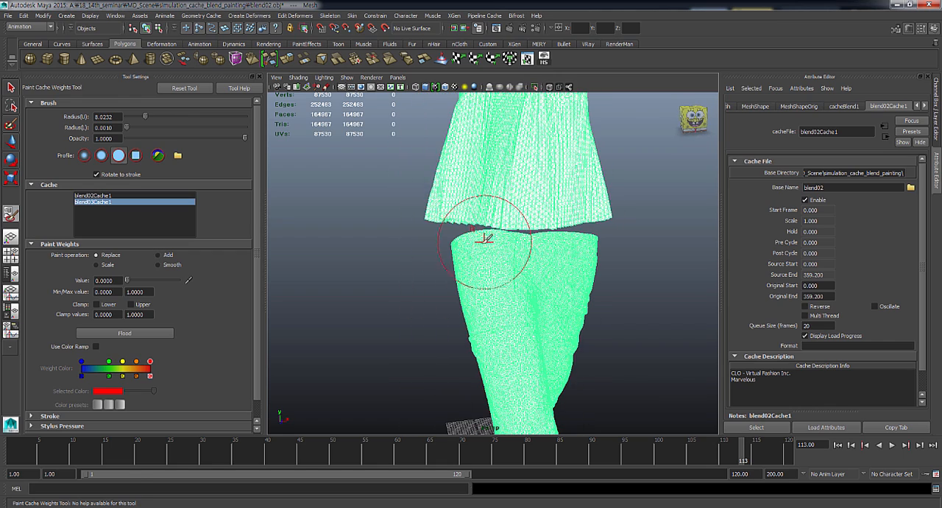
# - Paint blend03Cache1 with Replace at value 0 around the side of the trousers' waistband, just below the top's hem
pyautogui.keyDown('alt'); pyautogui.moveTo(517, 240); pyautogui.dragTo(491, 237, button='middle'); pyautogui.keyUp('alt')
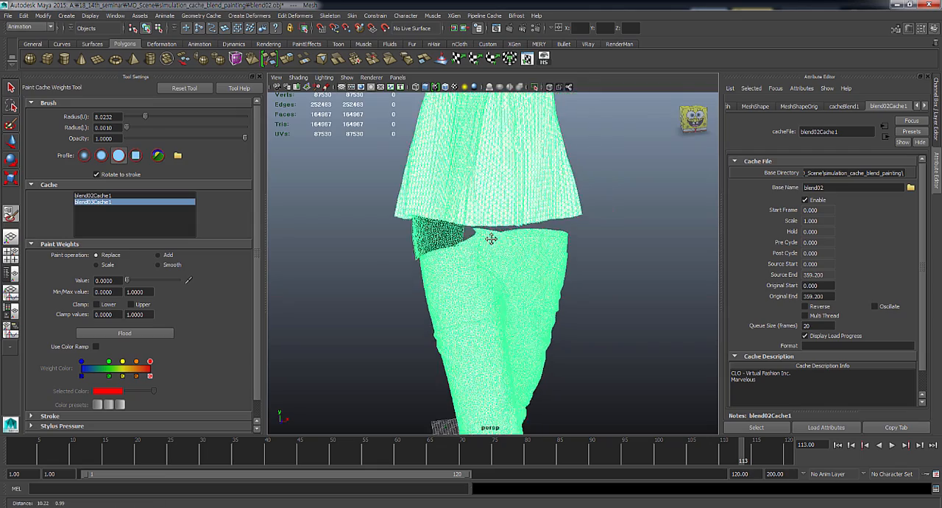
pyautogui.keyDown('alt'); pyautogui.moveTo(491, 237); pyautogui.dragTo(515, 229); pyautogui.keyUp('alt')
pyautogui.keyDown('alt'); pyautogui.moveTo(515, 229); pyautogui.dragTo(438, 228, button='right'); pyautogui.keyUp('alt')
pyautogui.keyDown('alt'); pyautogui.moveTo(610, 254); pyautogui.dragTo(423, 234, button='middle'); pyautogui.keyUp('alt')
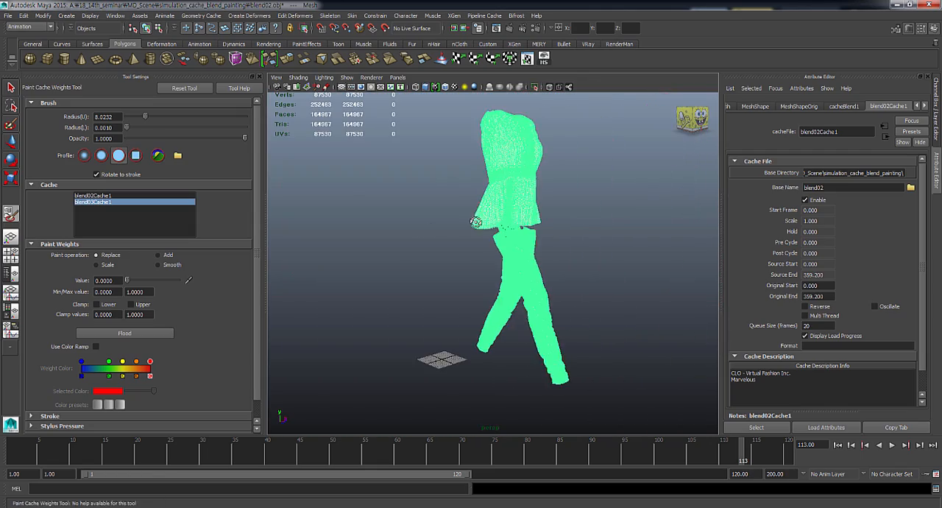
pyautogui.keyDown('alt'); pyautogui.moveTo(441, 242); pyautogui.dragTo(579, 253, button='right'); pyautogui.keyUp('alt')
pyautogui.keyDown('alt'); pyautogui.moveTo(579, 252); pyautogui.dragTo(477, 383, button='middle'); pyautogui.keyUp('alt')
pyautogui.keyDown('alt'); pyautogui.moveTo(552, 279); pyautogui.dragTo(542, 275, button='middle'); pyautogui.keyUp('alt')
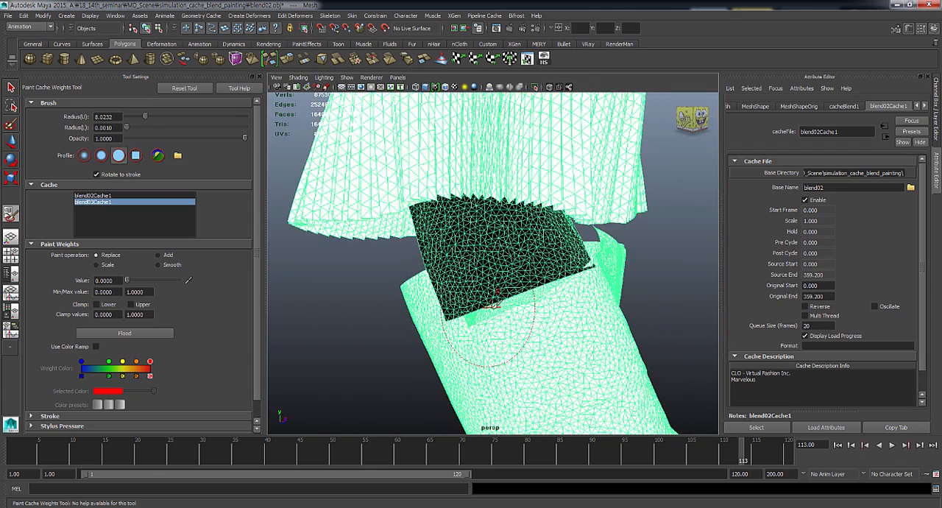
# - Extend the zero-weight blend03Cache1 area down over the hip and upper thigh of the trousers
pyautogui.click(501, 331)
pyautogui.click(443, 327)
pyautogui.click(440, 317)
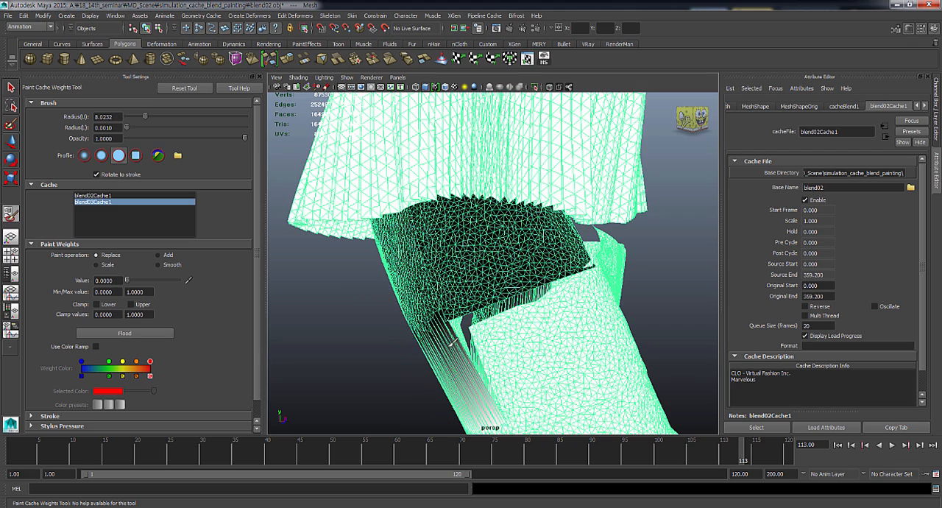
pyautogui.click(454, 341)
pyautogui.click(519, 326)
pyautogui.keyDown('alt'); pyautogui.moveTo(552, 296); pyautogui.dragTo(524, 297, button='right'); pyautogui.keyUp('alt')
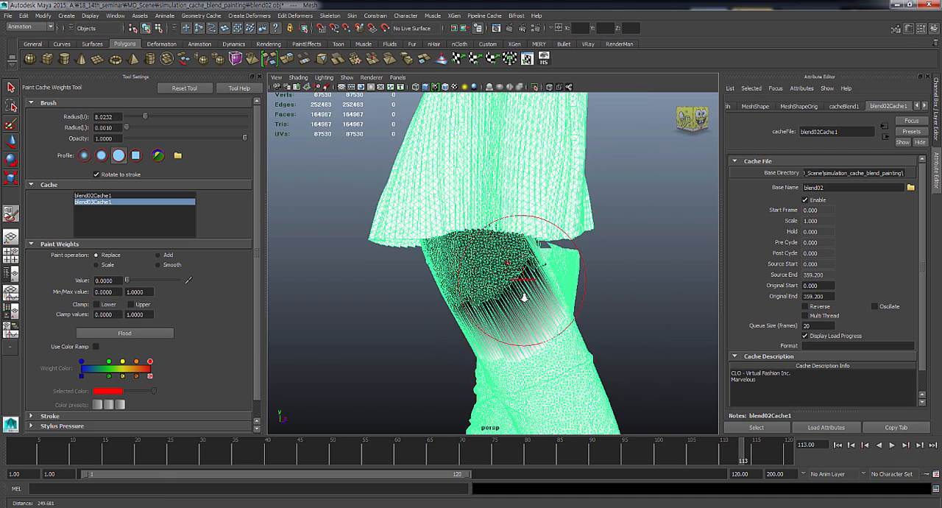
pyautogui.keyDown('alt'); pyautogui.moveTo(515, 296); pyautogui.dragTo(507, 258, button='middle'); pyautogui.keyUp('alt')
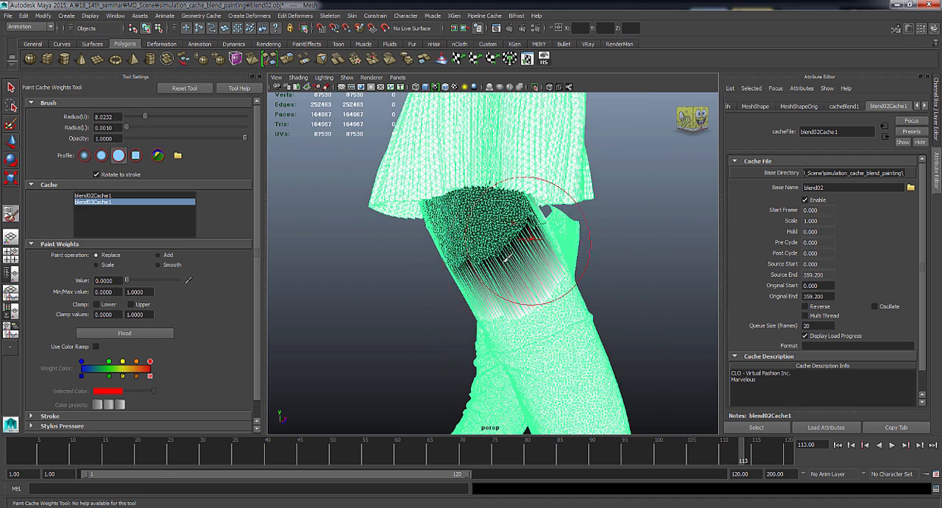
# - Change the paint operation to Smooth and flood the blend03Cache1 weights three times
pyautogui.click(172, 265)
pyautogui.click(151, 333)
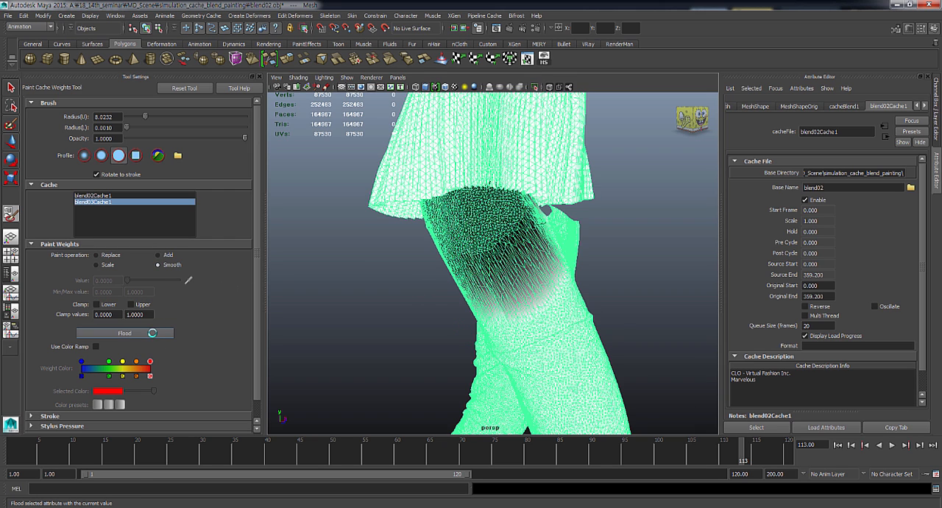
pyautogui.click(152, 333)
pyautogui.click(152, 333)
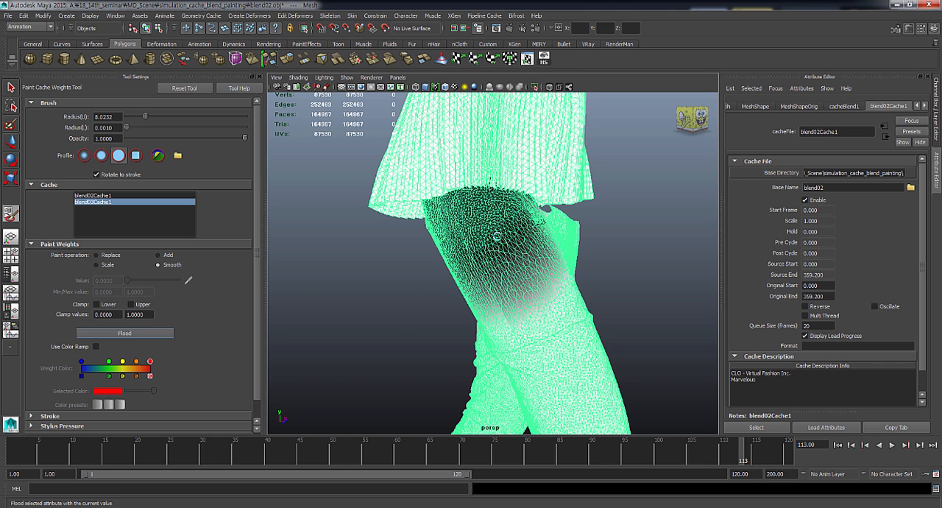
# - Leave the paint tool, deselect the garment and inspect the shaded waist area between top and trousers
pyautogui.keyDown('alt'); pyautogui.moveTo(513, 242); pyautogui.dragTo(559, 240); pyautogui.keyUp('alt')
pyautogui.click(580, 251)
pyautogui.keyDown('alt'); pyautogui.moveTo(559, 240); pyautogui.dragTo(555, 265, button='right'); pyautogui.keyUp('alt')
pyautogui.keyDown('alt'); pyautogui.moveTo(555, 265); pyautogui.dragTo(532, 262); pyautogui.keyUp('alt')
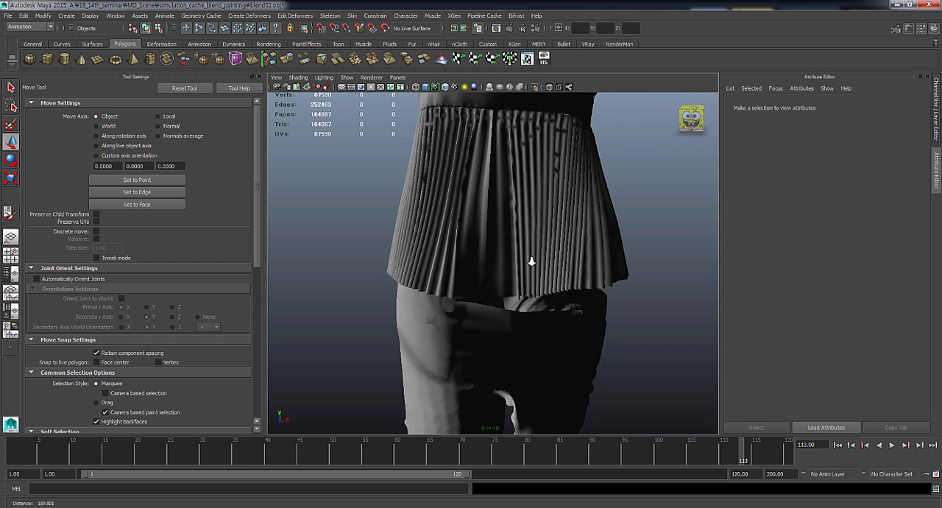
pyautogui.scroll(-3, 531, 261)
# - Switch to the other Maya window with the final.mb scene and select its garment mesh
pyautogui.moveTo(294, 507)
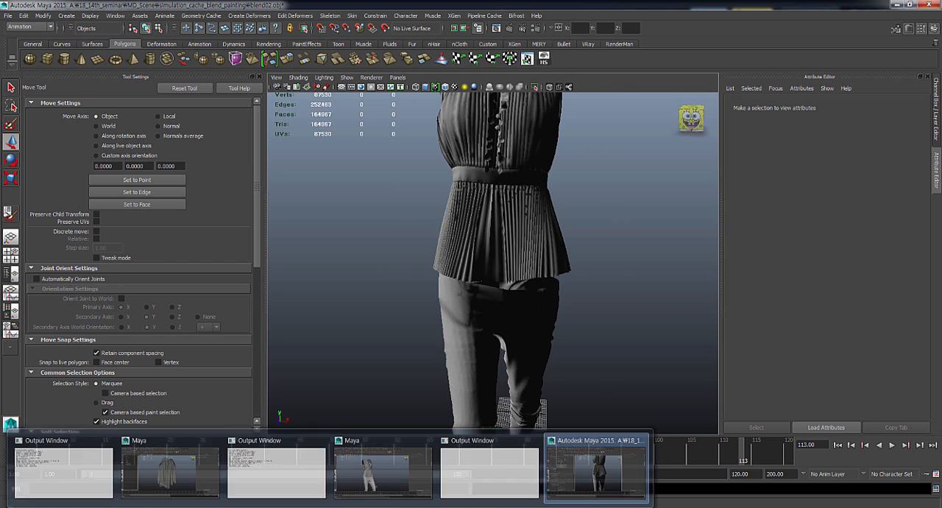
pyautogui.click(381, 455)
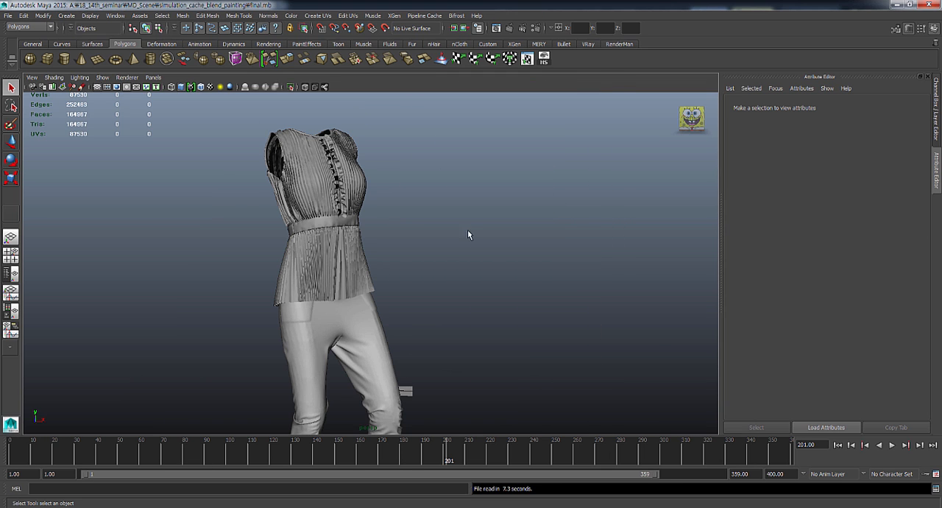
pyautogui.keyDown('alt'); pyautogui.moveTo(468, 235); pyautogui.dragTo(431, 248); pyautogui.keyUp('alt')
pyautogui.click(308, 271)
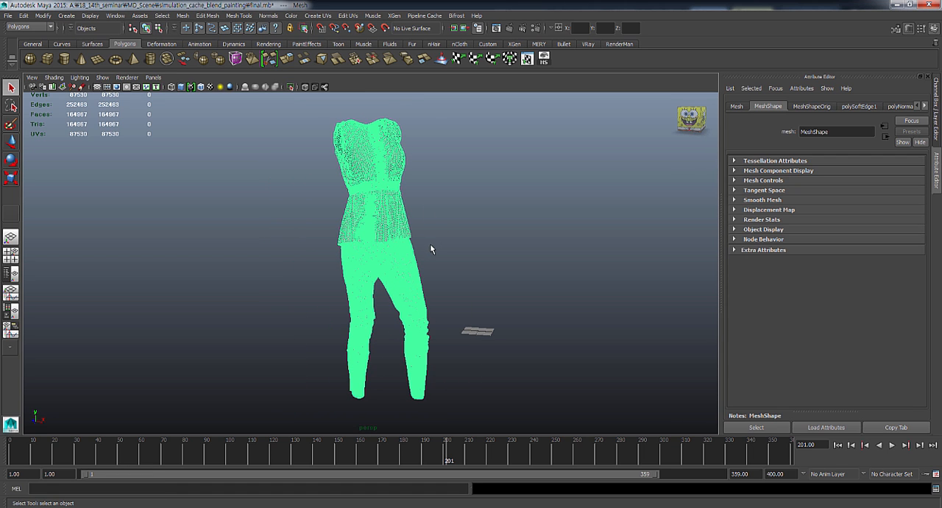
# - Change to the Animation menu set and open the Paint Cache Weights Tool's settings for the selected garment
pyautogui.click(44, 27)
pyautogui.click(28, 33)
pyautogui.click(199, 15)
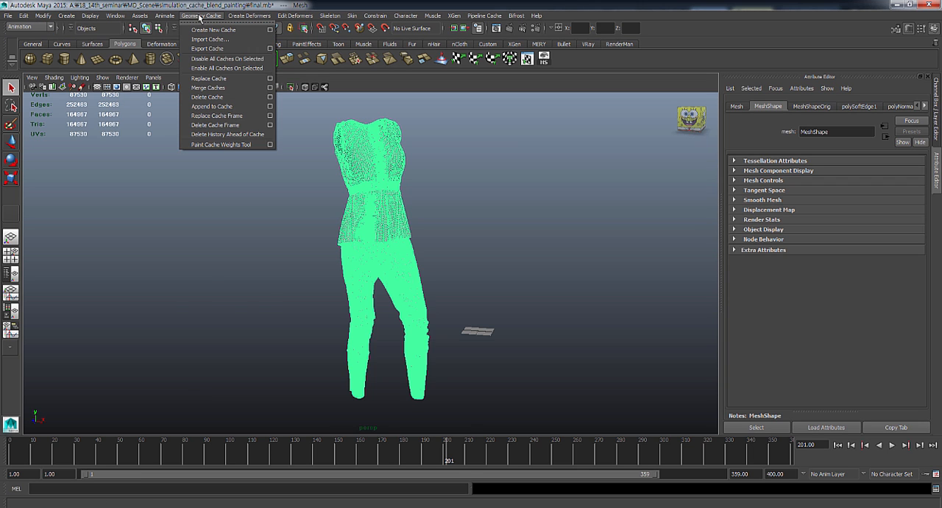
pyautogui.click(271, 145)
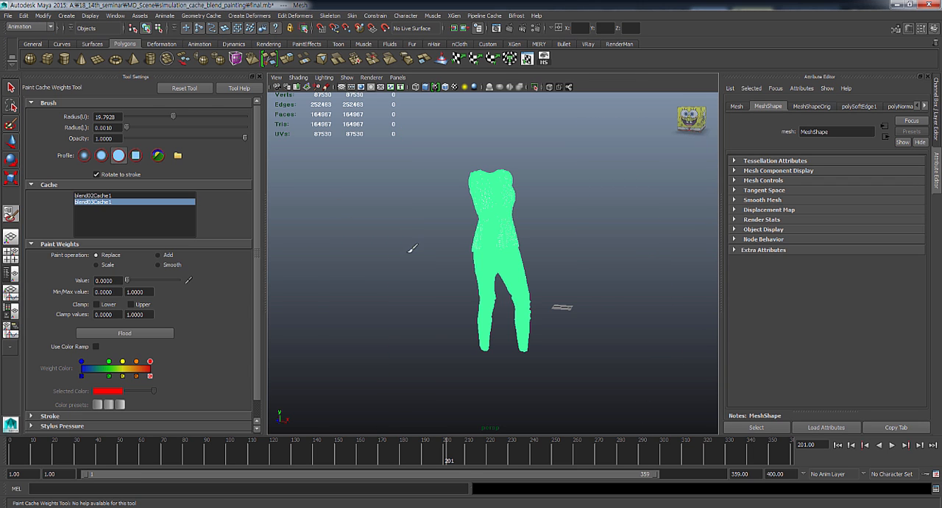
# - Examine how the blend03Cache1 weights are distributed over the top and the trousers
pyautogui.moveTo(402, 226)
pyautogui.keyDown('alt'); pyautogui.mouseDown(button='right')
pyautogui.moveTo(425, 268)
pyautogui.moveTo(497, 308)
pyautogui.moveTo(463, 301)
pyautogui.mouseUp(button='right'); pyautogui.keyUp('alt')
pyautogui.keyDown('alt'); pyautogui.moveTo(507, 387); pyautogui.dragTo(442, 266, button='middle'); pyautogui.keyUp('alt')
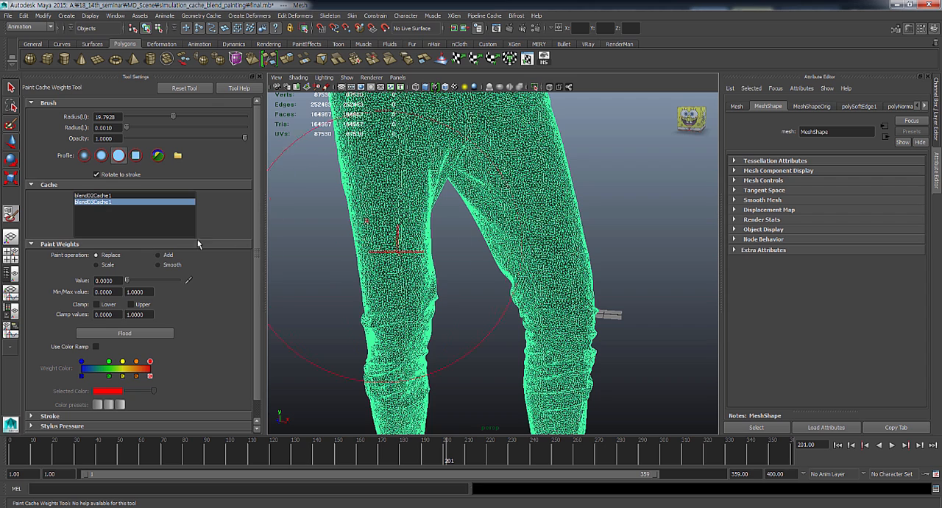
pyautogui.keyDown('alt'); pyautogui.moveTo(516, 263); pyautogui.dragTo(475, 256, button='right'); pyautogui.keyUp('alt')
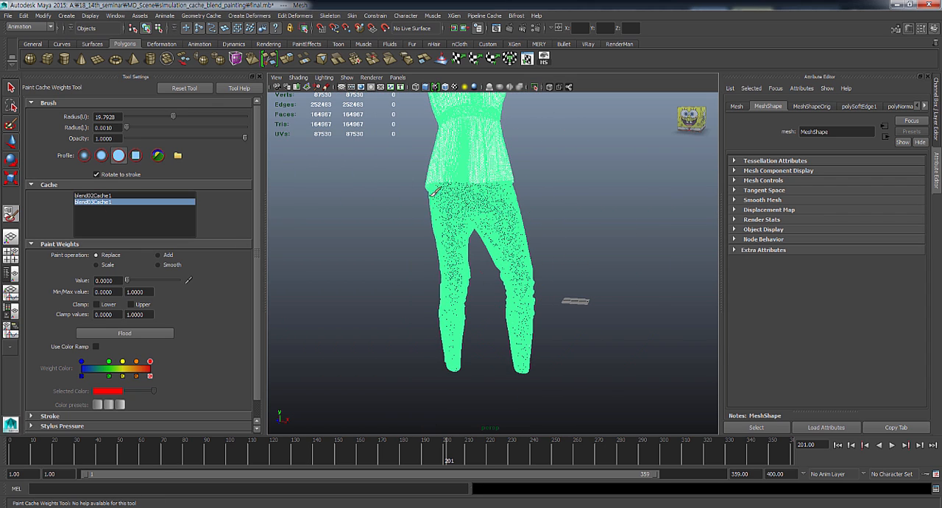
pyautogui.keyDown('alt'); pyautogui.moveTo(472, 210); pyautogui.dragTo(468, 233, button='middle'); pyautogui.keyUp('alt')
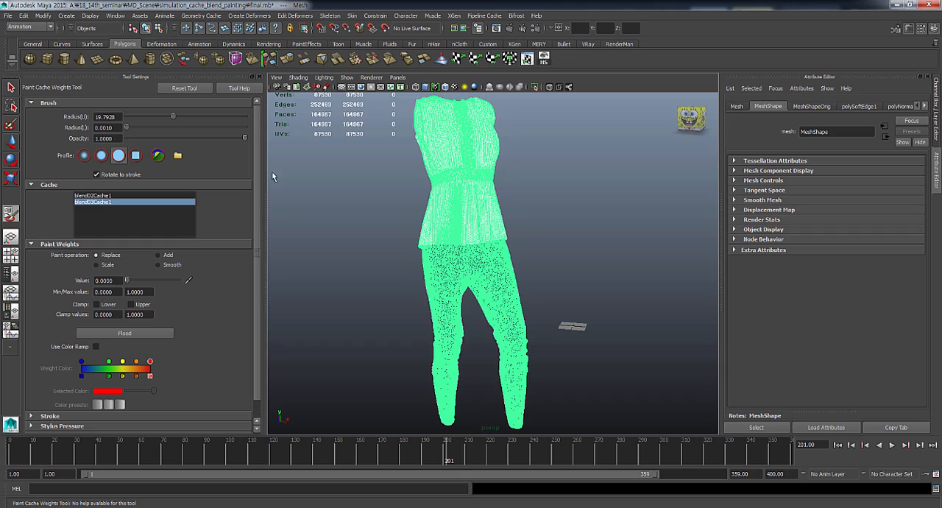
pyautogui.keyDown('alt'); pyautogui.moveTo(445, 206); pyautogui.dragTo(441, 138); pyautogui.keyUp('alt')
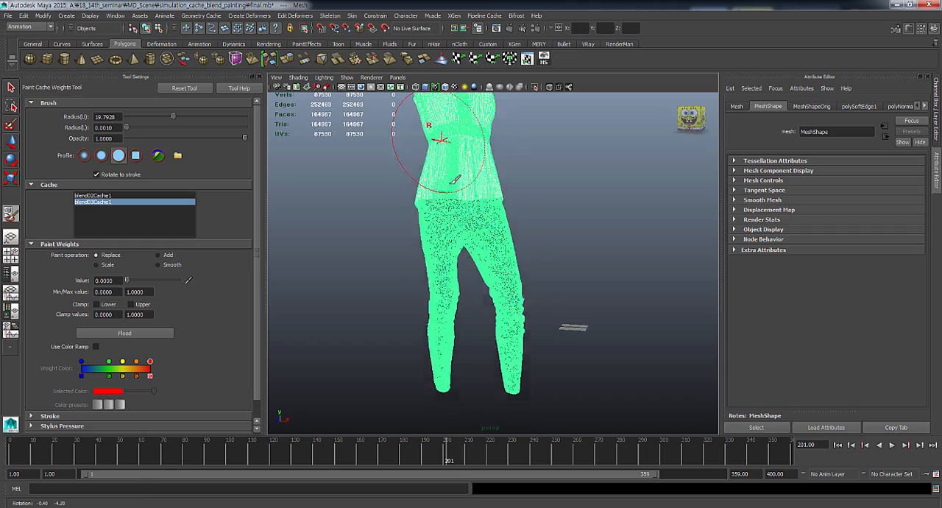
pyautogui.keyDown('alt'); pyautogui.moveTo(450, 182); pyautogui.dragTo(454, 202); pyautogui.keyUp('alt')
pyautogui.keyDown('alt'); pyautogui.moveTo(454, 201); pyautogui.dragTo(481, 221, button='right'); pyautogui.keyUp('alt')
pyautogui.keyDown('alt'); pyautogui.moveTo(481, 220); pyautogui.dragTo(479, 402, button='middle'); pyautogui.keyUp('alt')
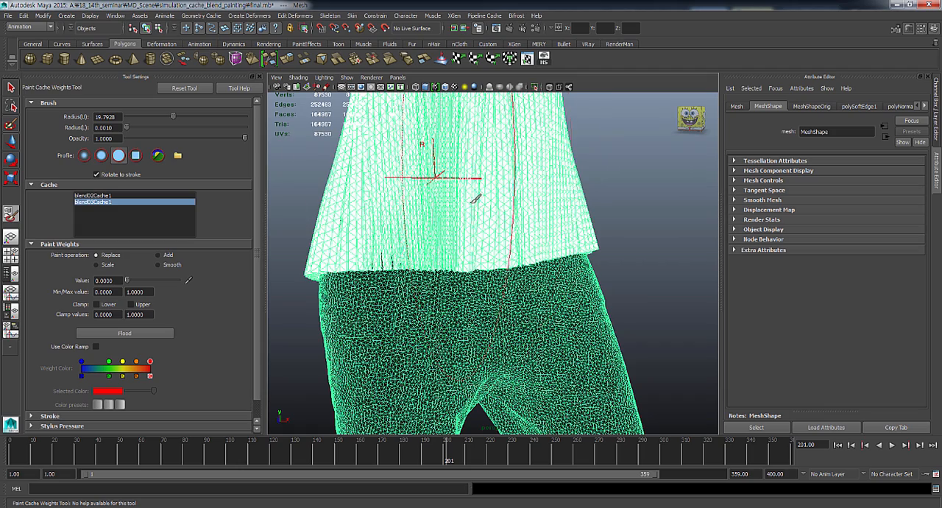
pyautogui.keyDown('alt'); pyautogui.moveTo(471, 201); pyautogui.dragTo(432, 179, button='right'); pyautogui.keyUp('alt')
pyautogui.keyDown('alt'); pyautogui.moveTo(432, 179); pyautogui.dragTo(412, 66, button='middle'); pyautogui.keyUp('alt')
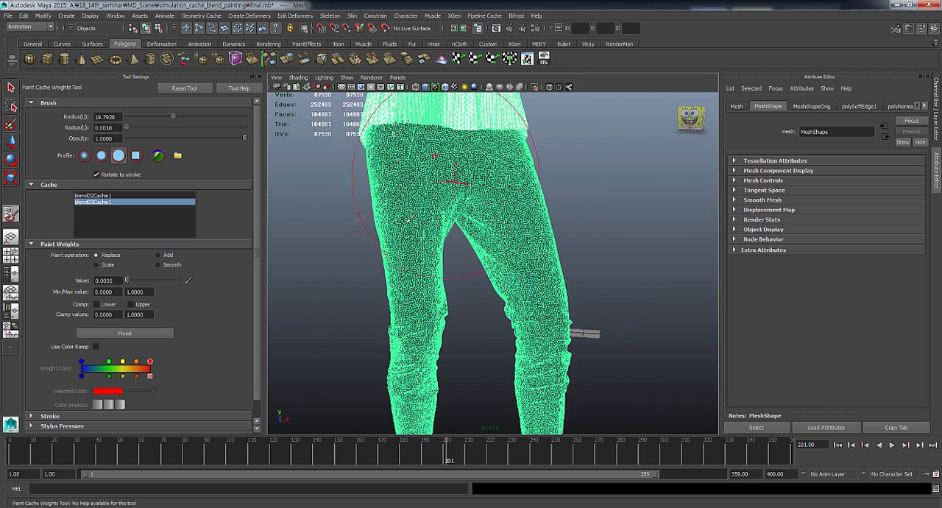
# - Choose blend02Cache1 for display and examine its weight distribution on the top, waistband and trousers
pyautogui.click(110, 196)
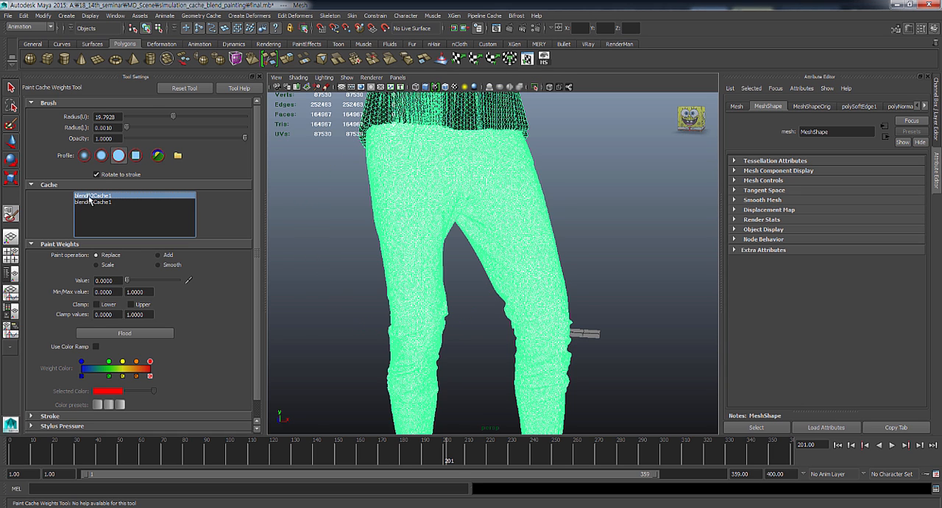
pyautogui.keyDown('alt'); pyautogui.moveTo(477, 223); pyautogui.dragTo(433, 217, button='right'); pyautogui.keyUp('alt')
pyautogui.moveTo(434, 217)
pyautogui.keyDown('alt'); pyautogui.mouseDown(button='middle')
pyautogui.moveTo(435, 190)
pyautogui.moveTo(427, 345)
pyautogui.mouseUp(button='middle'); pyautogui.keyUp('alt')
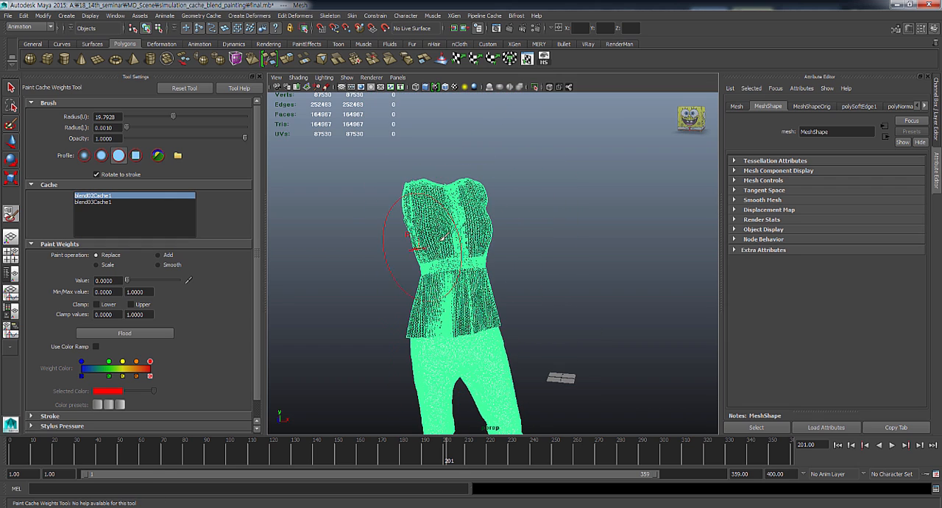
pyautogui.moveTo(441, 239)
pyautogui.keyDown('alt'); pyautogui.mouseDown(button='right')
pyautogui.moveTo(427, 250)
pyautogui.moveTo(479, 257)
pyautogui.moveTo(523, 290)
pyautogui.moveTo(490, 288)
pyautogui.mouseUp(button='right'); pyautogui.keyUp('alt')
pyautogui.keyDown('alt'); pyautogui.moveTo(510, 255); pyautogui.dragTo(501, 435, button='middle'); pyautogui.keyUp('alt')
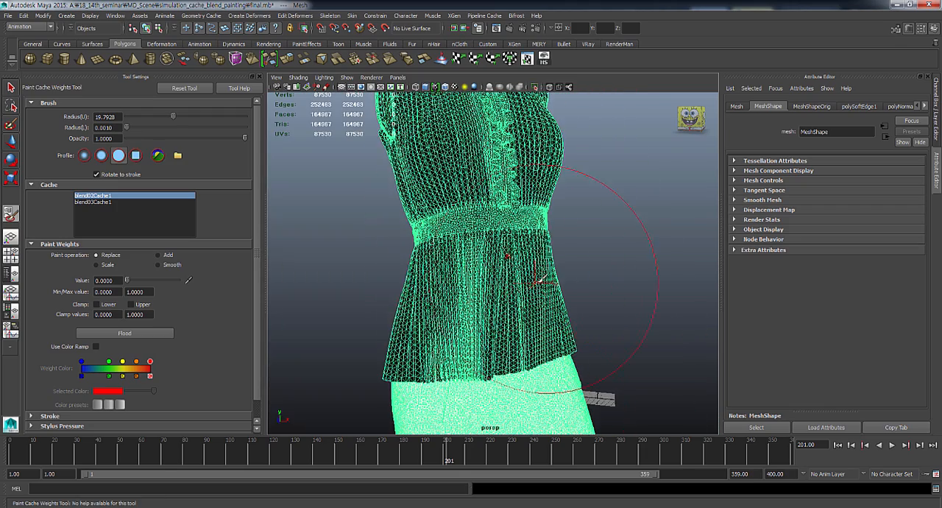
pyautogui.keyDown('alt'); pyautogui.moveTo(541, 279); pyautogui.dragTo(465, 287, button='right'); pyautogui.keyUp('alt')
pyautogui.keyDown('alt'); pyautogui.moveTo(467, 302); pyautogui.dragTo(466, 214, button='middle'); pyautogui.keyUp('alt')
pyautogui.keyDown('alt'); pyautogui.moveTo(468, 257); pyautogui.dragTo(377, 248); pyautogui.keyUp('alt')
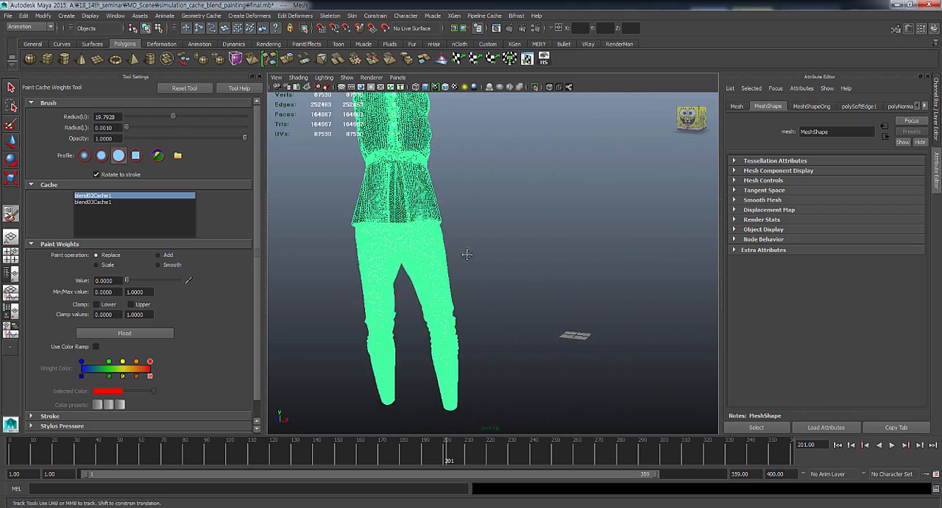
pyautogui.keyDown('alt'); pyautogui.moveTo(467, 254); pyautogui.dragTo(486, 259, button='middle'); pyautogui.keyUp('alt')
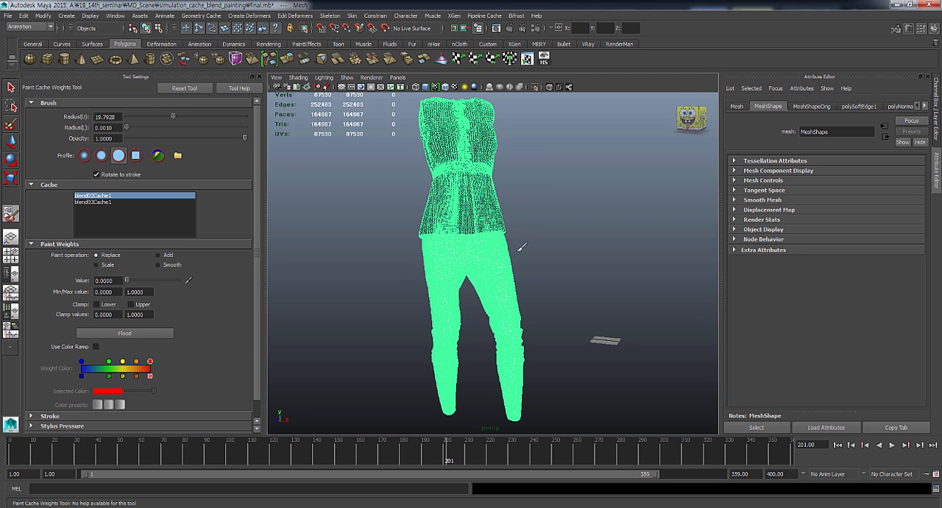
# - Switch to Marvelous Designer and examine the dressed avatar in 050_animation from several distances
pyautogui.click(123, 507)
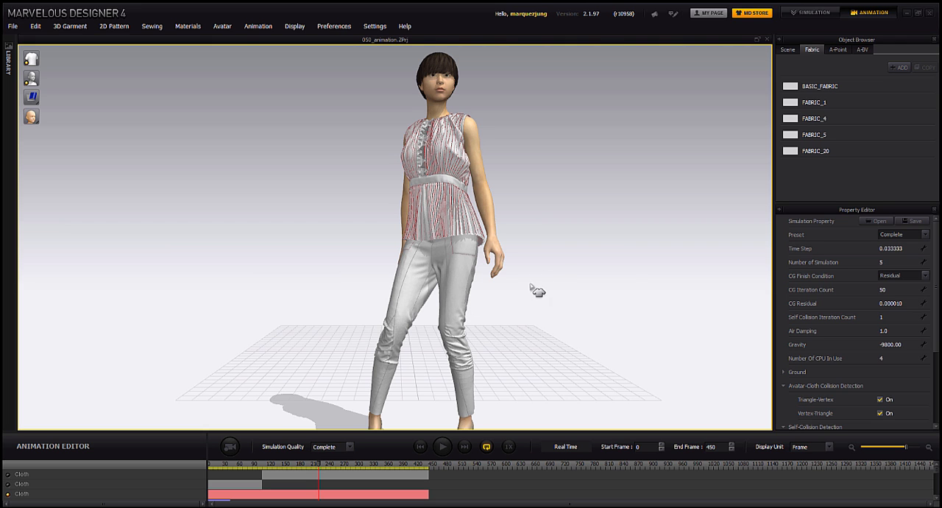
pyautogui.scroll(-3, 559, 267)
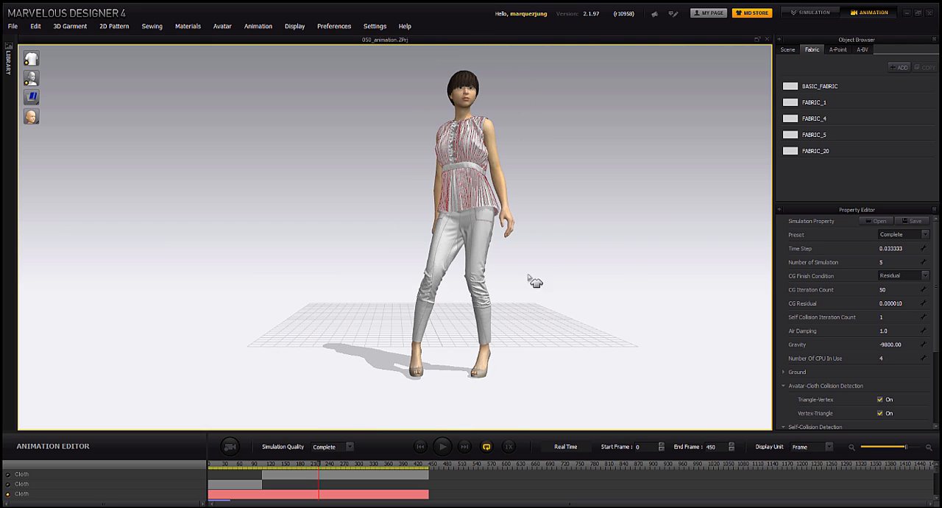
pyautogui.moveTo(530, 281); pyautogui.dragTo(457, 246, button='right')
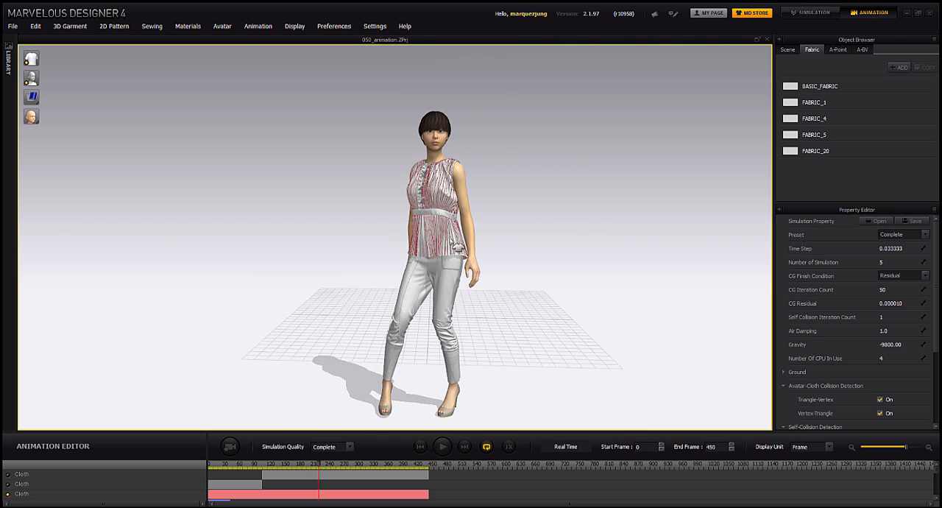
pyautogui.moveTo(529, 254); pyautogui.dragTo(515, 243, button='middle')
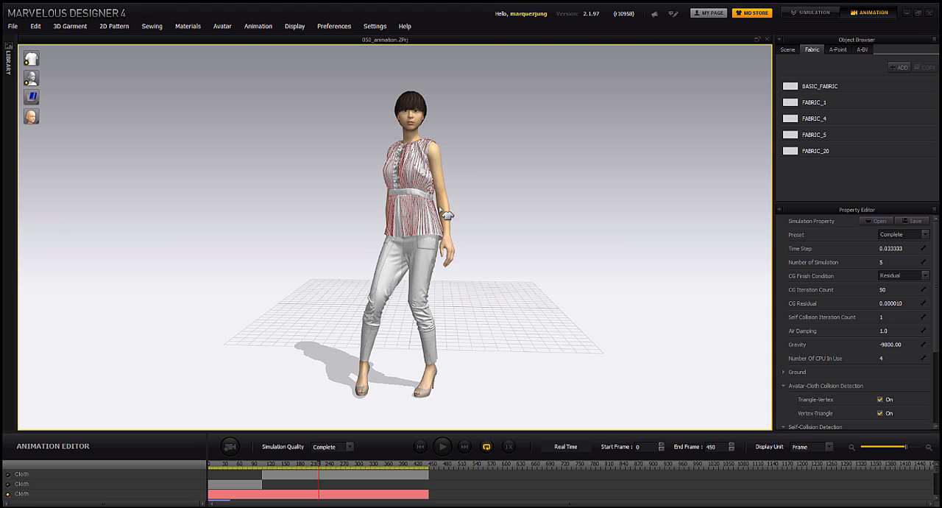
pyautogui.scroll(2, 479, 207)
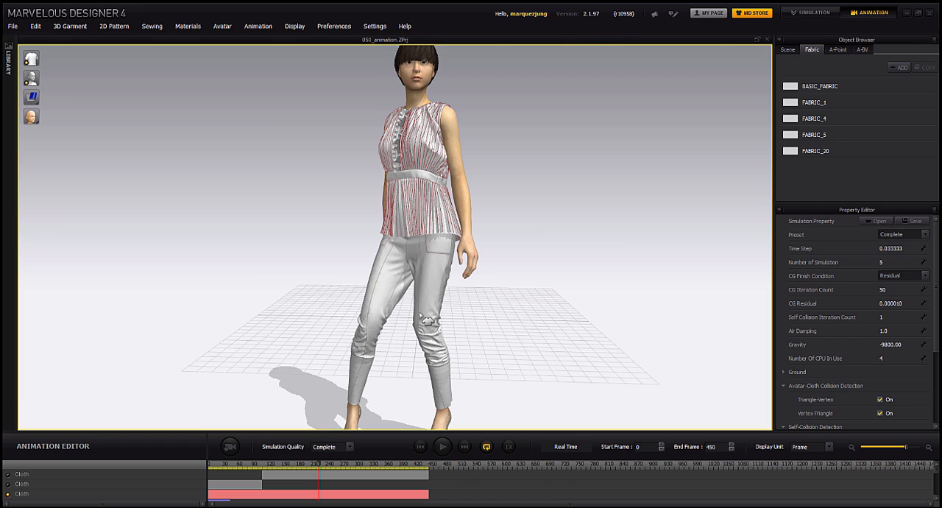
pyautogui.moveTo(425, 333)
pyautogui.mouseDown(button='right')
pyautogui.moveTo(471, 388)
pyautogui.moveTo(438, 328)
pyautogui.moveTo(427, 349)
pyautogui.moveTo(479, 352)
pyautogui.moveTo(413, 325)
pyautogui.mouseUp(button='right')
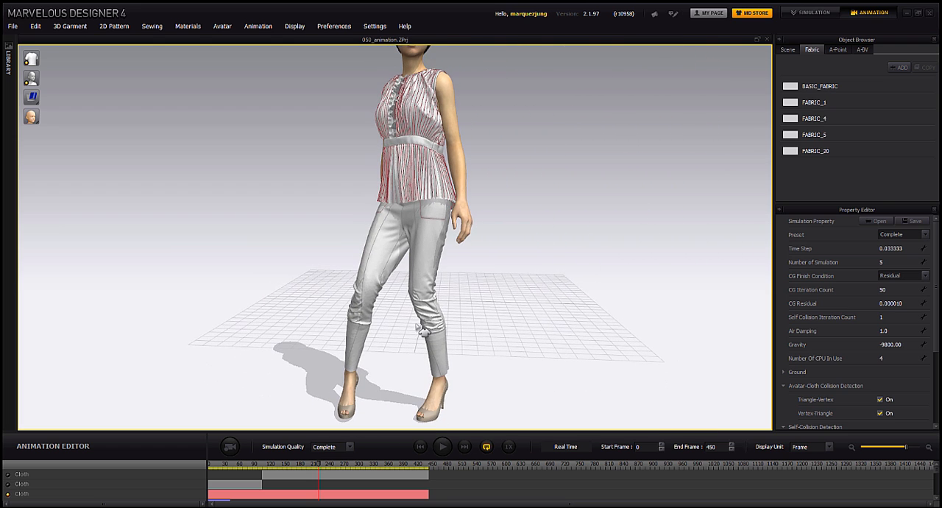
# - Open batman_cape.ZPrj from the MD_Scene folder, discarding the unsaved changes in the current project
pyautogui.click(13, 26)
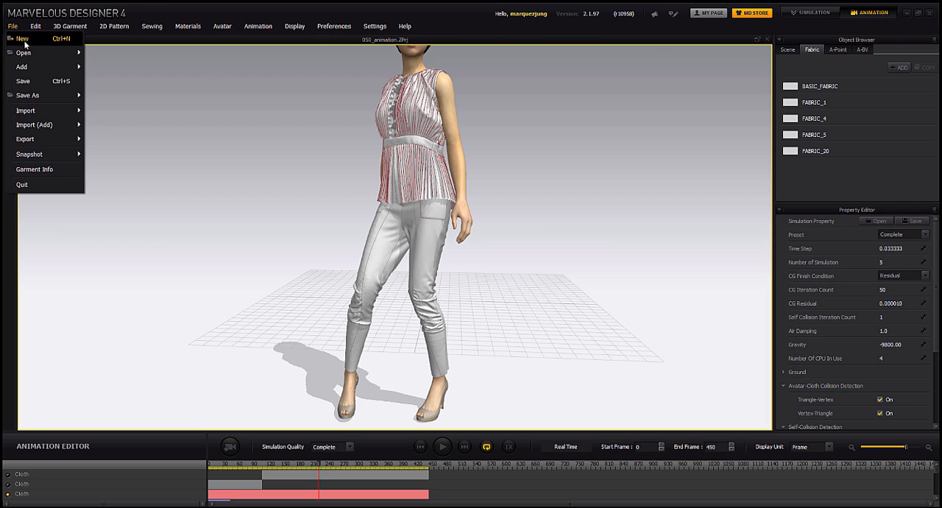
pyautogui.moveTo(26, 46)
pyautogui.click(123, 70)
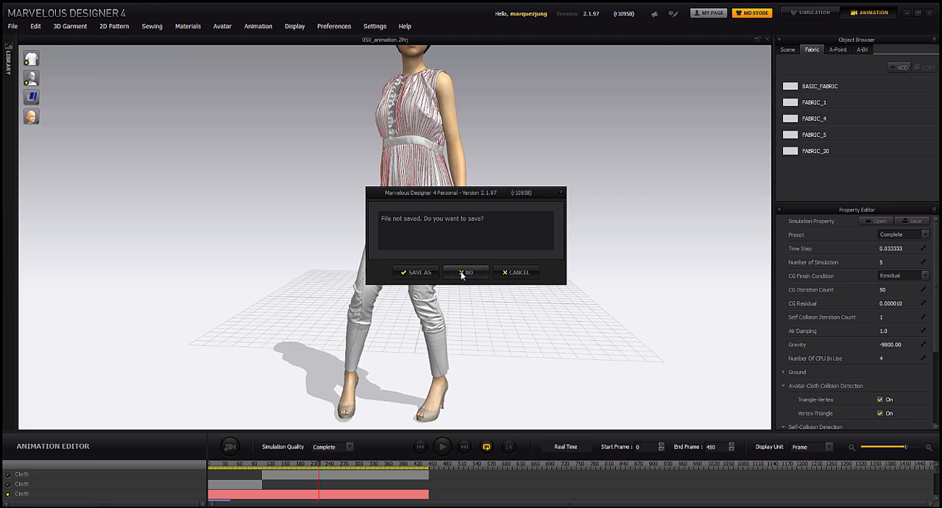
pyautogui.click(462, 274)
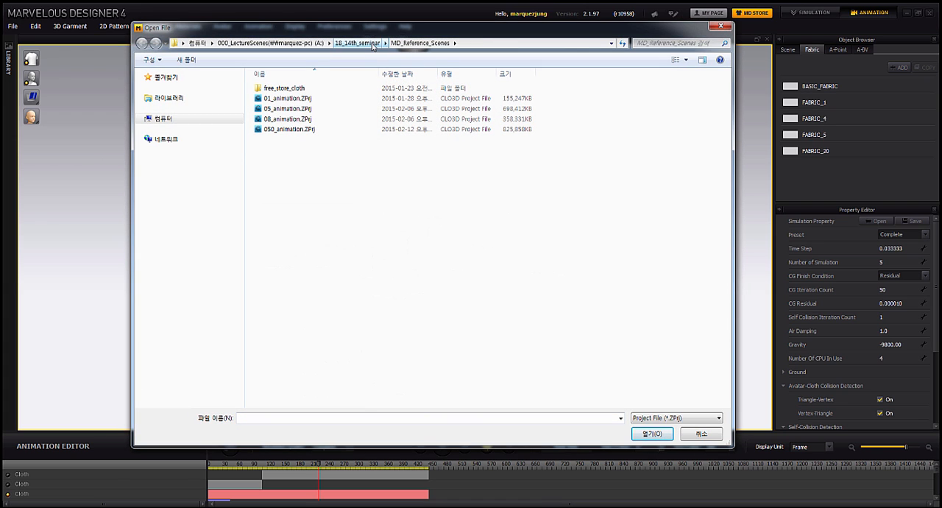
pyautogui.click(372, 46)
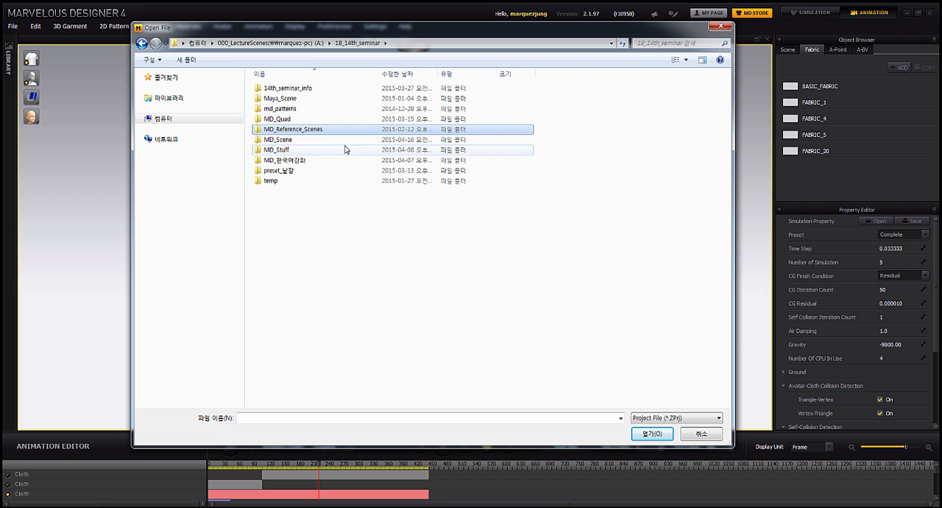
pyautogui.doubleClick(317, 139)
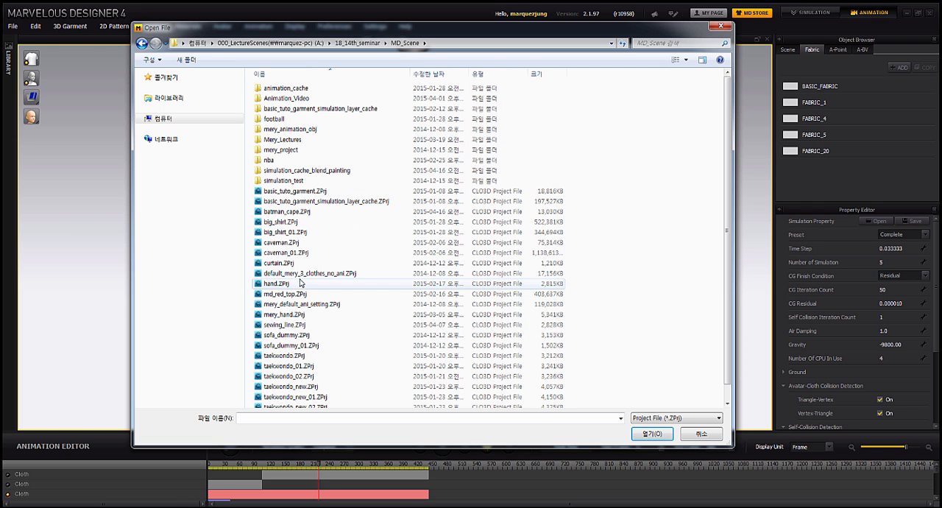
pyautogui.click(287, 233)
pyautogui.click(295, 213)
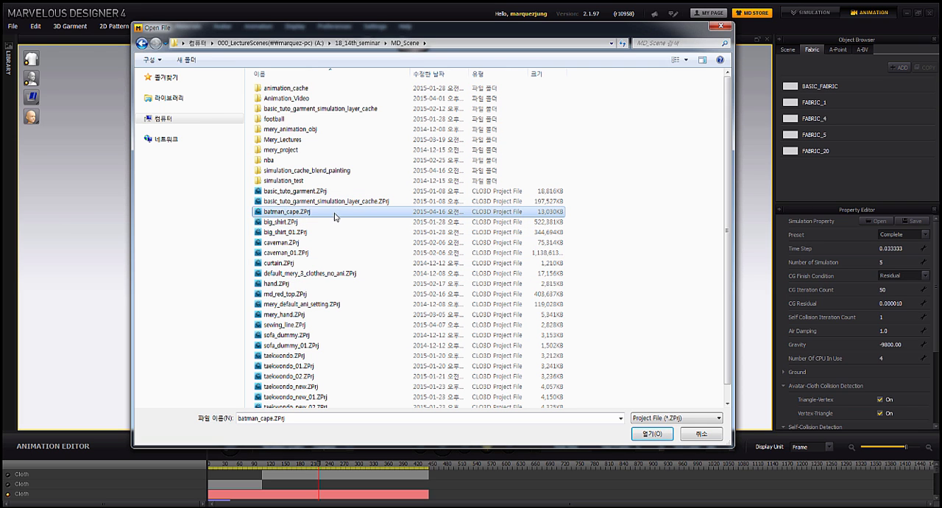
pyautogui.doubleClick(336, 213)
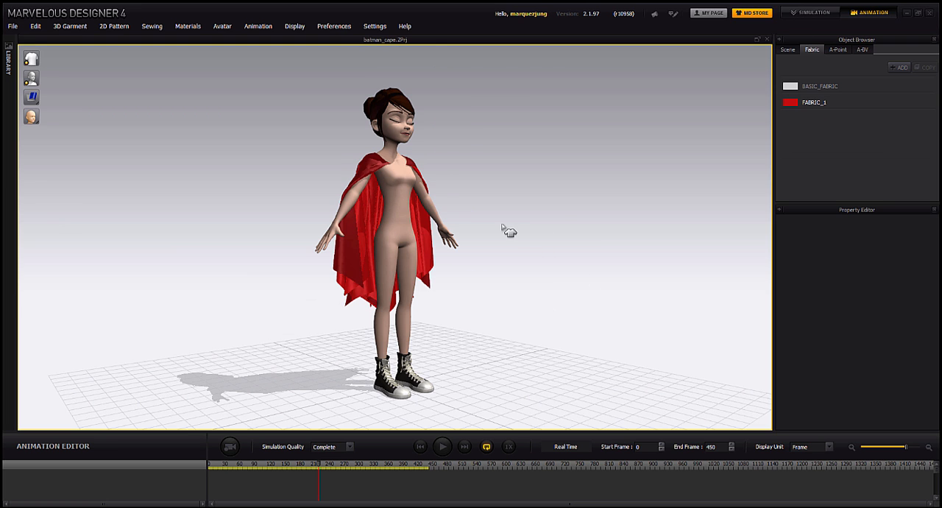
# - Change to Simulation mode, select the red cape, and widen the 2D pattern view to show its pattern
pyautogui.moveTo(509, 232); pyautogui.dragTo(490, 218, button='right')
pyautogui.click(808, 15)
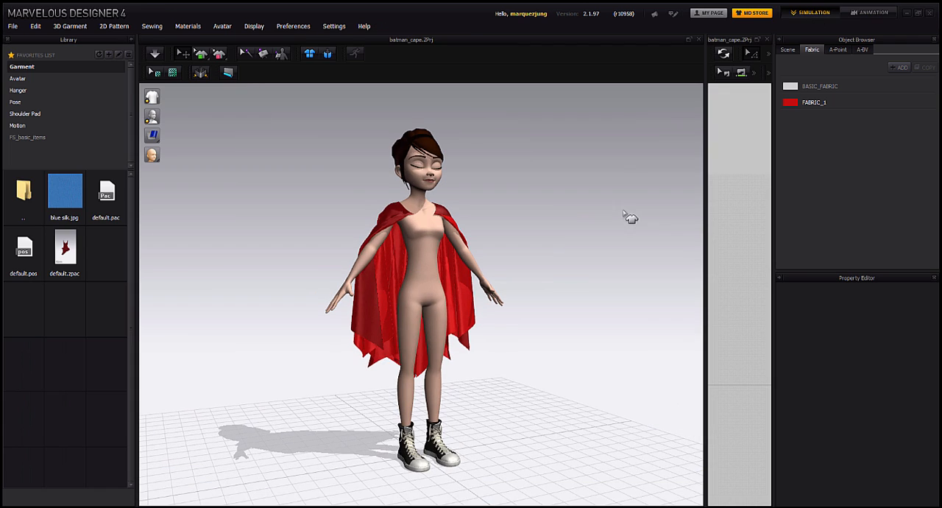
pyautogui.moveTo(350, 302); pyautogui.dragTo(409, 310, button='right')
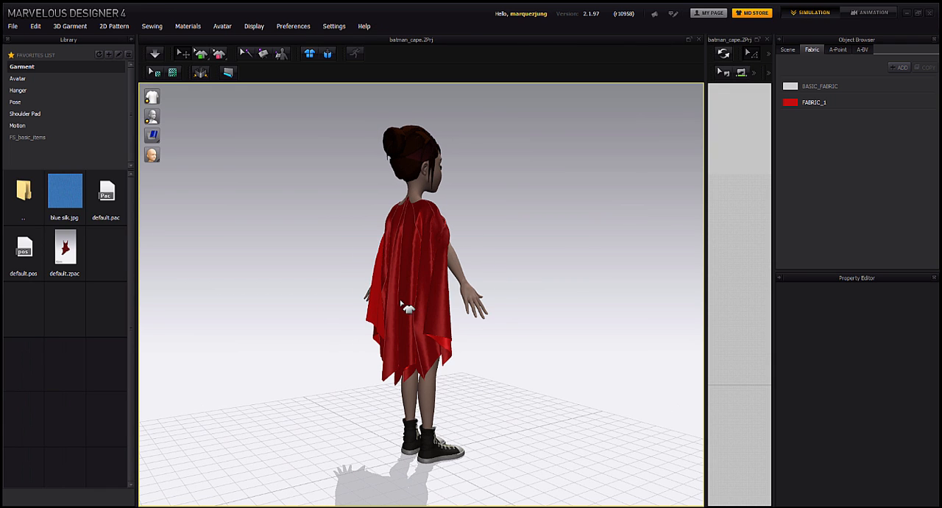
pyautogui.click(387, 270)
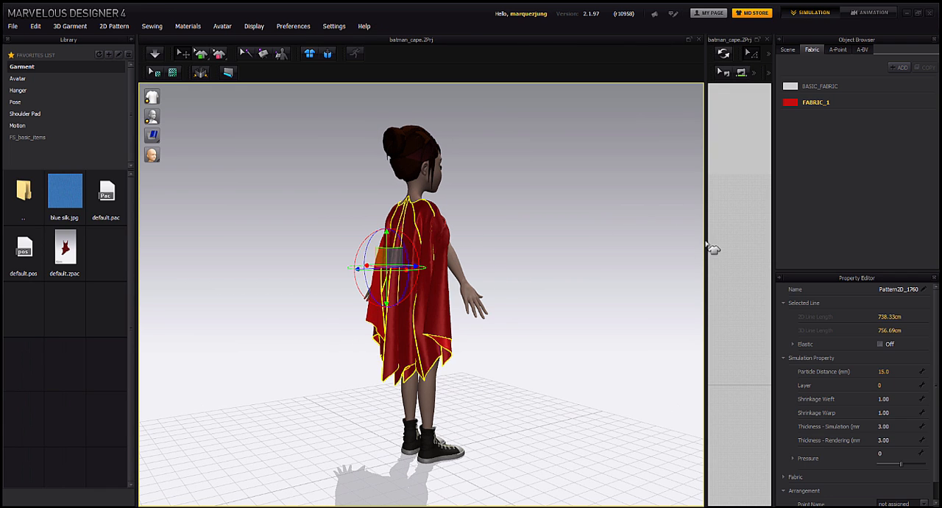
pyautogui.moveTo(706, 243); pyautogui.dragTo(565, 237)
pyautogui.scroll(-3, 635, 220)
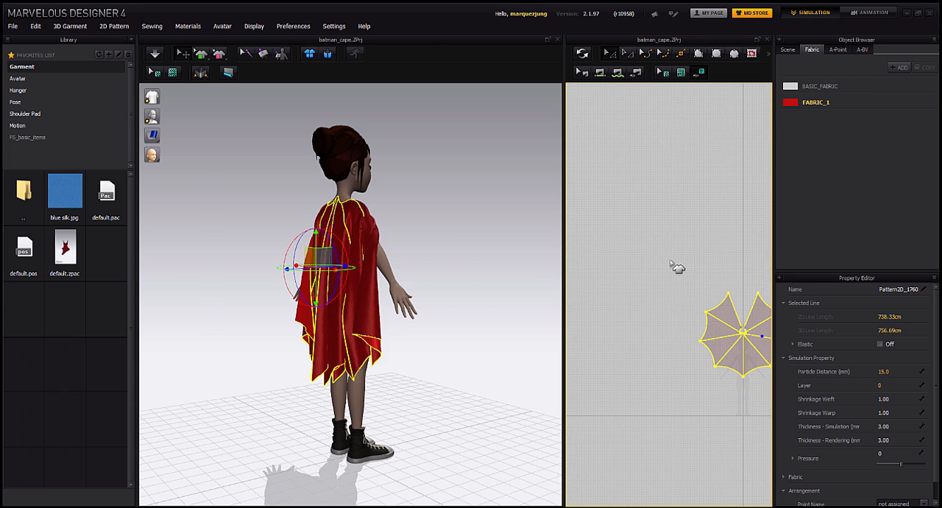
pyautogui.scroll(3, 648, 223)
# - Examine how the selected cape drapes over the avatar's shoulders from the front and side
pyautogui.moveTo(401, 251); pyautogui.dragTo(444, 220, button='right')
pyautogui.scroll(3, 367, 224)
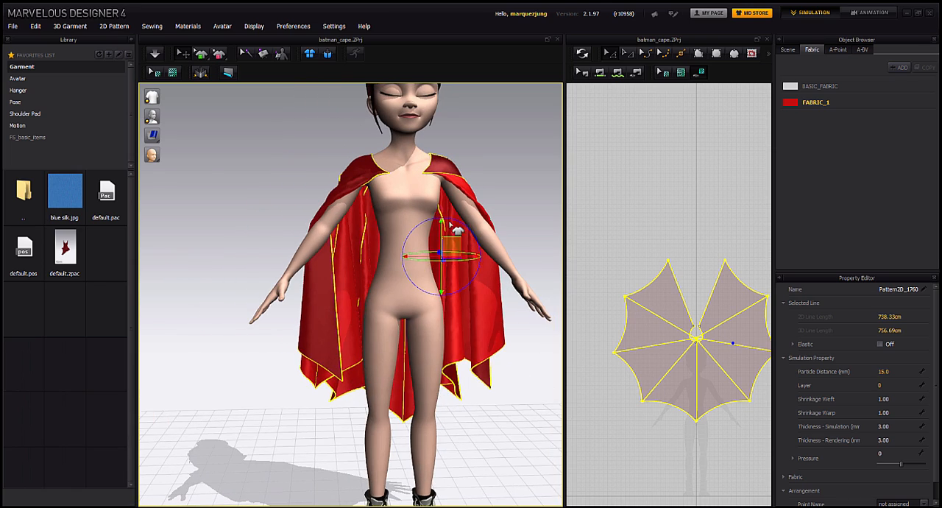
pyautogui.moveTo(299, 354)
pyautogui.mouseDown(button='right')
pyautogui.moveTo(465, 353)
pyautogui.moveTo(291, 349)
pyautogui.mouseUp(button='right')
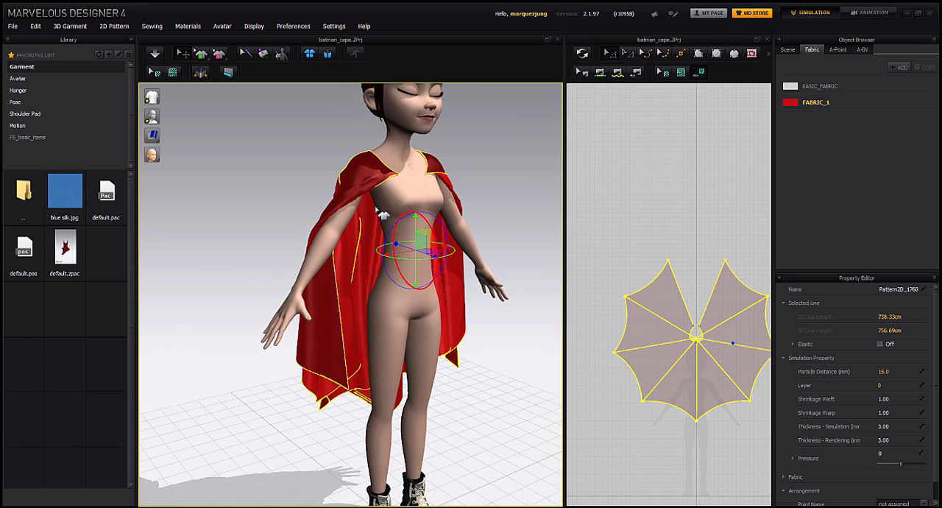
pyautogui.moveTo(376, 209)
pyautogui.mouseDown(button='right')
pyautogui.moveTo(386, 197)
pyautogui.moveTo(366, 198)
pyautogui.mouseUp(button='right')
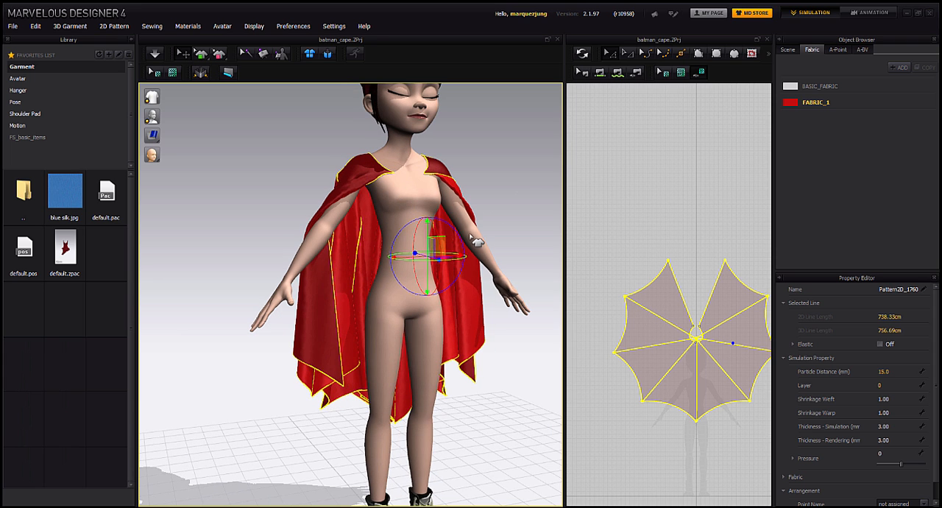
pyautogui.moveTo(398, 235)
pyautogui.mouseDown(button='right')
pyautogui.moveTo(427, 242)
pyautogui.moveTo(414, 244)
pyautogui.mouseUp(button='right')
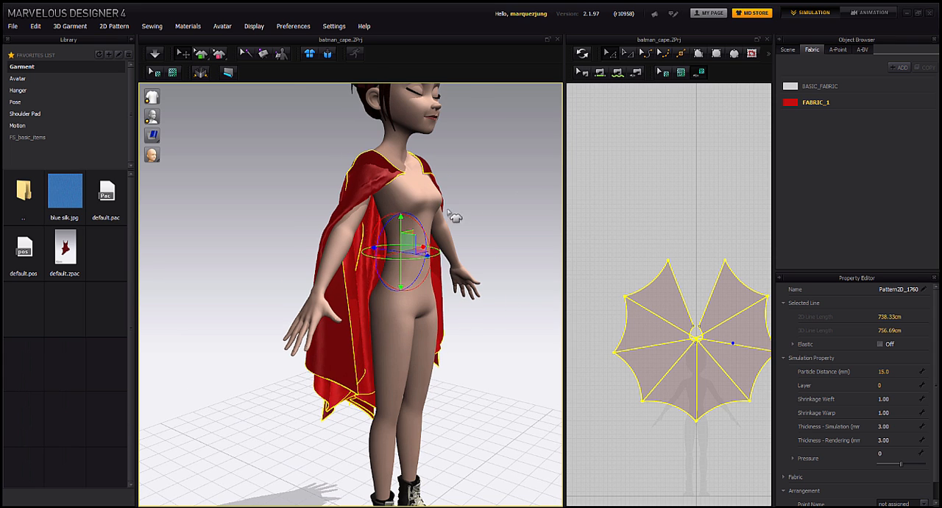
# - Return to Animation mode, show the wind controller beside the avatar, and activate its wind
pyautogui.click(871, 12)
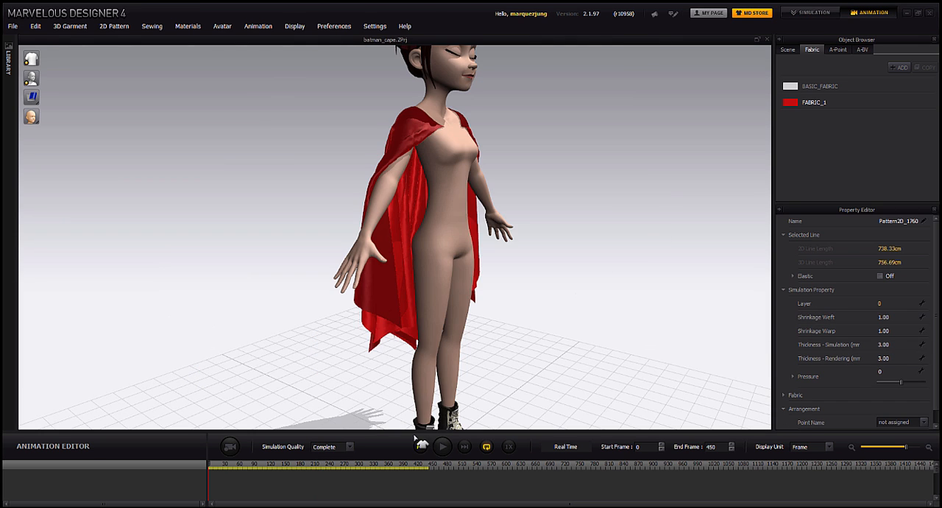
pyautogui.press('2')
pyautogui.rightClick(227, 224)
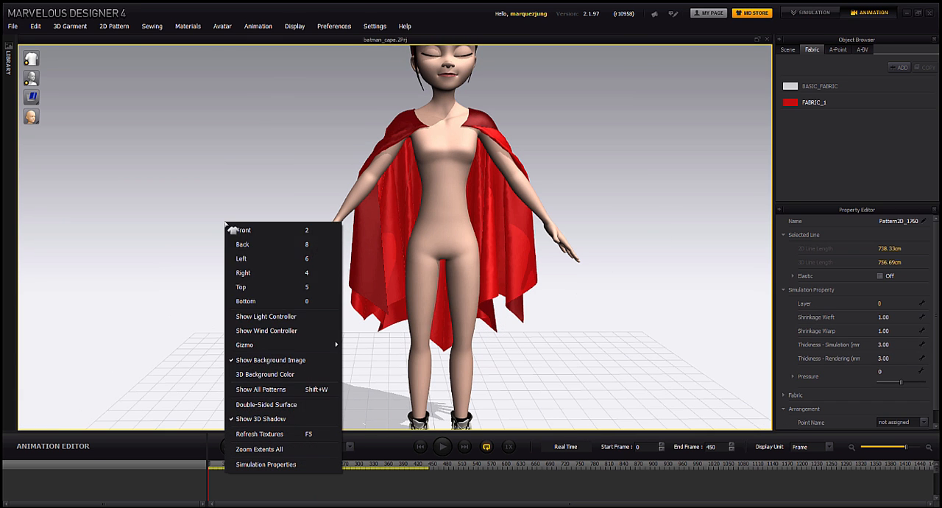
pyautogui.click(294, 331)
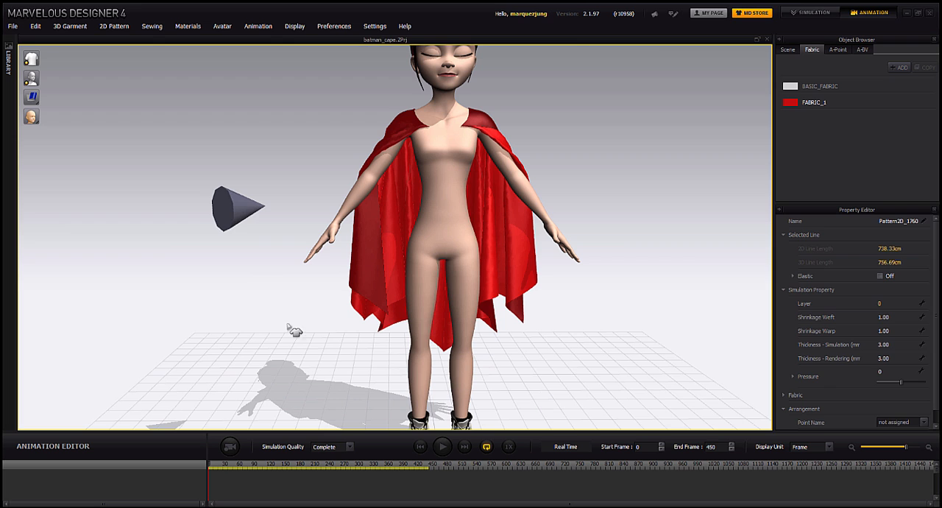
pyautogui.click(243, 207)
pyautogui.click(887, 248)
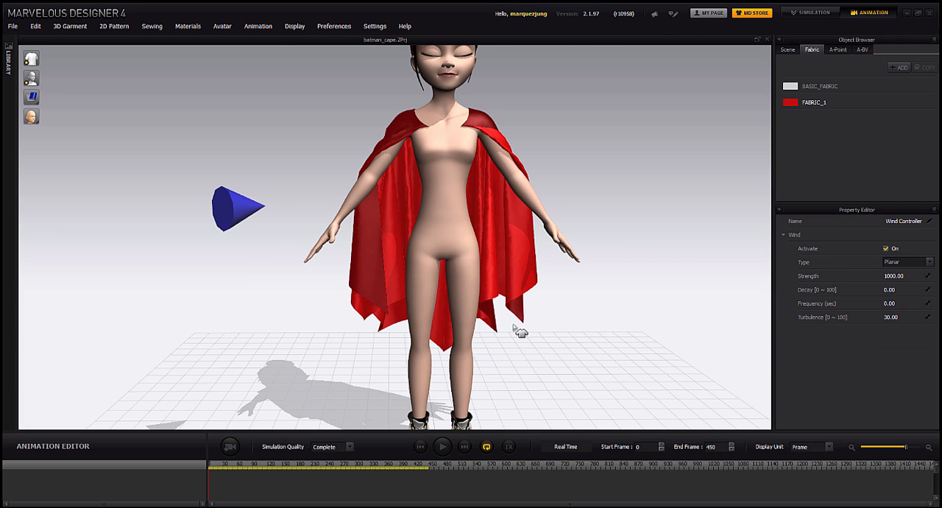
# - Record a short simulation of the cape in the wind and return the animation to its start
pyautogui.click(229, 447)
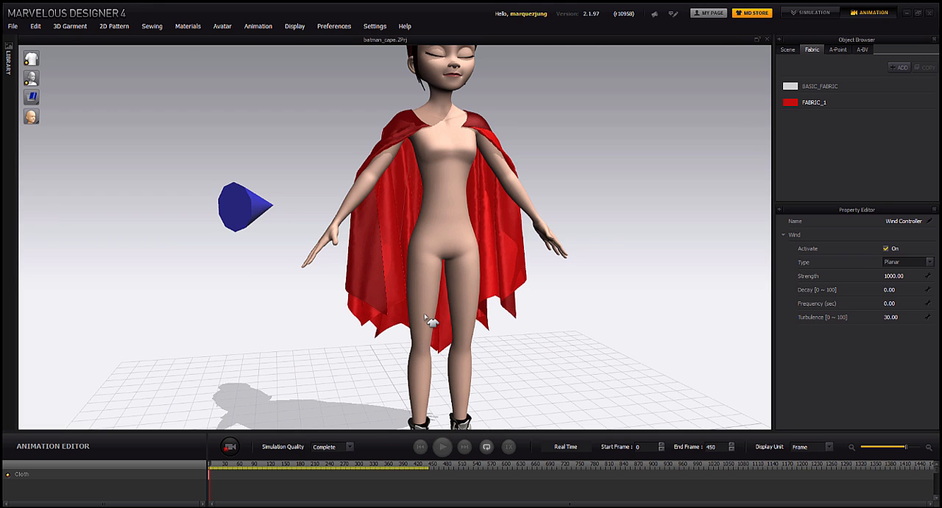
pyautogui.moveTo(472, 230)
pyautogui.mouseDown(button='right')
pyautogui.moveTo(508, 226)
pyautogui.moveTo(479, 280)
pyautogui.mouseUp(button='right')
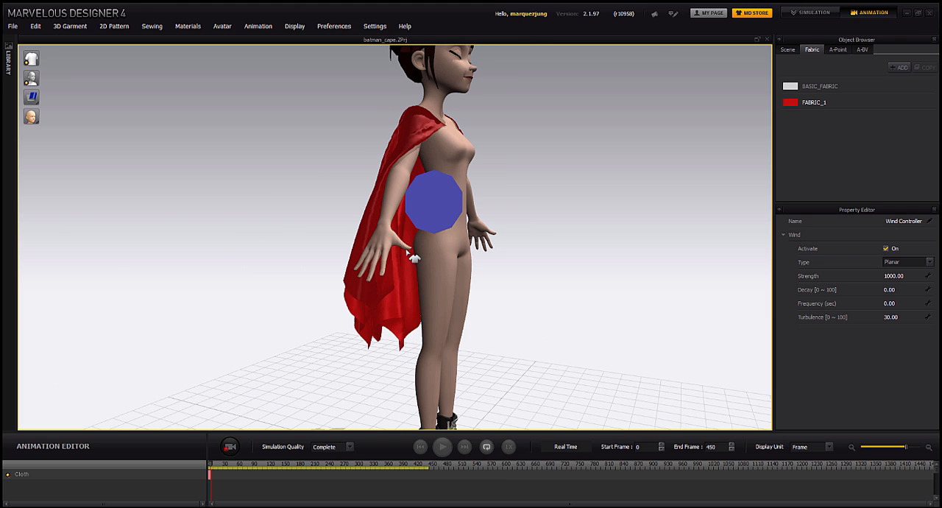
pyautogui.moveTo(371, 283); pyautogui.dragTo(411, 271, button='right')
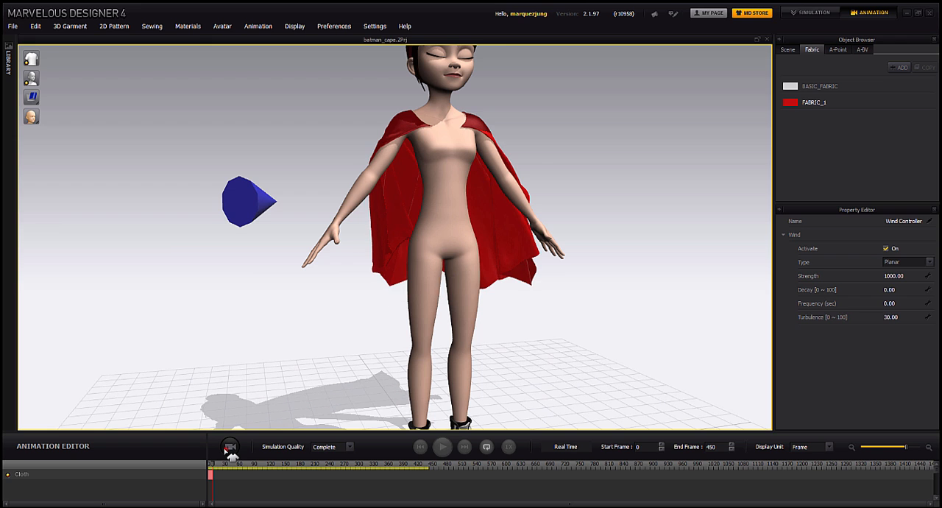
pyautogui.click(420, 447)
pyautogui.moveTo(548, 267); pyautogui.dragTo(505, 270, button='right')
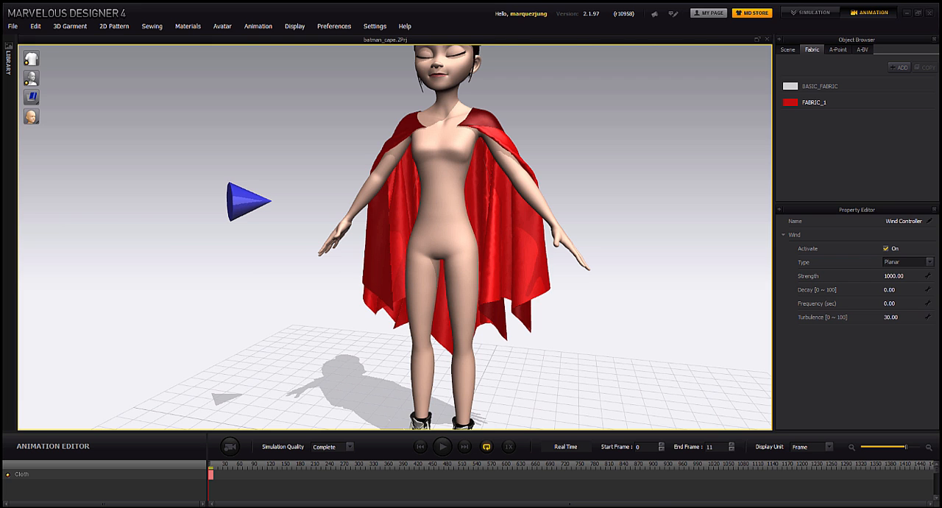
# - Switch to the cape_binding_test scene in Maya and select the cache cape mesh
pyautogui.click(152, 489)
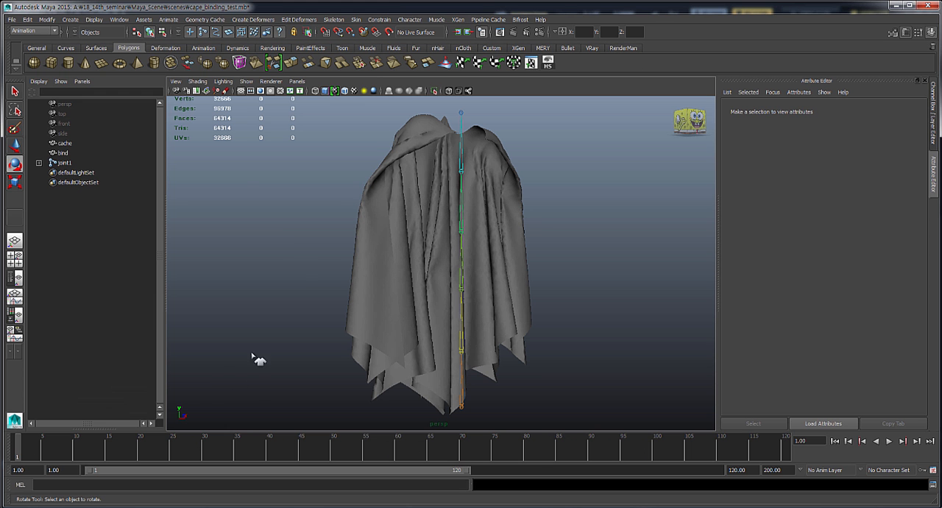
pyautogui.keyDown('alt'); pyautogui.moveTo(272, 255); pyautogui.dragTo(289, 284); pyautogui.keyUp('alt')
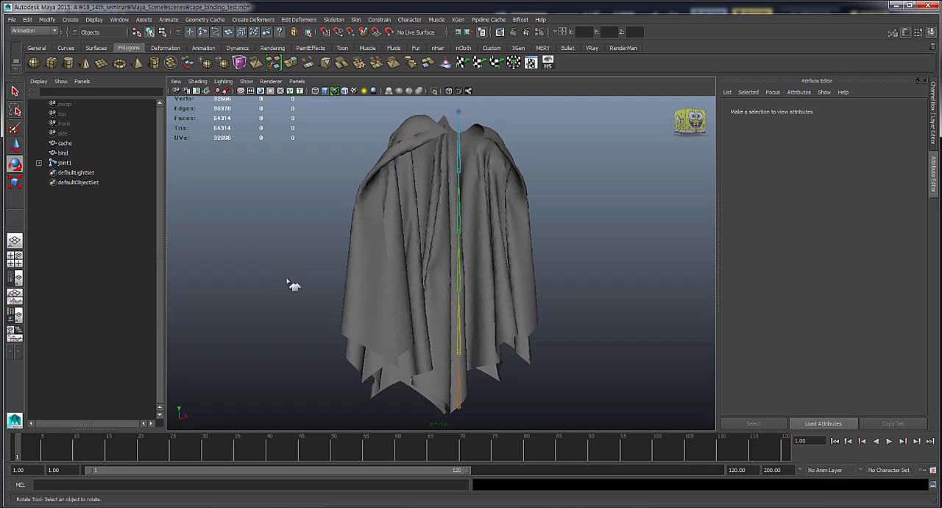
pyautogui.click(88, 144)
pyautogui.keyDown('alt'); pyautogui.moveTo(543, 259); pyautogui.dragTo(358, 431); pyautogui.keyUp('alt')
# - Switch to Marvelous Designer and examine the cape from behind the avatar
pyautogui.click(184, 496)
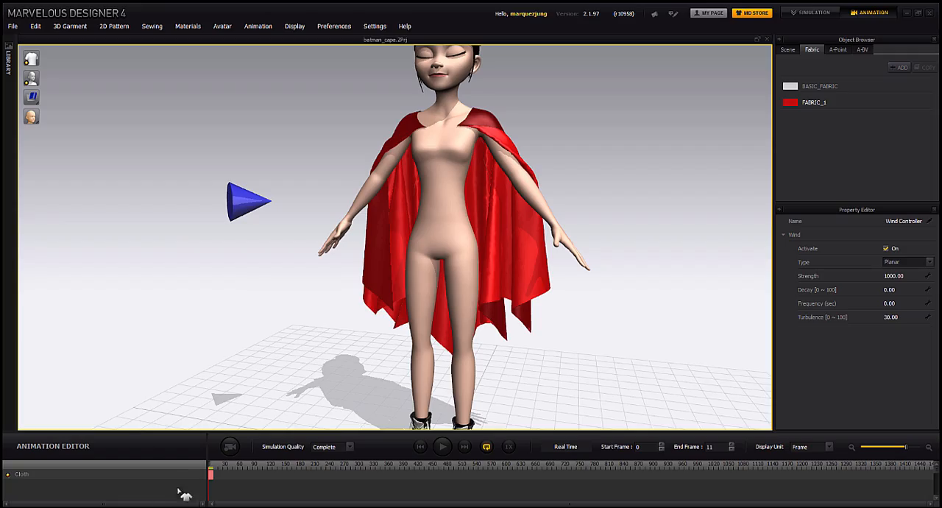
pyautogui.moveTo(335, 341); pyautogui.dragTo(424, 277, button='right')
pyautogui.moveTo(438, 168); pyautogui.dragTo(442, 243, button='right')
# - Switch back to the Maya cape scene, hide the cache mesh, and select the bind mesh
pyautogui.moveTo(147, 501)
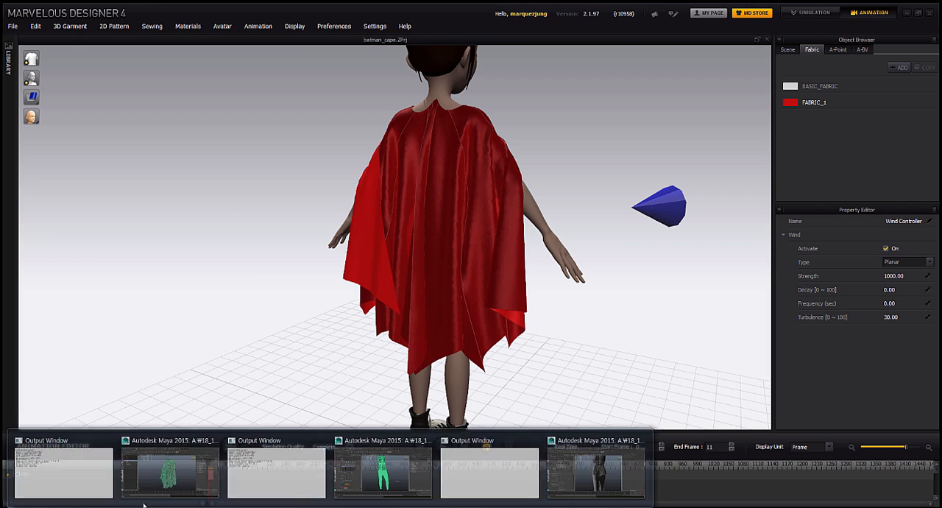
pyautogui.click(179, 466)
pyautogui.keyDown('alt'); pyautogui.moveTo(340, 210); pyautogui.dragTo(245, 215); pyautogui.keyUp('alt')
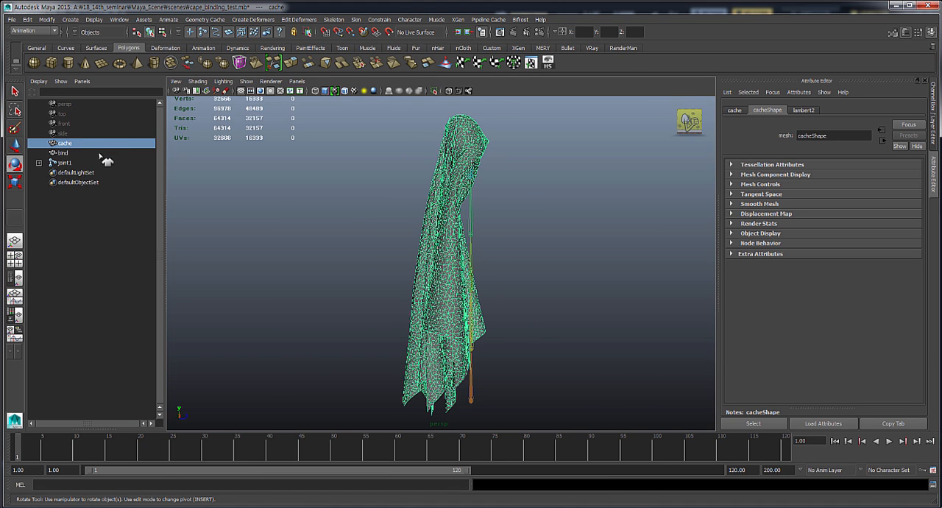
pyautogui.hotkey('ctrl', 'h')
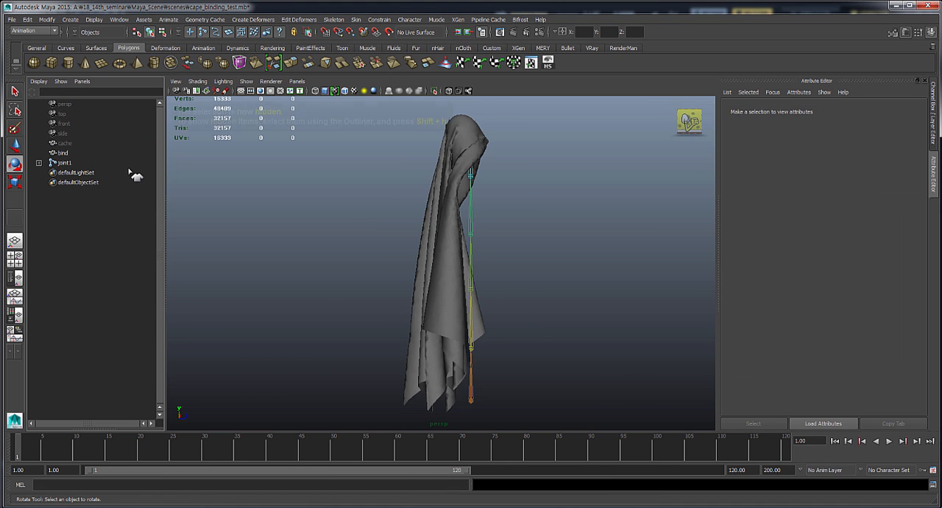
pyautogui.click(83, 152)
pyautogui.keyDown('alt'); pyautogui.moveTo(421, 248); pyautogui.dragTo(503, 248); pyautogui.keyUp('alt')
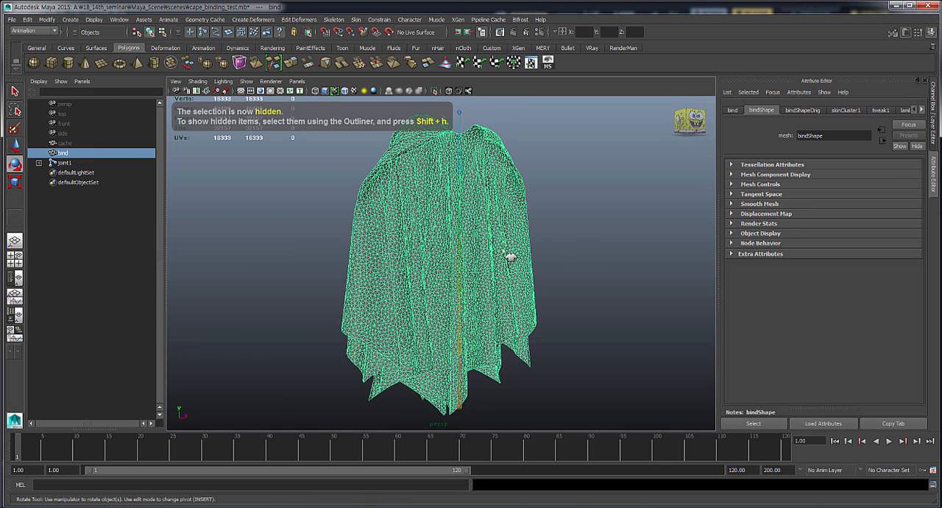
# - Select joint1 at the lower end of the cape's joint chain and activate the Move tool
pyautogui.click(581, 249)
pyautogui.keyDown('alt'); pyautogui.moveTo(568, 328); pyautogui.dragTo(382, 296); pyautogui.keyUp('alt')
pyautogui.click(478, 409)
pyautogui.keyDown('alt'); pyautogui.moveTo(382, 294); pyautogui.dragTo(455, 328, button='right'); pyautogui.keyUp('alt')
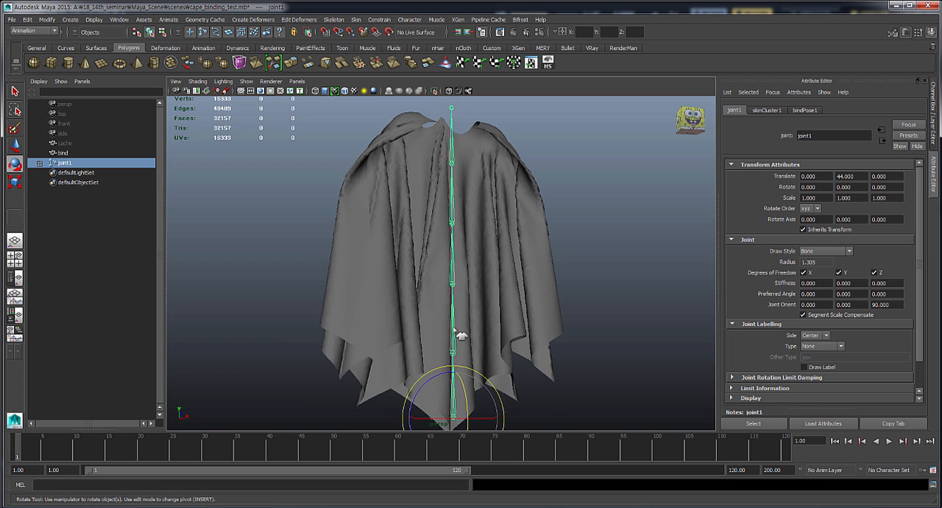
pyautogui.keyDown('alt'); pyautogui.moveTo(453, 340); pyautogui.dragTo(455, 305); pyautogui.keyUp('alt')
pyautogui.keyDown('alt'); pyautogui.moveTo(488, 298); pyautogui.dragTo(445, 265, button='right'); pyautogui.keyUp('alt')
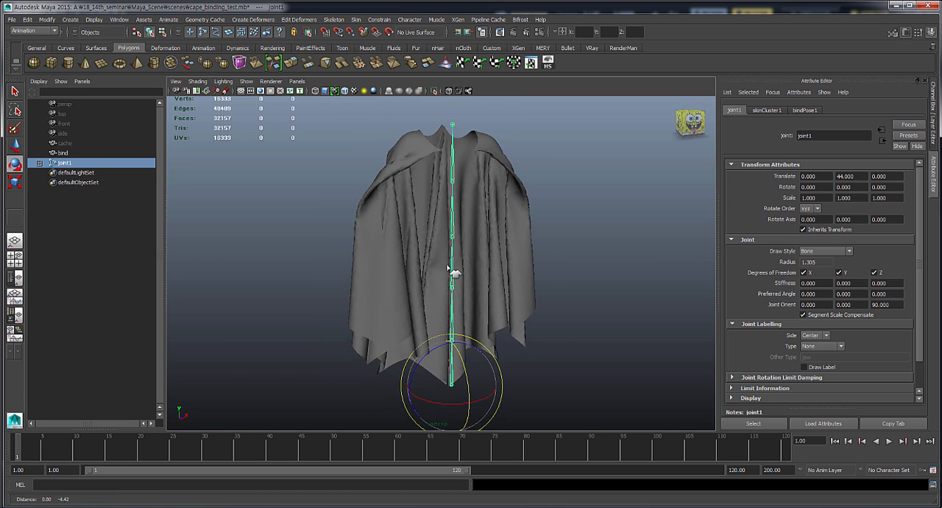
pyautogui.keyDown('alt'); pyautogui.moveTo(445, 266); pyautogui.dragTo(452, 243, button='middle'); pyautogui.keyUp('alt')
pyautogui.press('w')
pyautogui.keyDown('alt'); pyautogui.moveTo(466, 295); pyautogui.dragTo(474, 292); pyautogui.keyUp('alt')
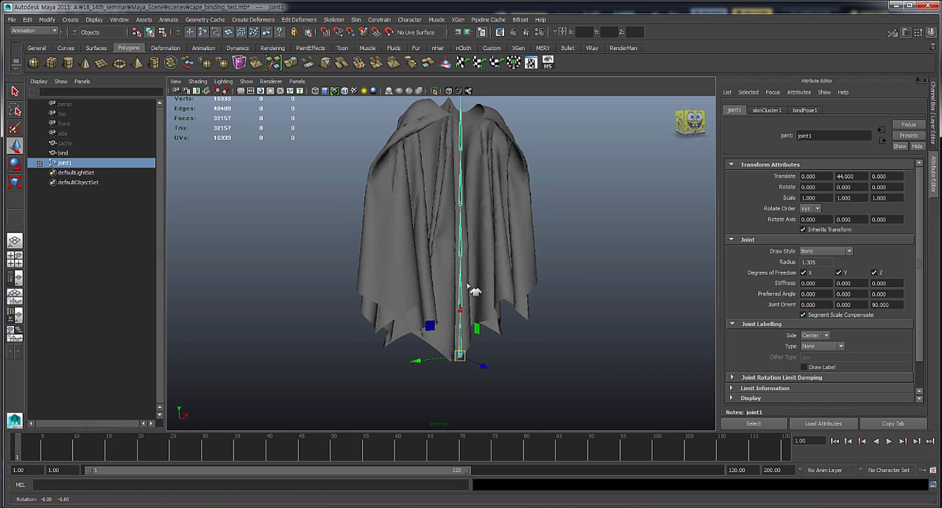
# - Add the bind cape mesh to the joint1 selection and apply Smooth Bind
pyautogui.keyDown('shift'); pyautogui.click(445, 240); pyautogui.keyUp('shift')
pyautogui.click(356, 19)
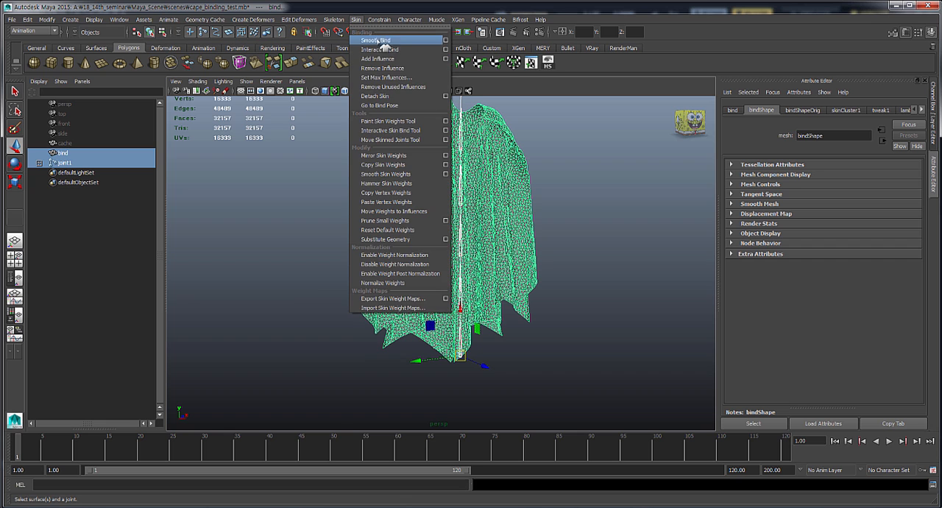
pyautogui.click(394, 42)
# - Select only joint1 and change the viewport to wireframe display
pyautogui.moveTo(522, 326)
pyautogui.keyDown('alt'); pyautogui.mouseDown()
pyautogui.moveTo(547, 395)
pyautogui.moveTo(468, 356)
pyautogui.mouseUp(); pyautogui.keyUp('alt')
pyautogui.click(467, 355)
pyautogui.press('4')
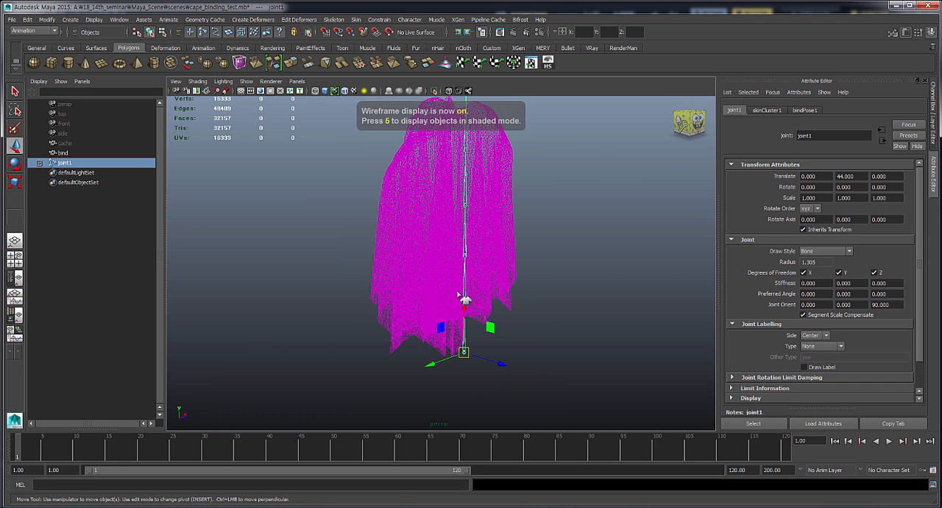
# - Return the viewport to shaded display
pyautogui.moveTo(524, 387)
pyautogui.keyDown('alt'); pyautogui.mouseDown()
pyautogui.moveTo(389, 280)
pyautogui.moveTo(414, 269)
pyautogui.moveTo(435, 287)
pyautogui.moveTo(429, 269)
pyautogui.mouseUp(); pyautogui.keyUp('alt')
pyautogui.press('5')
# - Move joint1 about 9.33 units along Z and test Y-axis rotations of joint1 and joint3, undoing each rotation
pyautogui.moveTo(501, 357)
pyautogui.keyDown('alt'); pyautogui.mouseDown()
pyautogui.moveTo(589, 364)
pyautogui.moveTo(538, 362)
pyautogui.mouseUp(); pyautogui.keyUp('alt')
pyautogui.press('e')
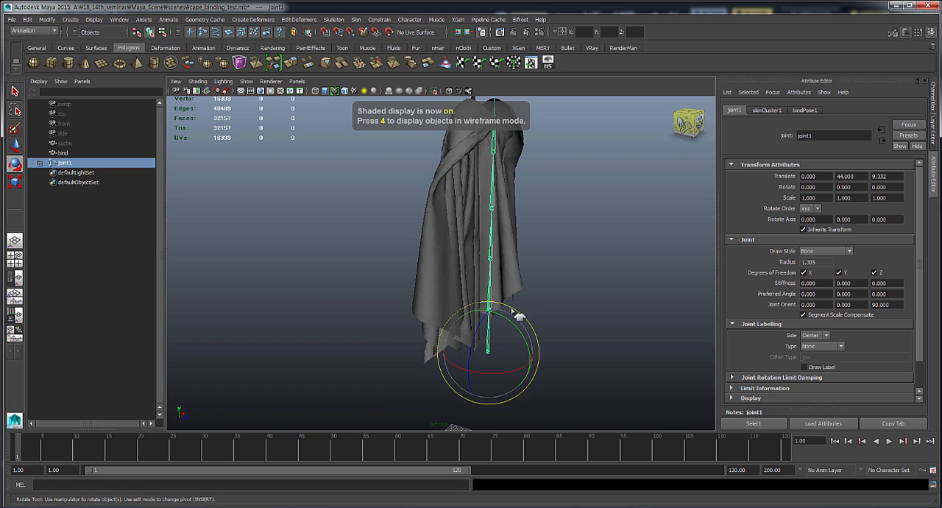
pyautogui.moveTo(507, 324)
pyautogui.mouseDown()
pyautogui.moveTo(522, 332)
pyautogui.moveTo(511, 323)
pyautogui.mouseUp()
pyautogui.hotkey('ctrl', 'z')
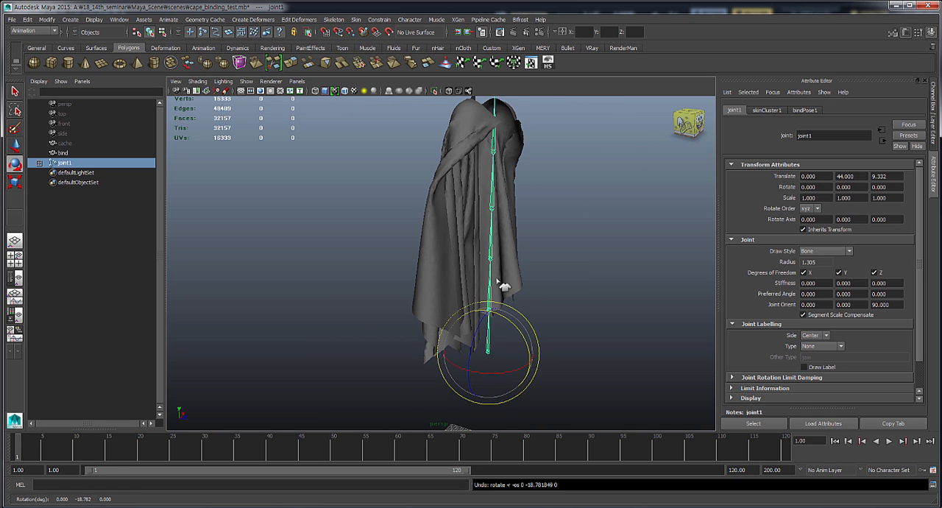
pyautogui.click(493, 253)
pyautogui.moveTo(524, 234); pyautogui.dragTo(525, 257)
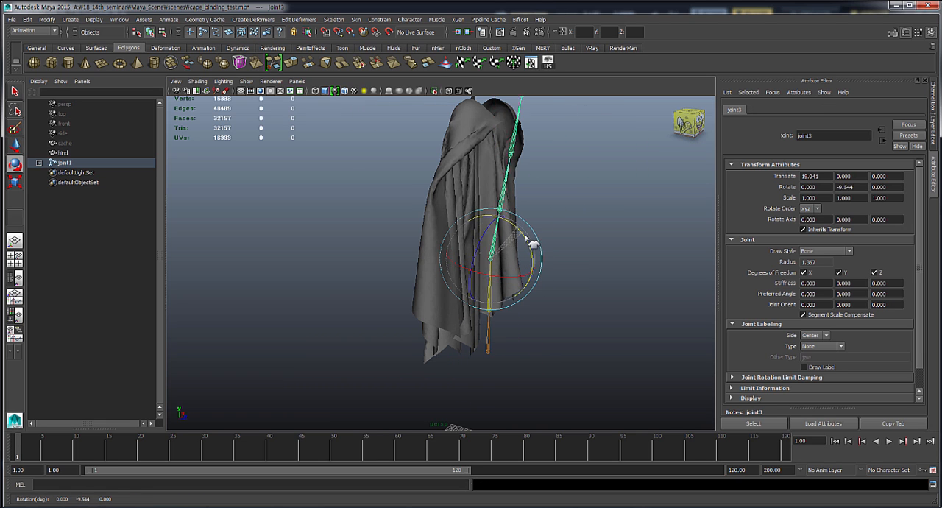
pyautogui.hotkey('ctrl', 'z')
# - Reselect joint1 at the lower end of the chain and activate the Move tool
pyautogui.click(489, 353)
pyautogui.keyDown('alt'); pyautogui.moveTo(538, 374); pyautogui.dragTo(519, 370); pyautogui.keyUp('alt')
pyautogui.press('w')
pyautogui.keyDown('alt'); pyautogui.moveTo(486, 267); pyautogui.dragTo(459, 277); pyautogui.keyUp('alt')
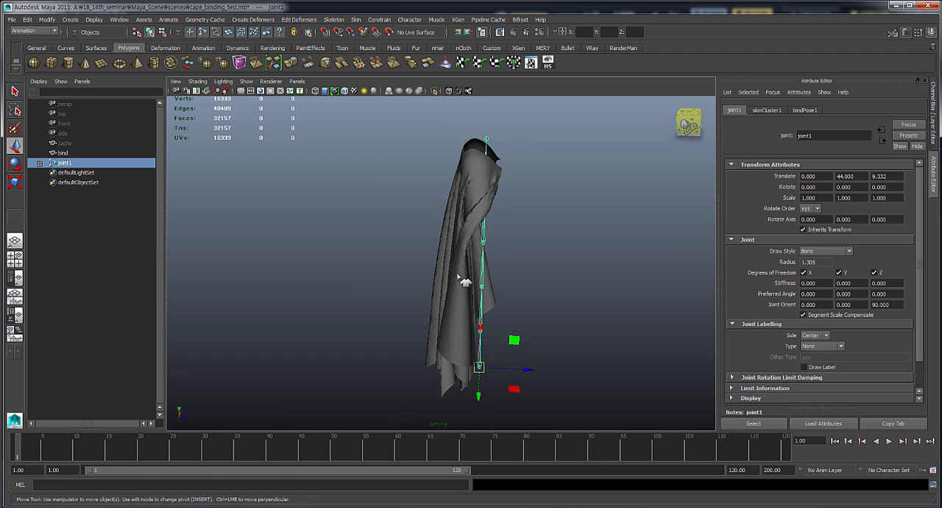
pyautogui.keyDown('alt'); pyautogui.moveTo(508, 243); pyautogui.dragTo(495, 239); pyautogui.keyUp('alt')
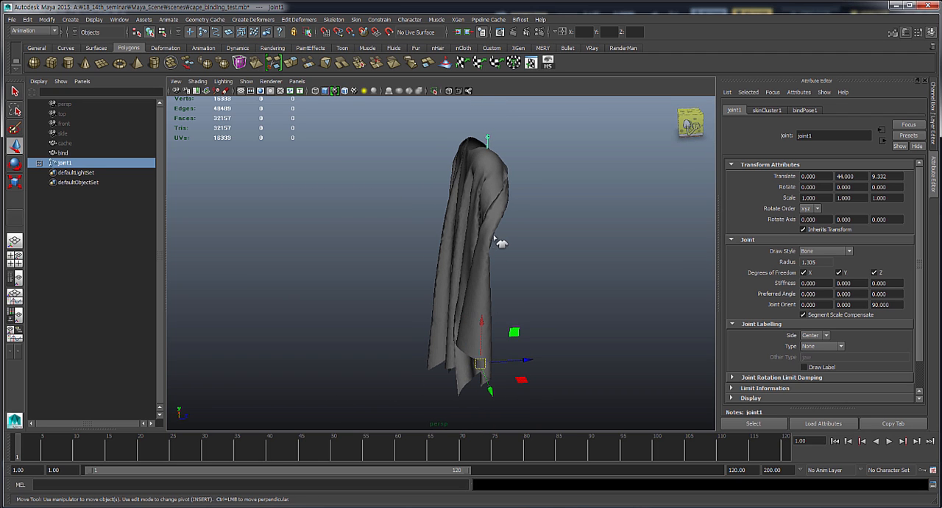
# - Select the hidden cache mesh and show it beside the moved bind mesh
pyautogui.click(82, 152)
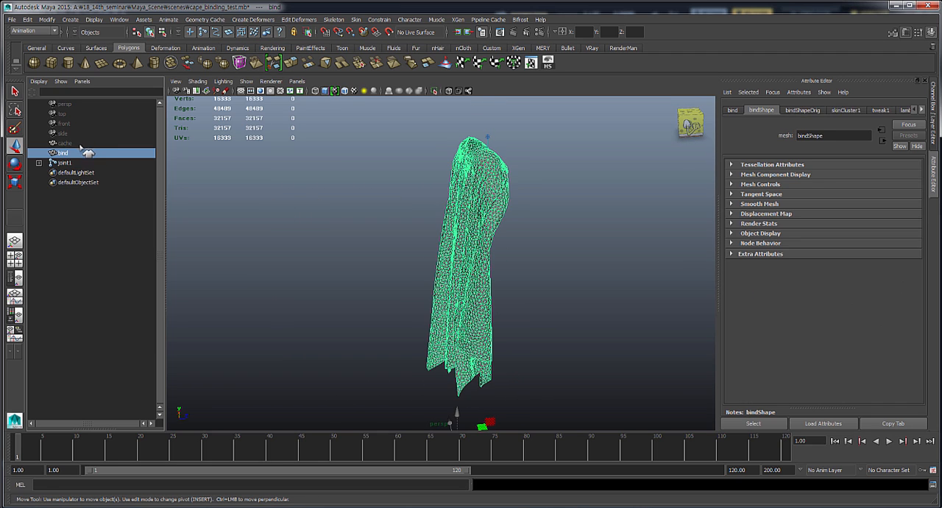
pyautogui.click(82, 143)
pyautogui.keyDown('alt'); pyautogui.moveTo(482, 280); pyautogui.dragTo(451, 269); pyautogui.keyUp('alt')
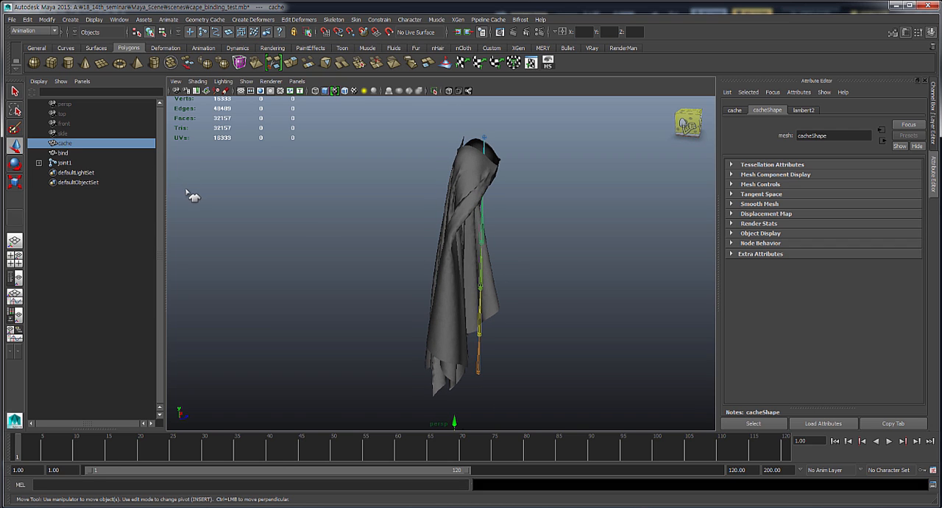
pyautogui.hotkey('shift', 'h')
pyautogui.keyDown('alt'); pyautogui.moveTo(372, 293); pyautogui.dragTo(399, 284); pyautogui.keyUp('alt')
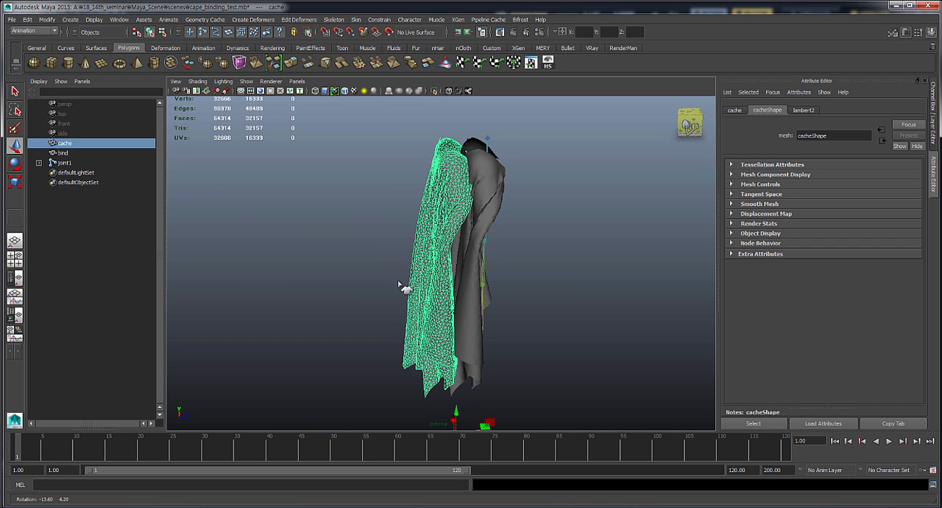
pyautogui.moveTo(508, 355)
pyautogui.keyDown('alt'); pyautogui.mouseDown()
pyautogui.moveTo(488, 343)
pyautogui.moveTo(495, 346)
pyautogui.mouseUp(); pyautogui.keyUp('alt')
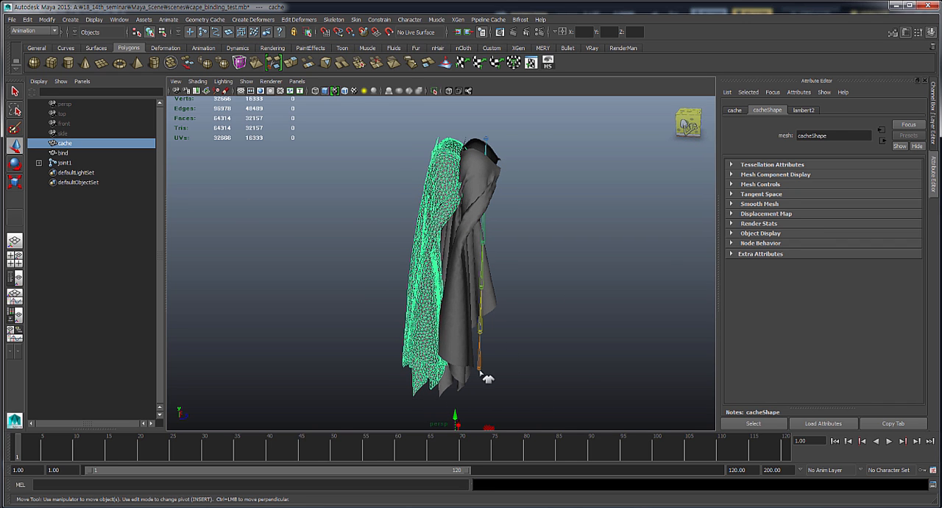
# - Reselect joint1, and undo the showing of the cache mesh and joint1's Z-axis move
pyautogui.click(485, 374)
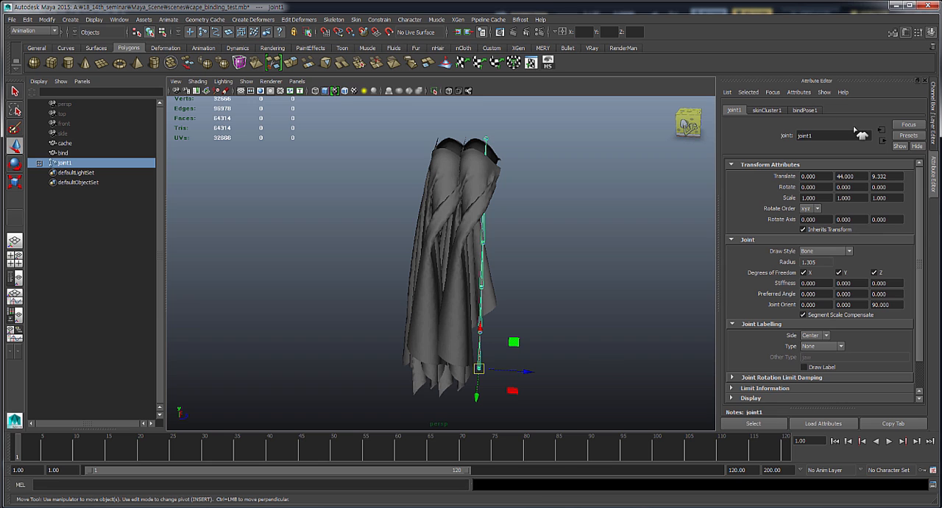
pyautogui.doubleClick(863, 176)
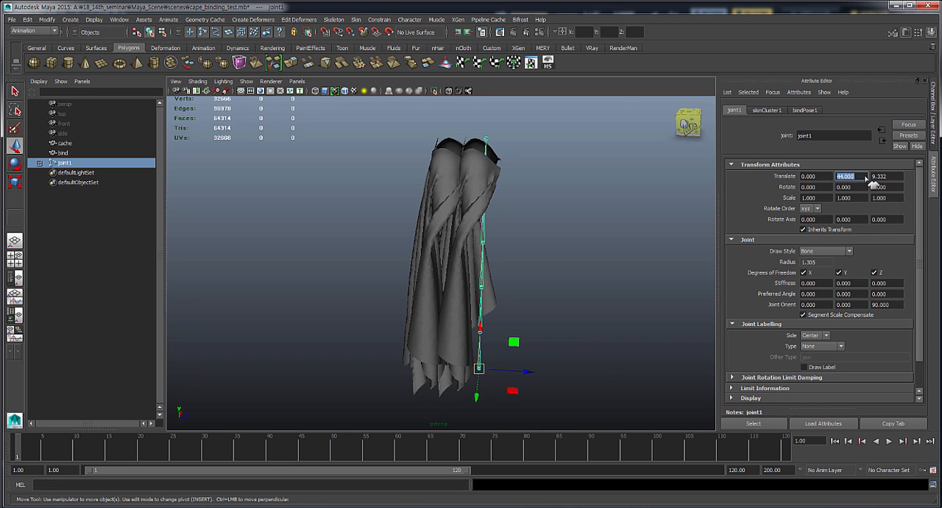
pyautogui.click(614, 94)
pyautogui.hotkey('ctrl', 'z')
pyautogui.hotkey('ctrl', 'z')
pyautogui.hotkey('ctrl', 'z')
pyautogui.hotkey('ctrl', 'z')
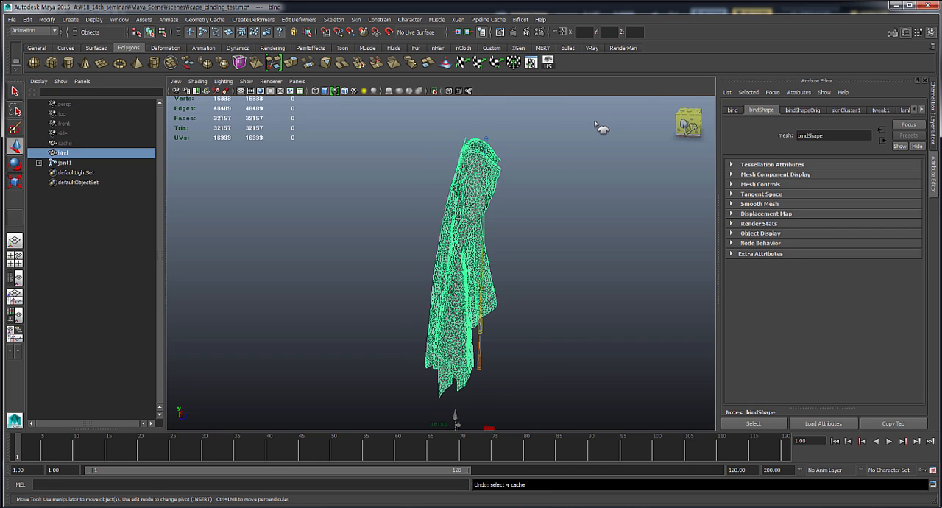
pyautogui.hotkey('ctrl', 'z')
pyautogui.hotkey('ctrl', 'z')
pyautogui.hotkey('ctrl', 'z')
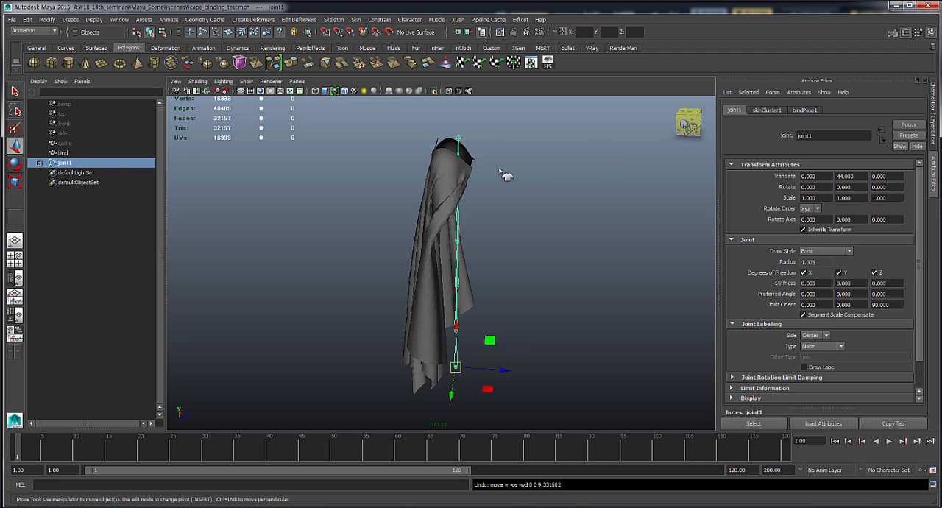
# - Select the hidden cache mesh and show it again
pyautogui.click(98, 144)
pyautogui.hotkey('shift', 'h')
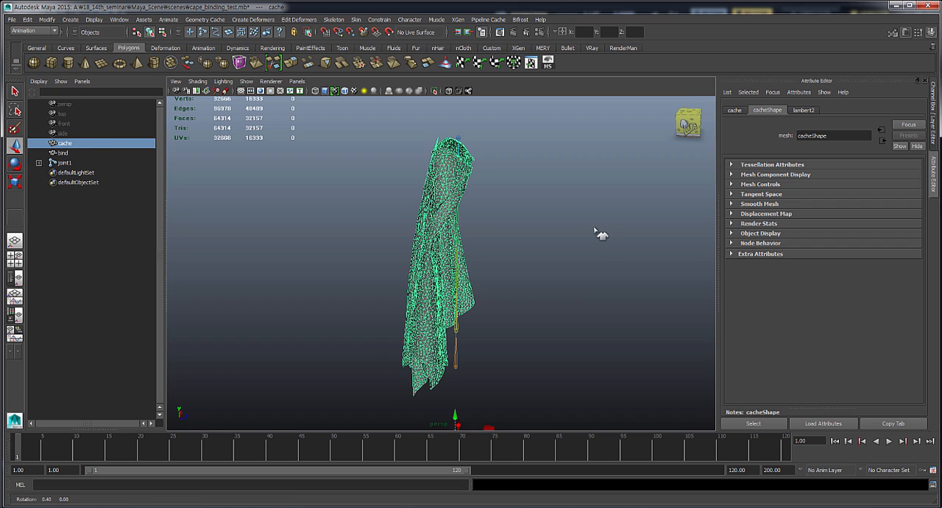
pyautogui.keyDown('alt'); pyautogui.moveTo(599, 231); pyautogui.dragTo(587, 232); pyautogui.keyUp('alt')
# - Import the cape_blend.xml geometry cache from the project's scenes folder onto the cache mesh
pyautogui.click(254, 19)
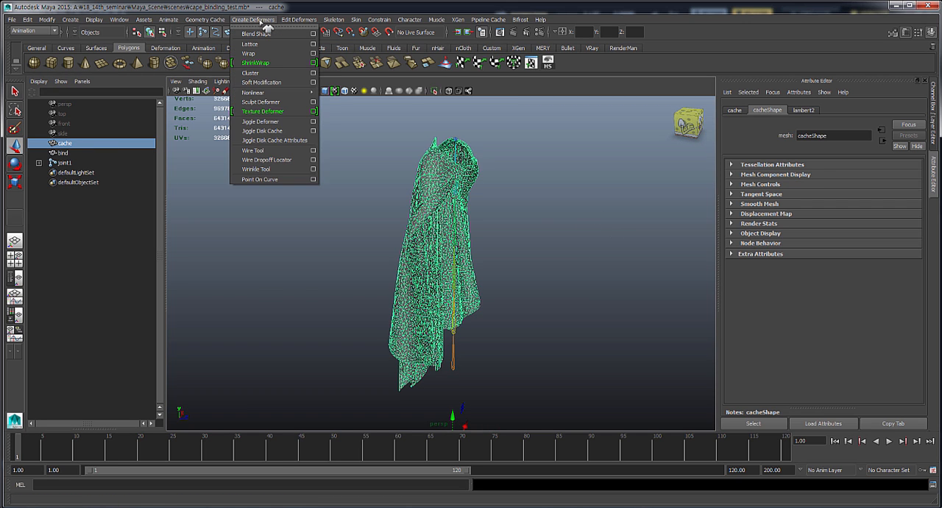
pyautogui.moveTo(204, 19)
pyautogui.click(213, 43)
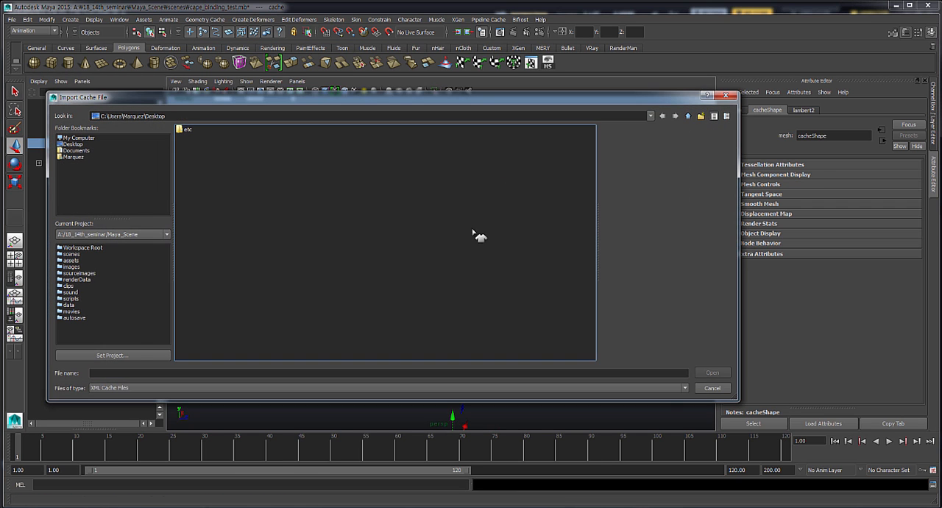
pyautogui.click(71, 254)
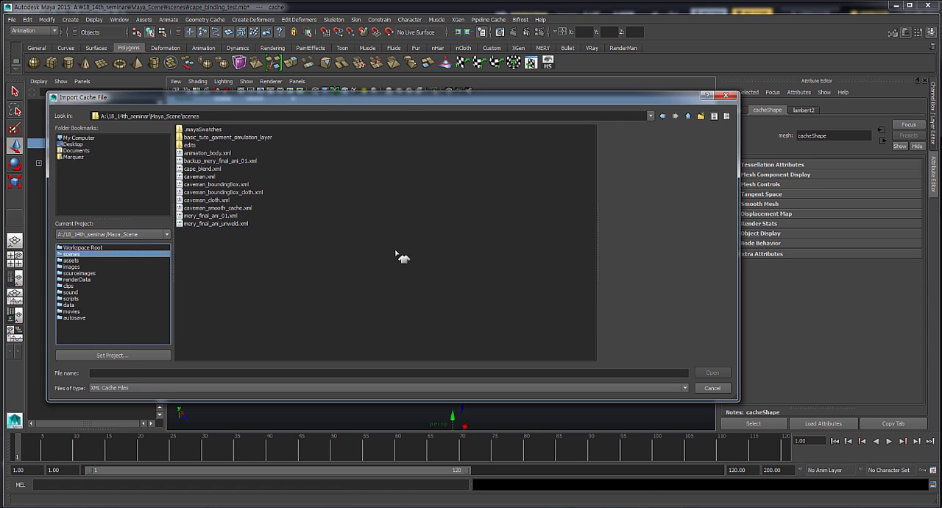
pyautogui.click(210, 169)
pyautogui.click(713, 372)
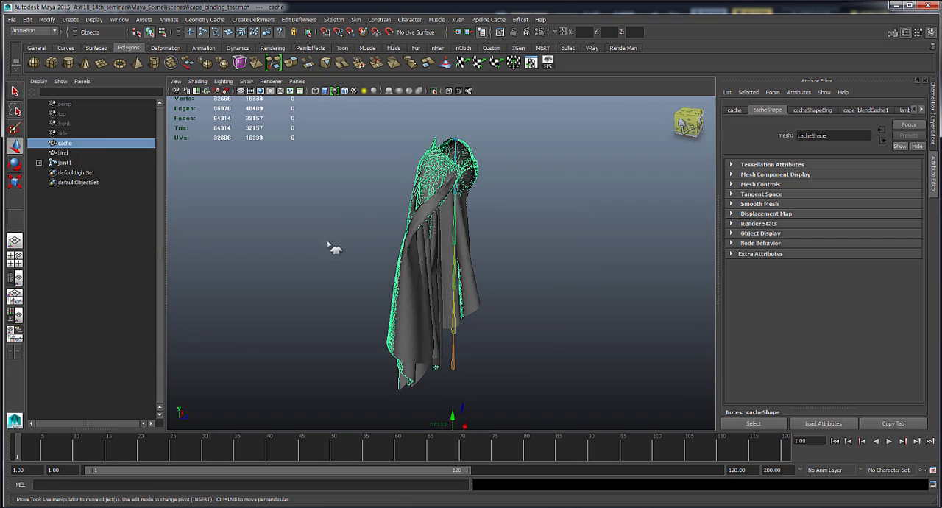
# - Set the animation and playback range start to frame 0
pyautogui.keyDown('alt'); pyautogui.moveTo(328, 243); pyautogui.dragTo(316, 271); pyautogui.keyUp('alt')
pyautogui.click(59, 470)
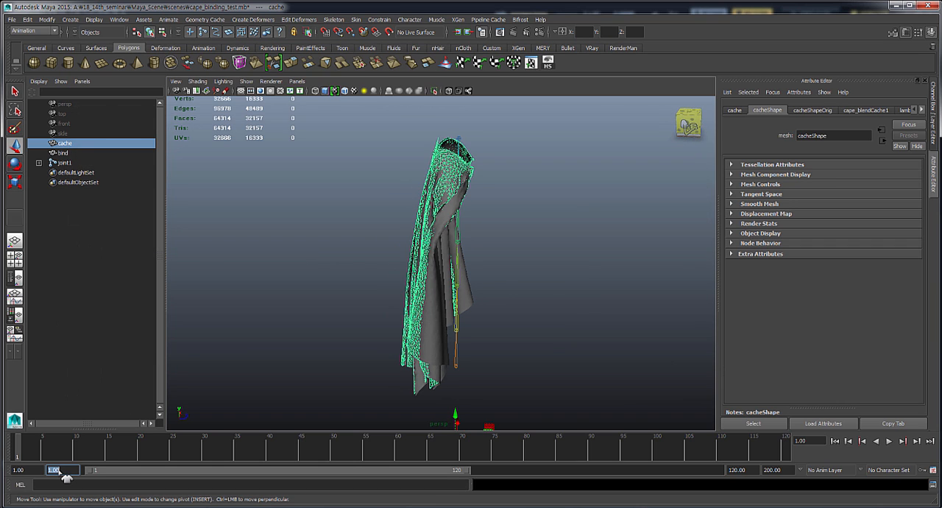
pyautogui.write('-')
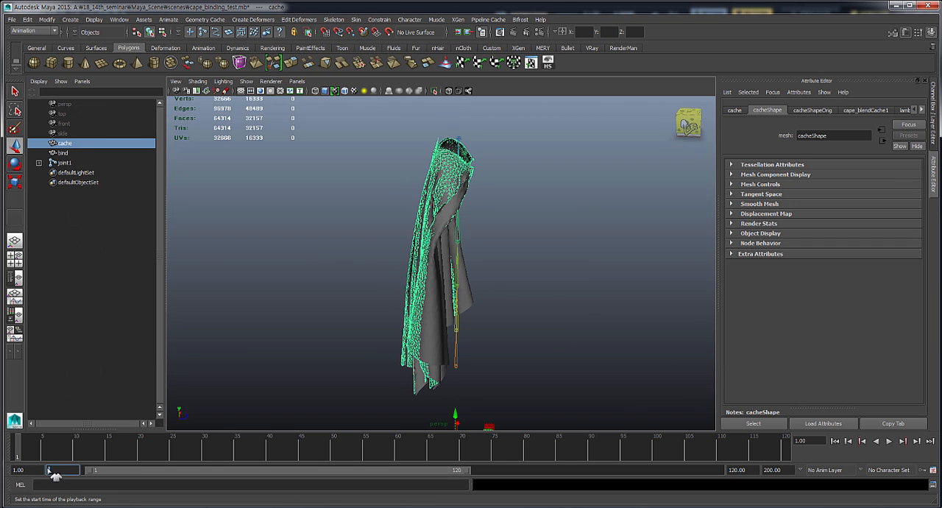
pyautogui.doubleClick(28, 469)
pyautogui.write('0')
# - Scrub and play the imported cape cache from frame 0, stopping at frame 9, to compare it with the bind mesh
pyautogui.click(14, 455)
pyautogui.hotkey('alt', 'v')
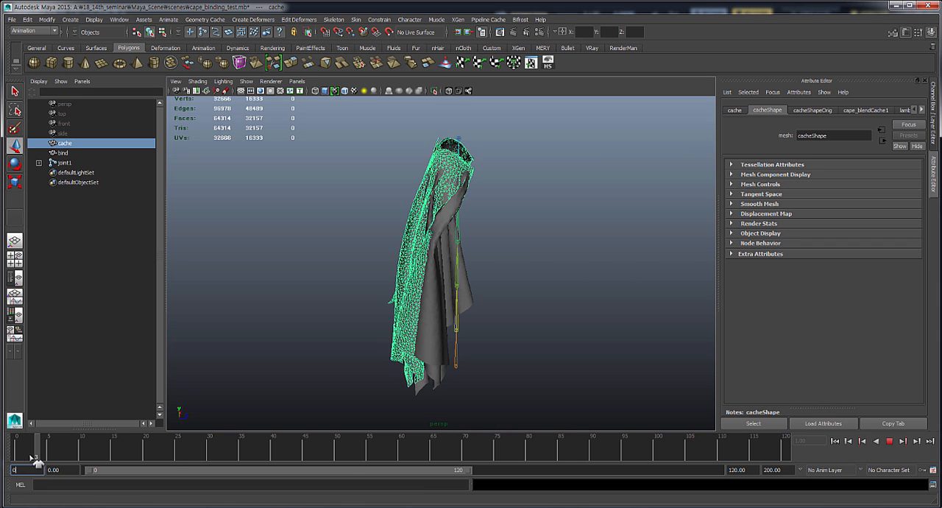
pyautogui.moveTo(33, 458); pyautogui.dragTo(15, 458)
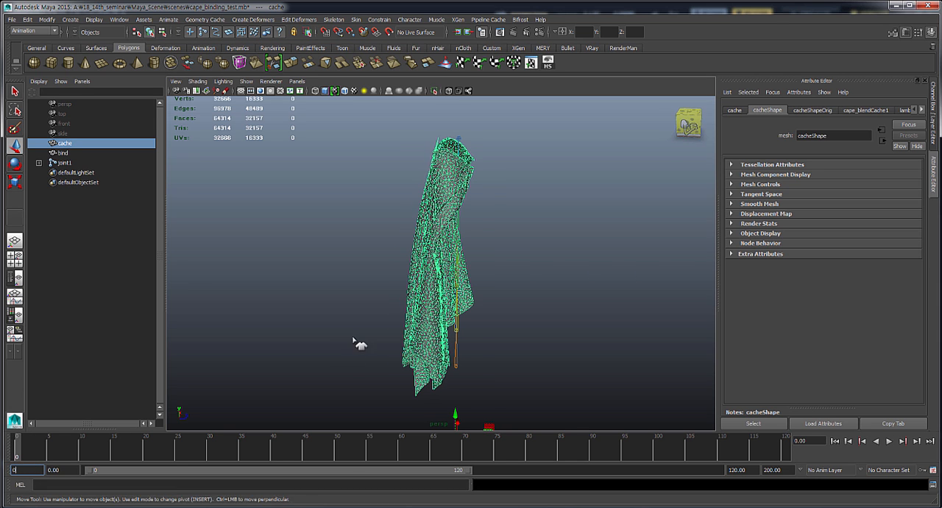
pyautogui.keyDown('alt'); pyautogui.moveTo(355, 338); pyautogui.dragTo(84, 437); pyautogui.keyUp('alt')
pyautogui.moveTo(50, 455); pyautogui.dragTo(9, 446)
pyautogui.keyDown('alt'); pyautogui.moveTo(257, 298); pyautogui.dragTo(354, 287); pyautogui.keyUp('alt')
pyautogui.keyDown('alt'); pyautogui.moveTo(351, 258); pyautogui.dragTo(412, 299, button='right'); pyautogui.keyUp('alt')
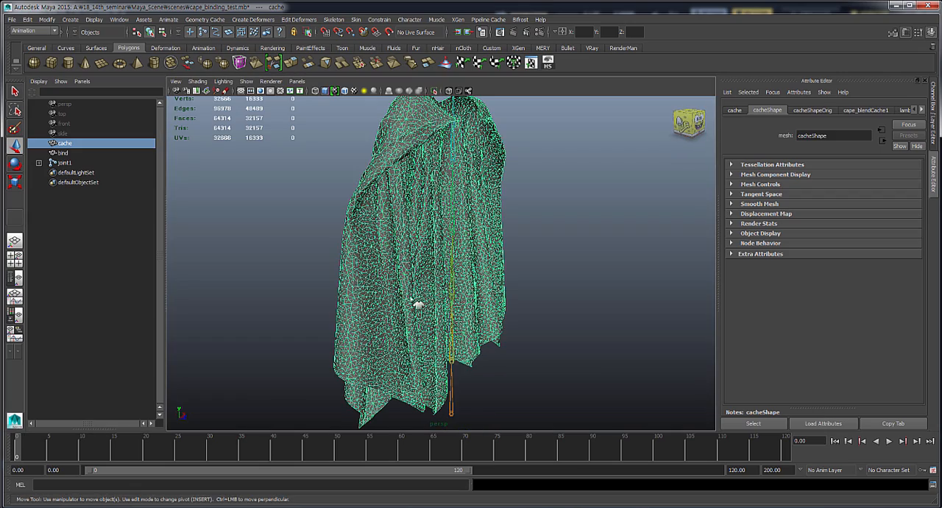
pyautogui.keyDown('alt'); pyautogui.moveTo(407, 286); pyautogui.dragTo(411, 346); pyautogui.keyUp('alt')
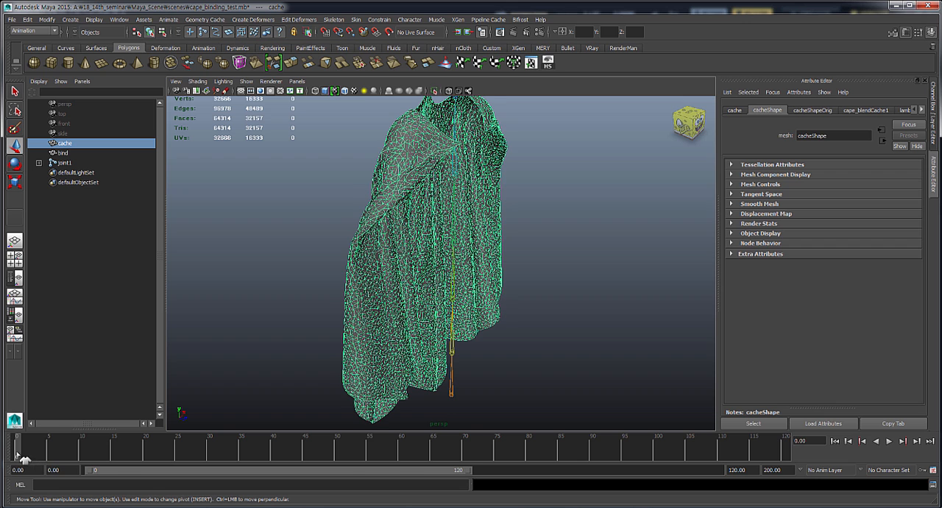
pyautogui.hotkey('alt', 'v')
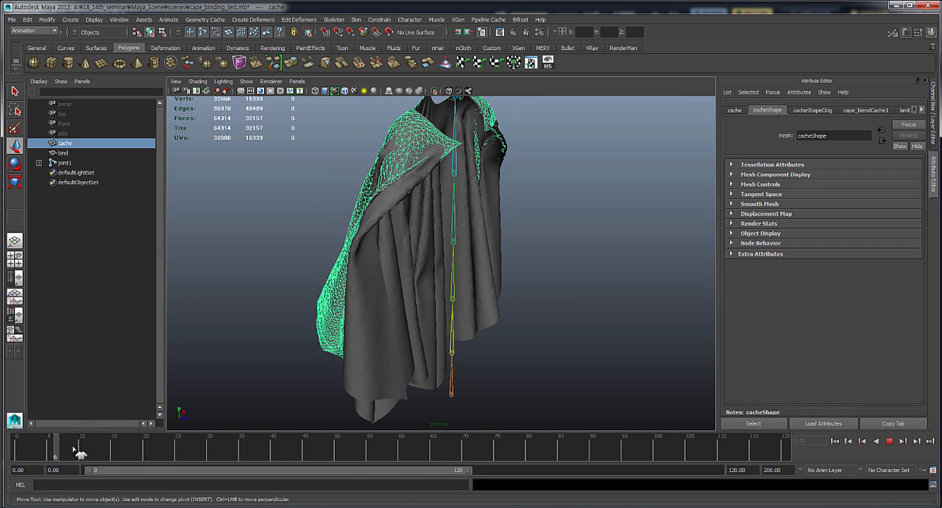
pyautogui.hotkey('alt', 'v')
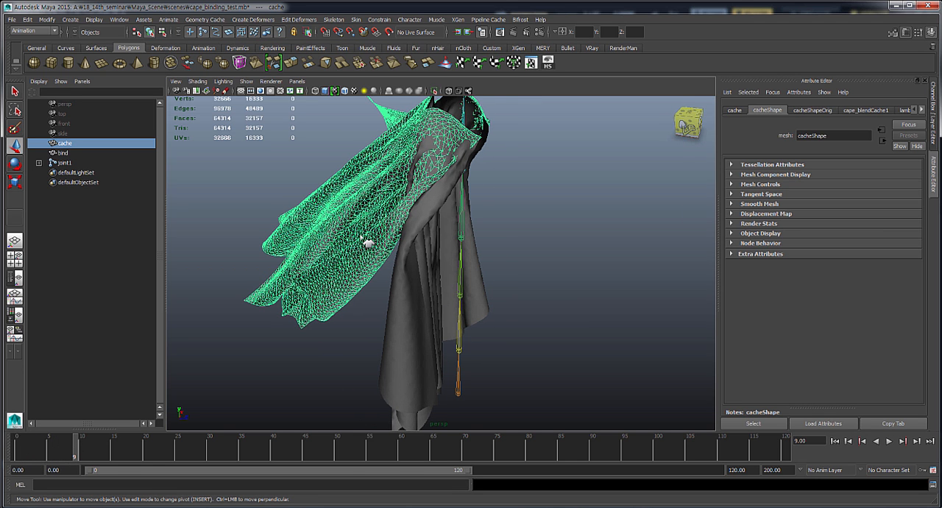
# - Select the cache mesh and add the bind mesh, and create a Blend Shape between them with World origin
pyautogui.click(420, 292)
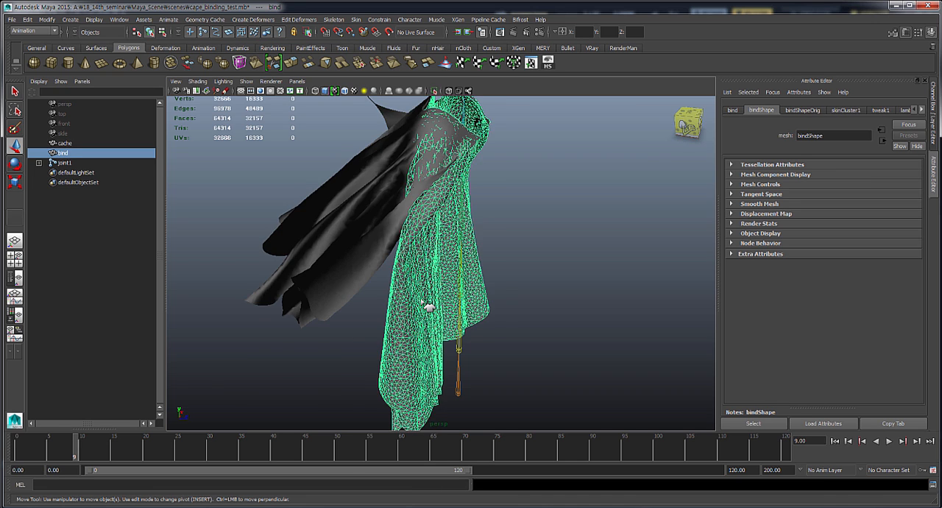
pyautogui.keyDown('alt'); pyautogui.moveTo(429, 307); pyautogui.dragTo(419, 301); pyautogui.keyUp('alt')
pyautogui.click(101, 144)
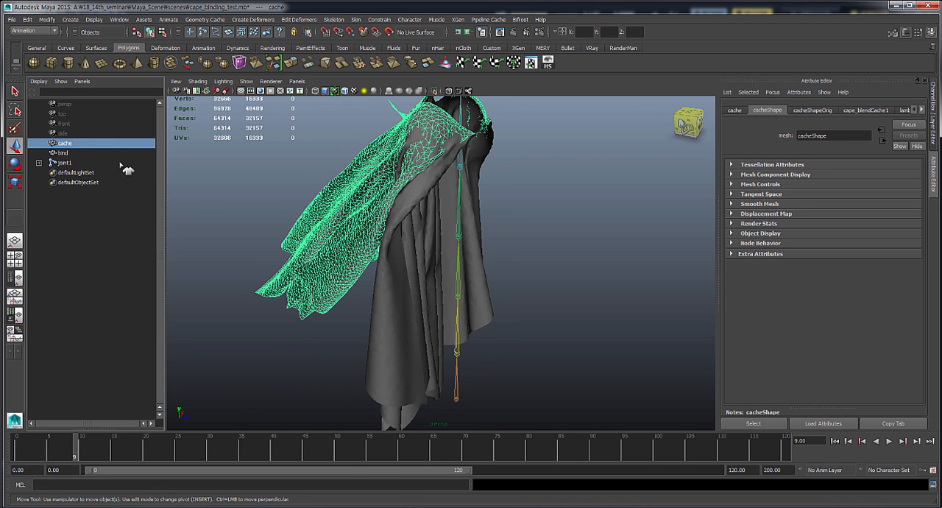
pyautogui.keyDown('ctrl'); pyautogui.click(74, 153); pyautogui.keyUp('ctrl')
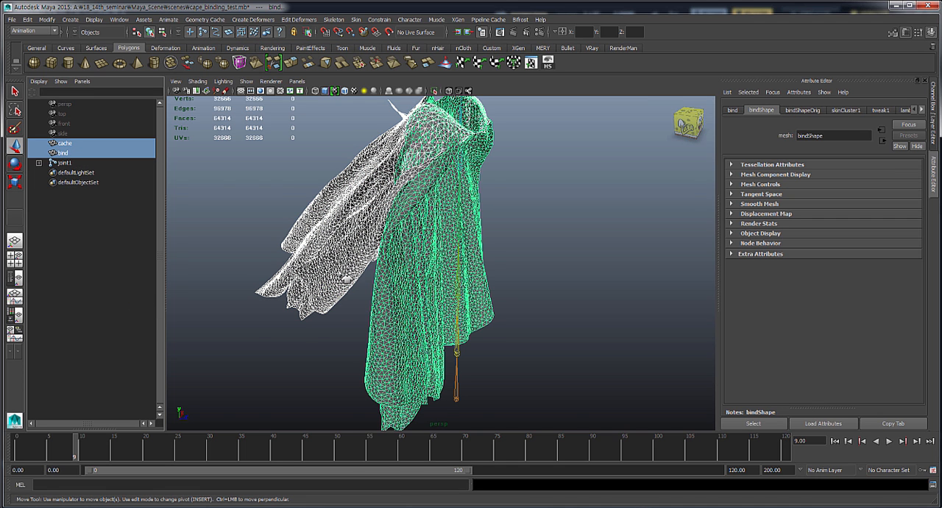
pyautogui.keyDown('alt'); pyautogui.moveTo(346, 280); pyautogui.dragTo(287, 251); pyautogui.keyUp('alt')
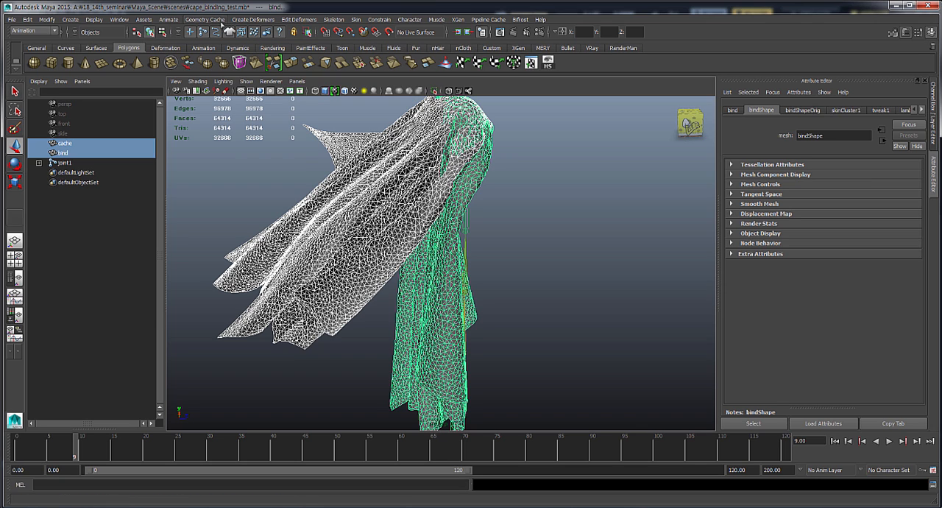
pyautogui.click(250, 20)
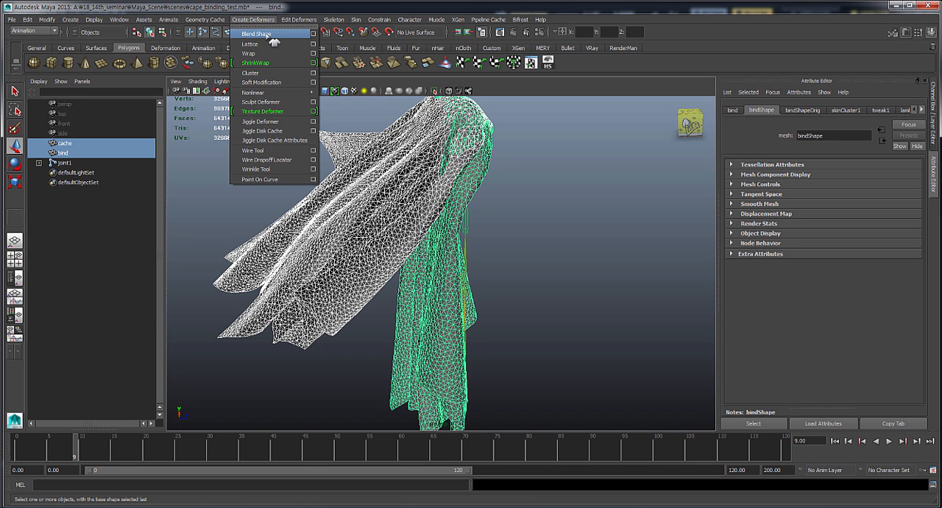
pyautogui.click(313, 34)
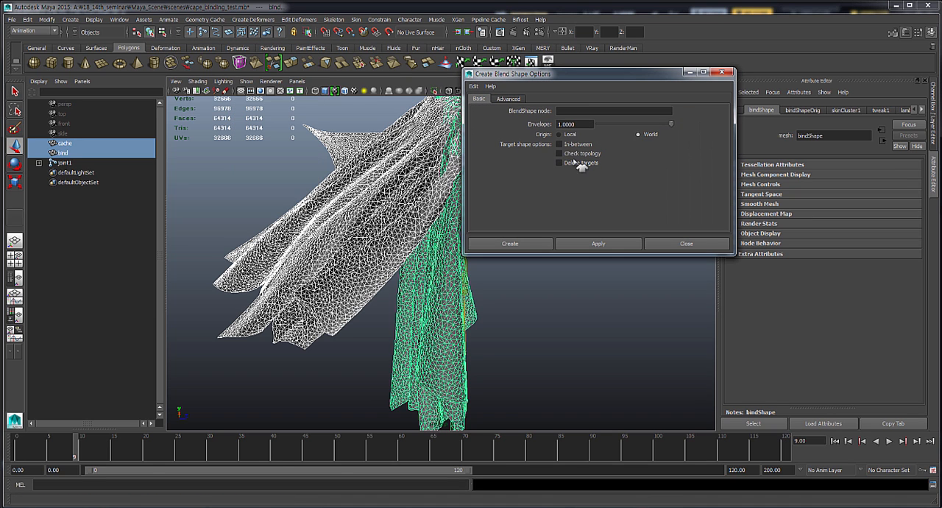
pyautogui.click(616, 244)
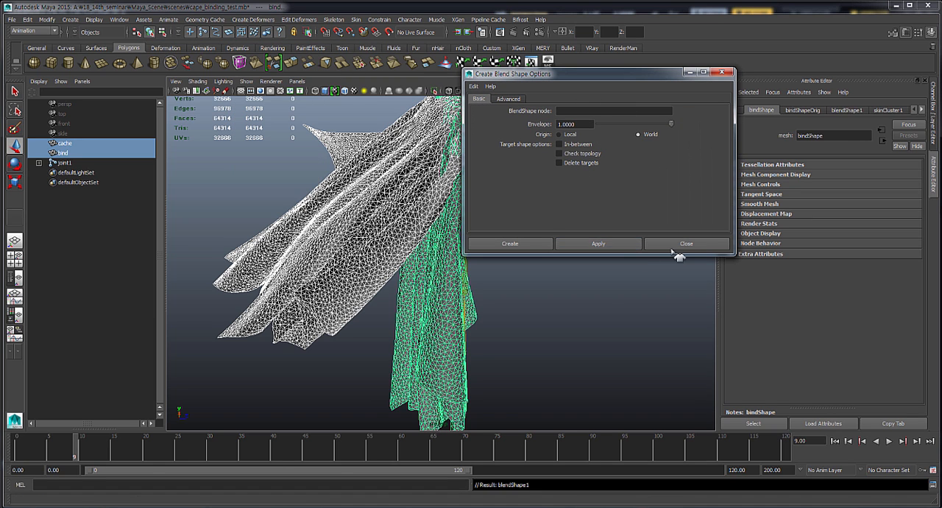
pyautogui.click(678, 245)
# - Scrub to frame 12 and inspect the cape_blendCache1 cache file attributes on the cache mesh
pyautogui.moveTo(82, 457)
pyautogui.mouseDown()
pyautogui.moveTo(59, 456)
pyautogui.moveTo(94, 457)
pyautogui.mouseUp()
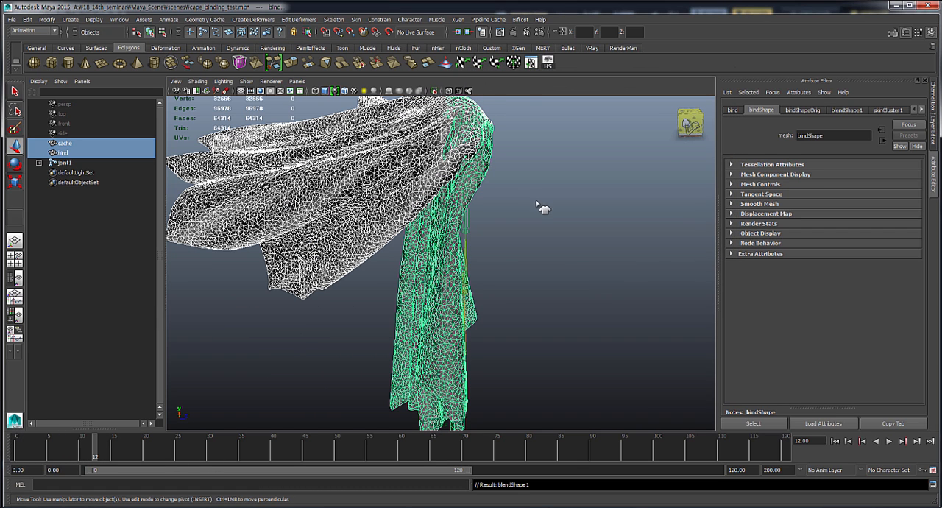
pyautogui.click(330, 225)
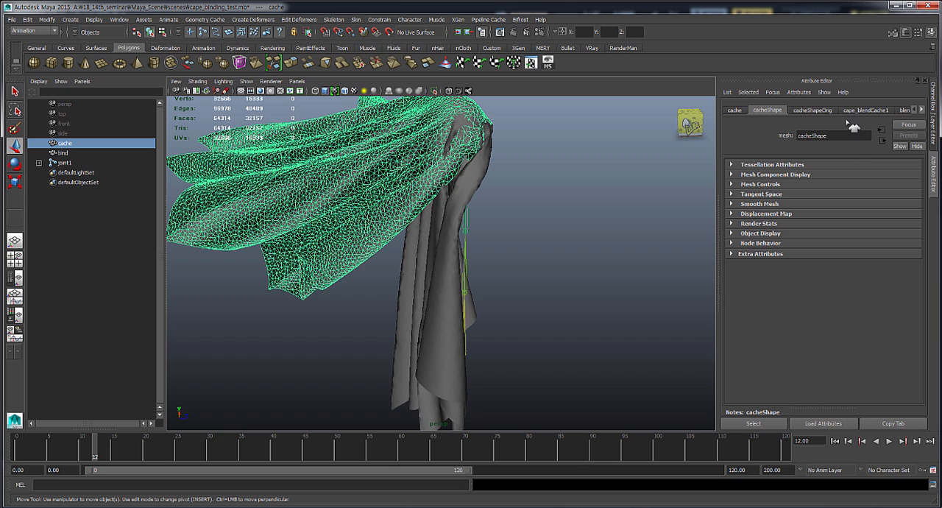
pyautogui.click(868, 115)
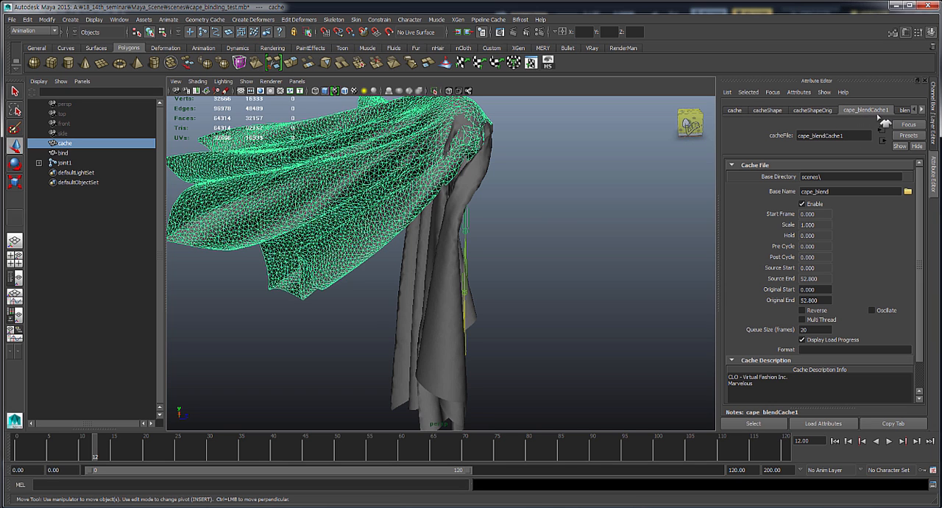
# - Expand blendShape1 on the bind mesh and raise its cache target weight to 0.3
pyautogui.click(429, 288)
pyautogui.click(937, 138)
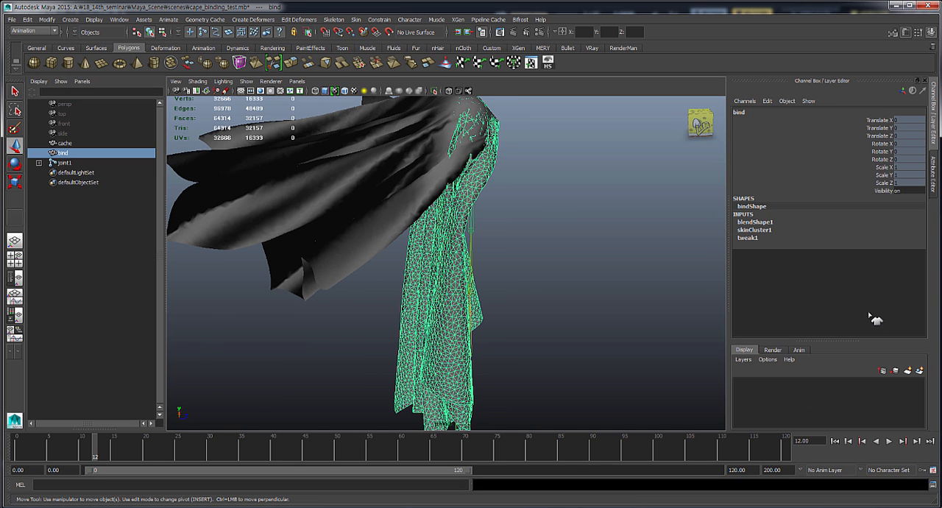
pyautogui.click(761, 237)
pyautogui.click(759, 230)
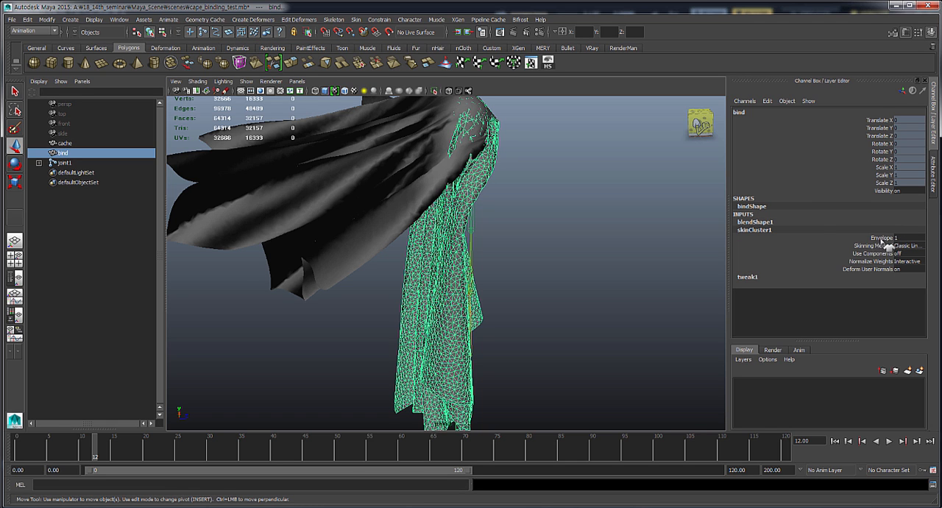
pyautogui.click(784, 221)
pyautogui.click(895, 239)
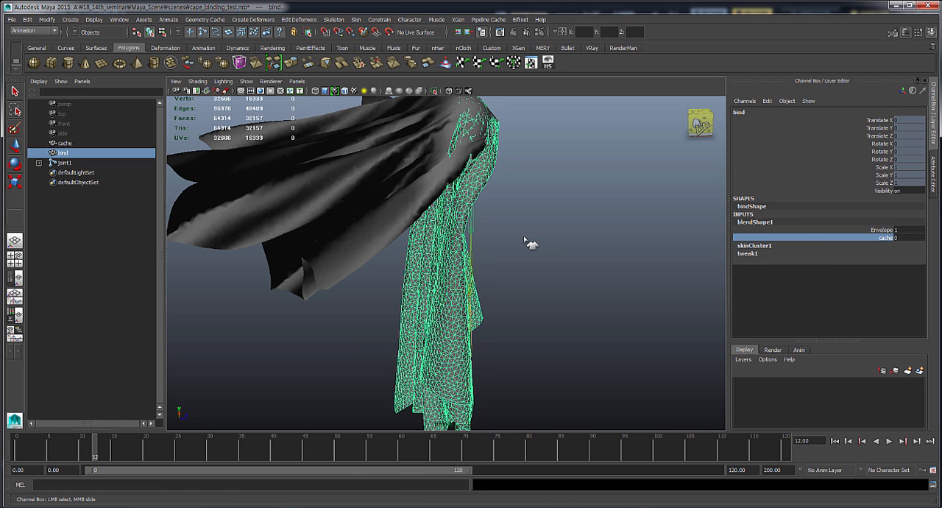
pyautogui.moveTo(533, 243)
pyautogui.mouseDown(button='middle')
pyautogui.moveTo(543, 240)
pyautogui.moveTo(532, 241)
pyautogui.mouseUp(button='middle')
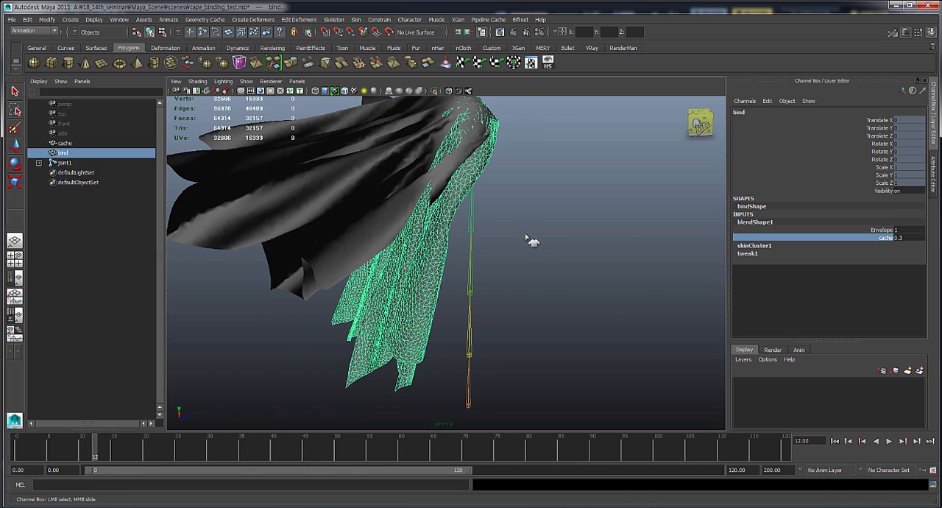
# - Return to frame 0, raise the bind mesh's blendShape1 cache weight until it matches the cache mesh, and scrub to frame 8
pyautogui.moveTo(98, 468); pyautogui.dragTo(16, 456)
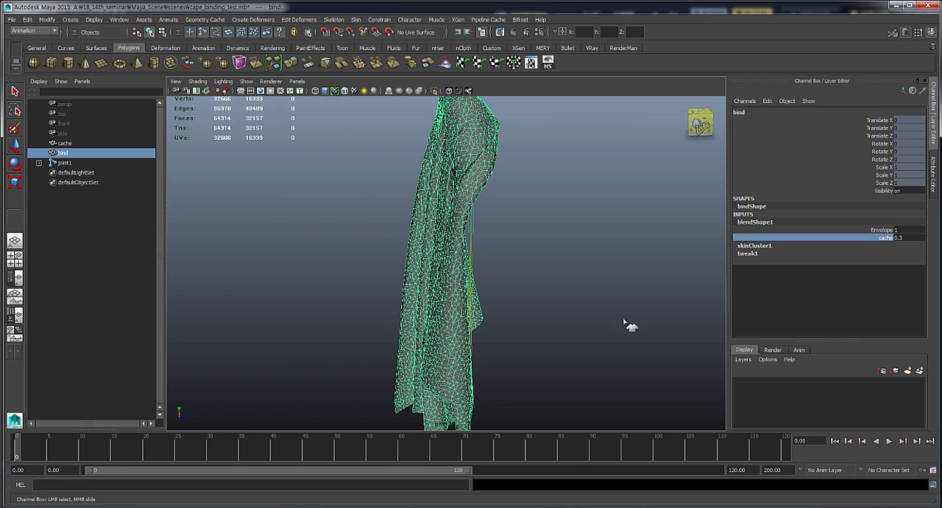
pyautogui.moveTo(588, 263); pyautogui.dragTo(652, 262, button='middle')
pyautogui.moveTo(20, 447); pyautogui.dragTo(70, 447)
pyautogui.keyDown('alt'); pyautogui.moveTo(454, 305); pyautogui.dragTo(417, 309, button='right'); pyautogui.keyUp('alt')
# - Select joint1 and move it to about 19.6 on Translate Z to test whether the bind cape follows
pyautogui.click(479, 394)
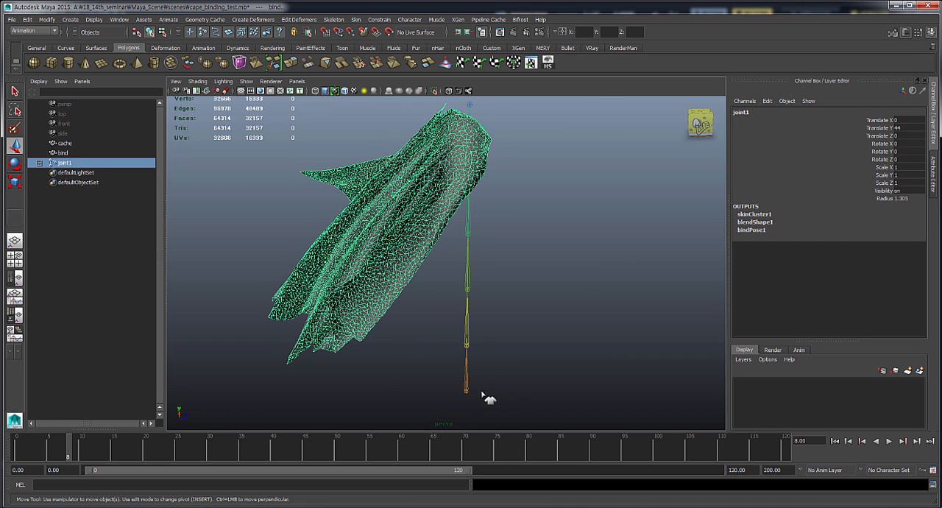
pyautogui.press('w')
pyautogui.moveTo(515, 393); pyautogui.dragTo(589, 398)
pyautogui.moveTo(583, 393); pyautogui.dragTo(558, 383, button='middle')
# - Open the list of input operations for the bind mesh and reorder Skin Cluster above Blend Shape
pyautogui.click(116, 153)
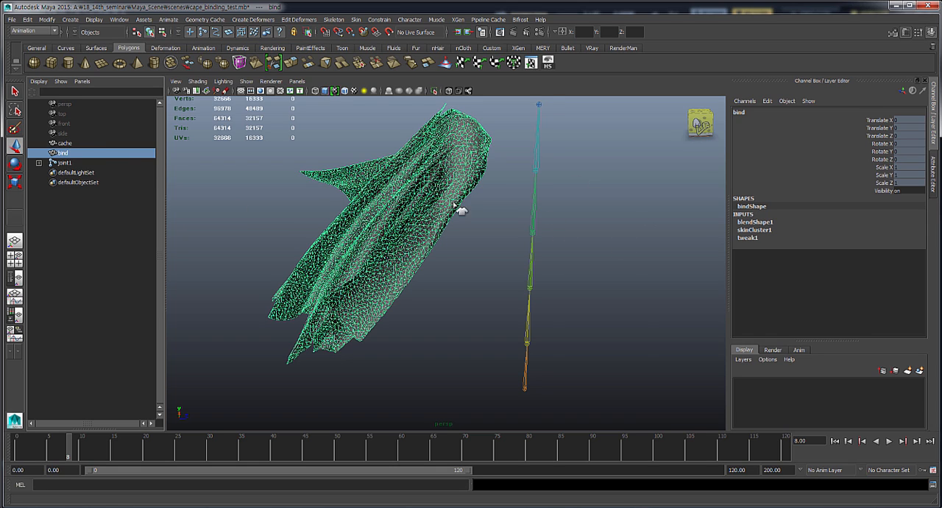
pyautogui.keyDown('alt'); pyautogui.moveTo(444, 207); pyautogui.dragTo(567, 261); pyautogui.keyUp('alt')
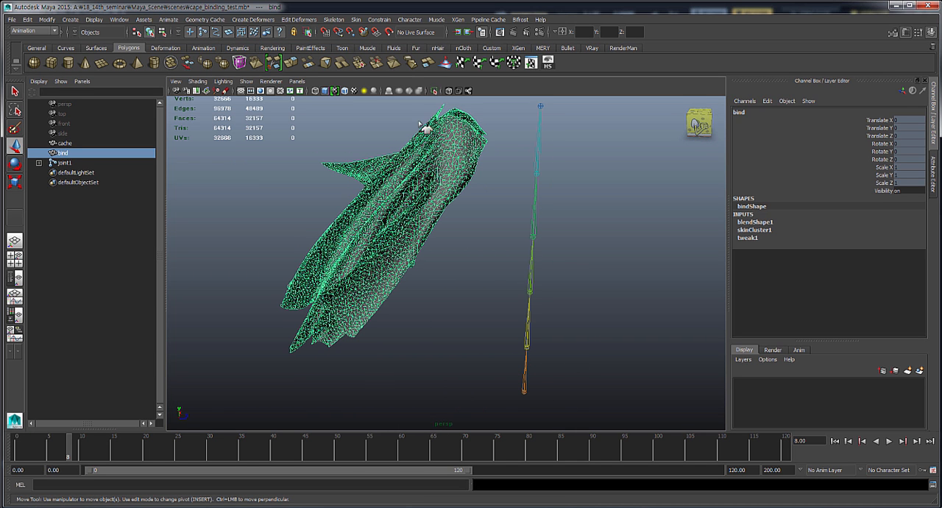
pyautogui.click(467, 34)
pyautogui.click(499, 96)
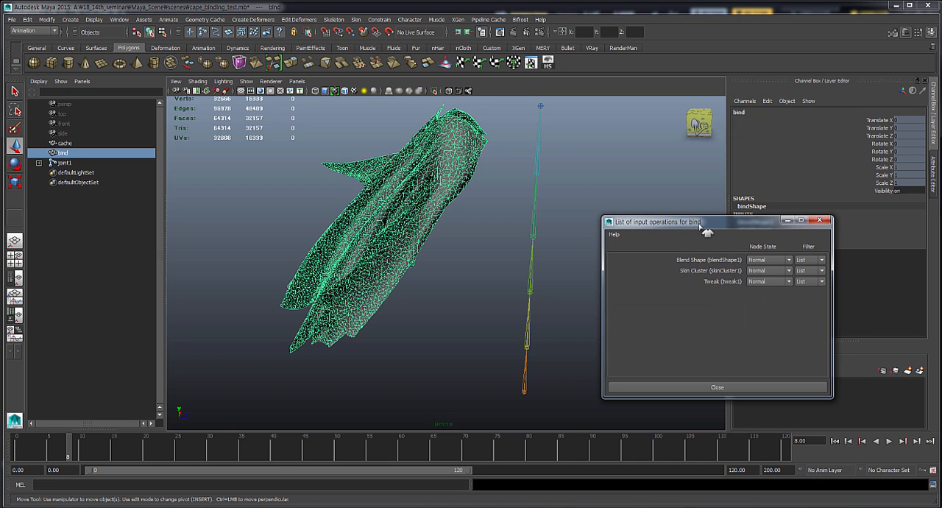
pyautogui.moveTo(700, 223); pyautogui.dragTo(636, 128)
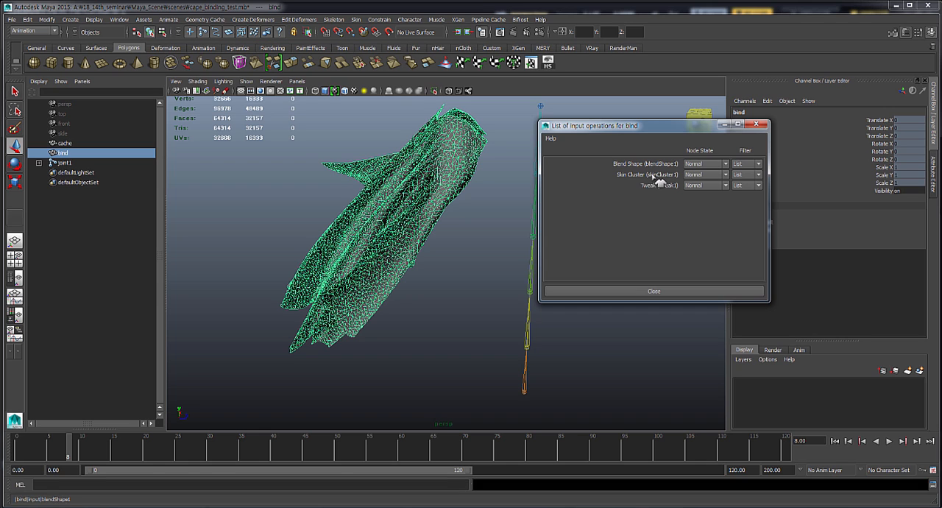
pyautogui.moveTo(655, 177)
pyautogui.mouseDown(button='middle')
pyautogui.moveTo(656, 168)
pyautogui.moveTo(665, 178)
pyautogui.mouseUp(button='middle')
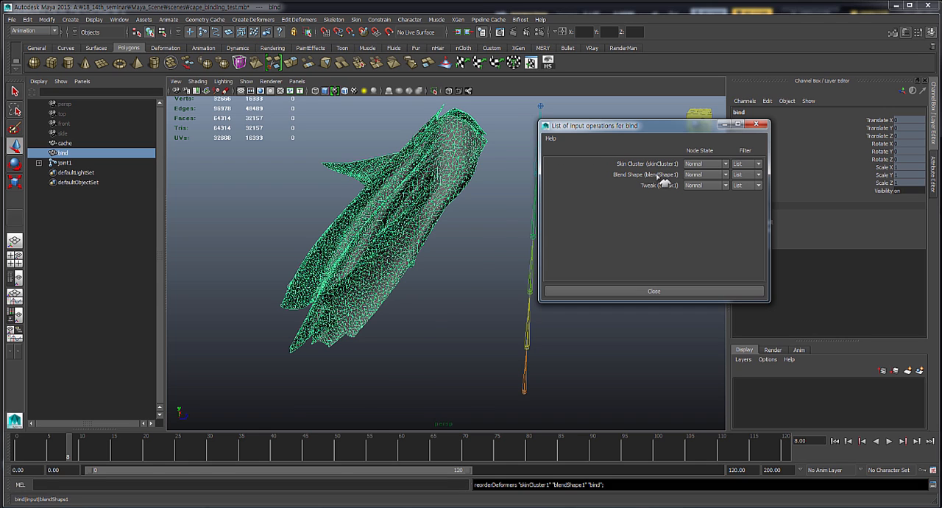
pyautogui.click(756, 124)
# - Move joint1 farther from the cache mesh, to about 32.3 on Translate Z
pyautogui.click(525, 394)
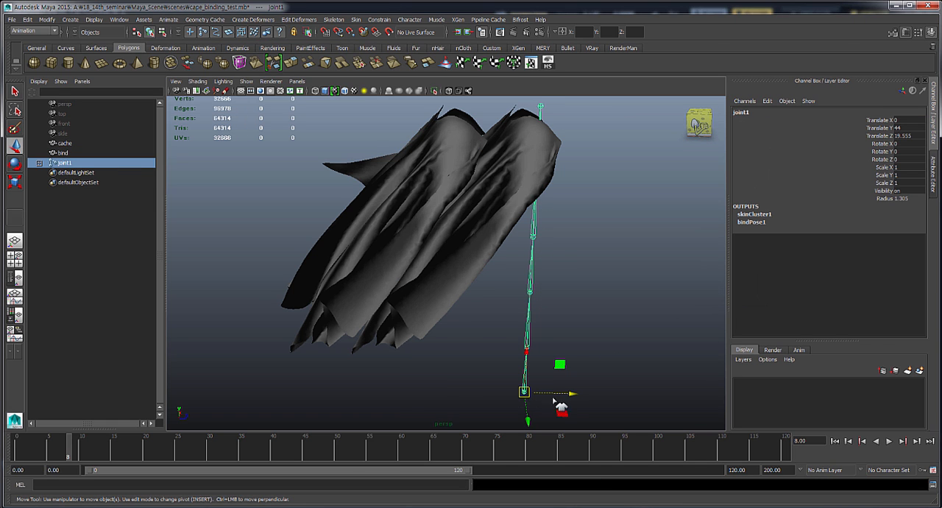
pyautogui.moveTo(576, 401); pyautogui.dragTo(592, 379)
pyautogui.moveTo(566, 171)
pyautogui.keyDown('alt'); pyautogui.mouseDown()
pyautogui.moveTo(560, 200)
pyautogui.moveTo(571, 159)
pyautogui.mouseUp(); pyautogui.keyUp('alt')
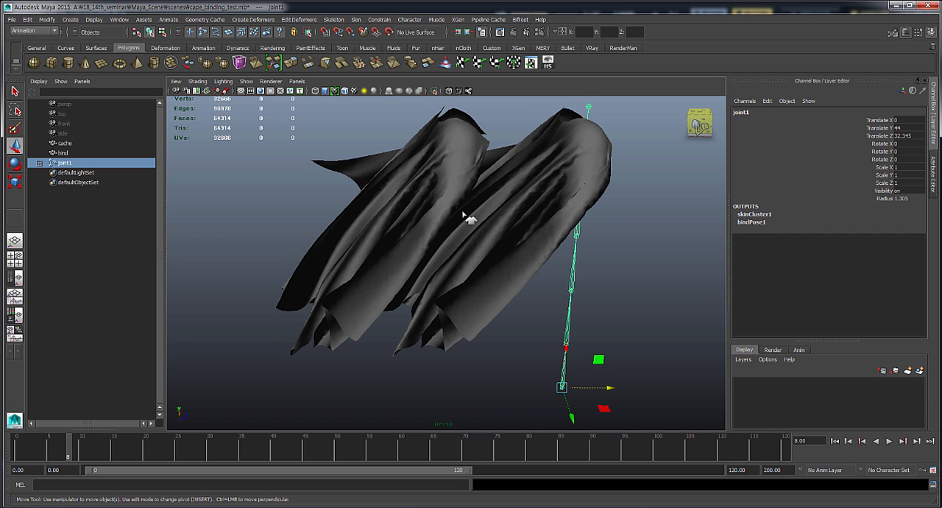
pyautogui.keyDown('alt'); pyautogui.moveTo(498, 270); pyautogui.dragTo(458, 257); pyautogui.keyUp('alt')
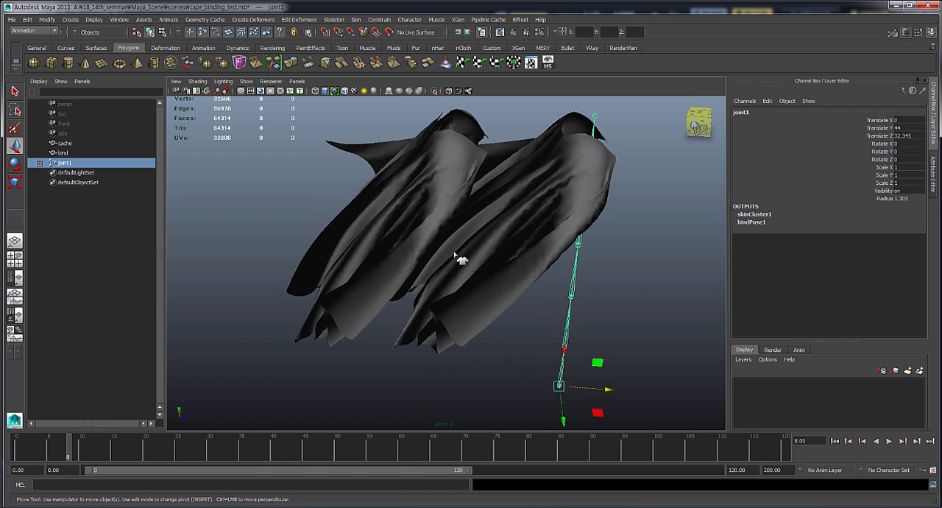
# - Select the cache mesh and scrub to frame 13 to compare its motion with the bind cape
pyautogui.click(65, 152)
pyautogui.click(64, 142)
pyautogui.keyDown('alt'); pyautogui.moveTo(481, 185); pyautogui.dragTo(482, 191); pyautogui.keyUp('alt')
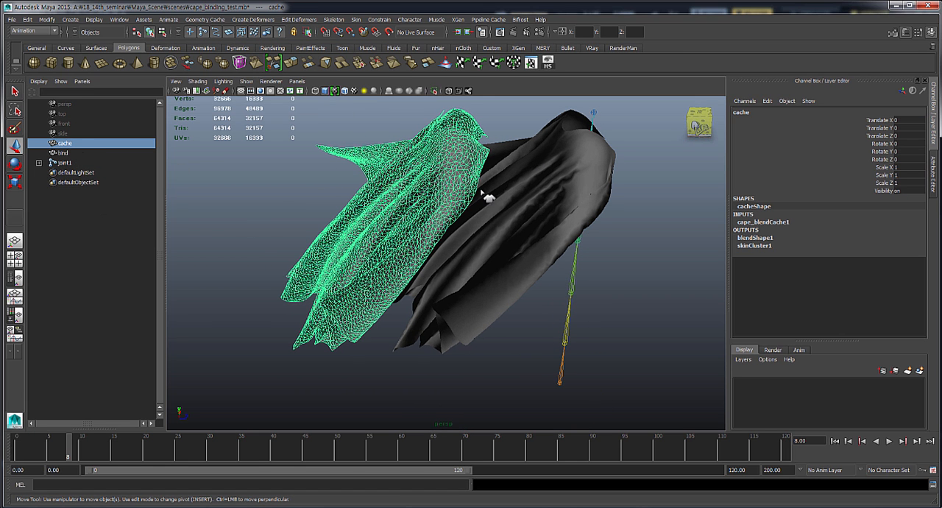
pyautogui.moveTo(42, 456); pyautogui.dragTo(107, 458)
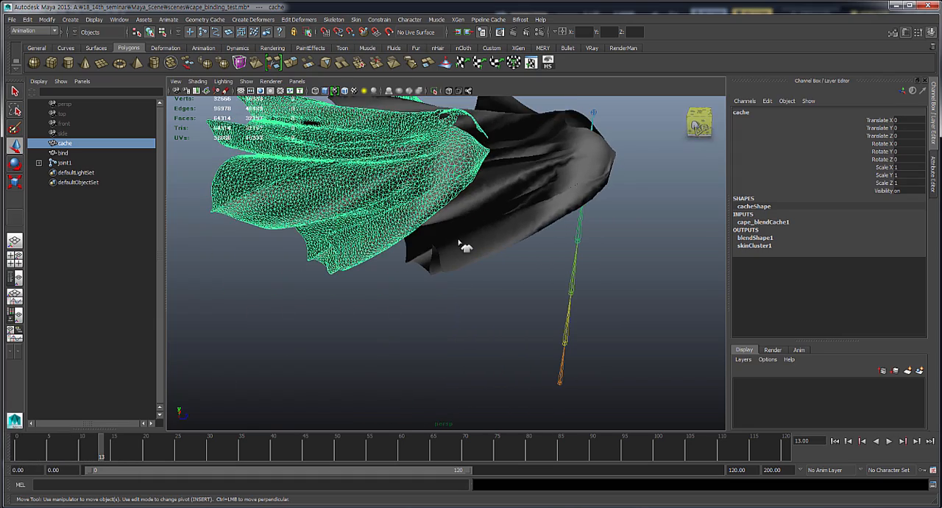
# - Select the bind mesh and examine its neckline and shoulder area around the joint from several angles
pyautogui.keyDown('alt'); pyautogui.moveTo(491, 233); pyautogui.dragTo(528, 257); pyautogui.keyUp('alt')
pyautogui.click(579, 166)
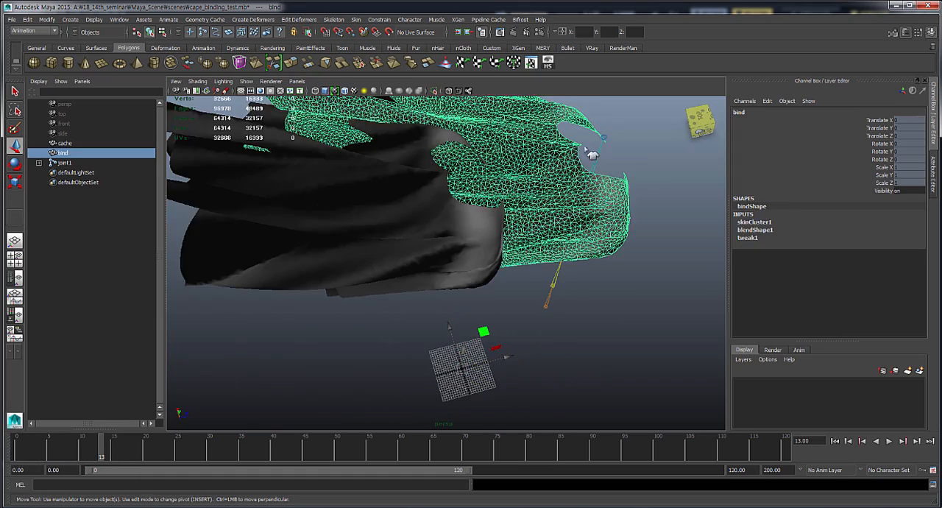
pyautogui.click(637, 166)
pyautogui.keyDown('alt'); pyautogui.moveTo(626, 160); pyautogui.dragTo(606, 201); pyautogui.keyUp('alt')
pyautogui.keyDown('alt'); pyautogui.moveTo(581, 206); pyautogui.dragTo(511, 231, button='middle'); pyautogui.keyUp('alt')
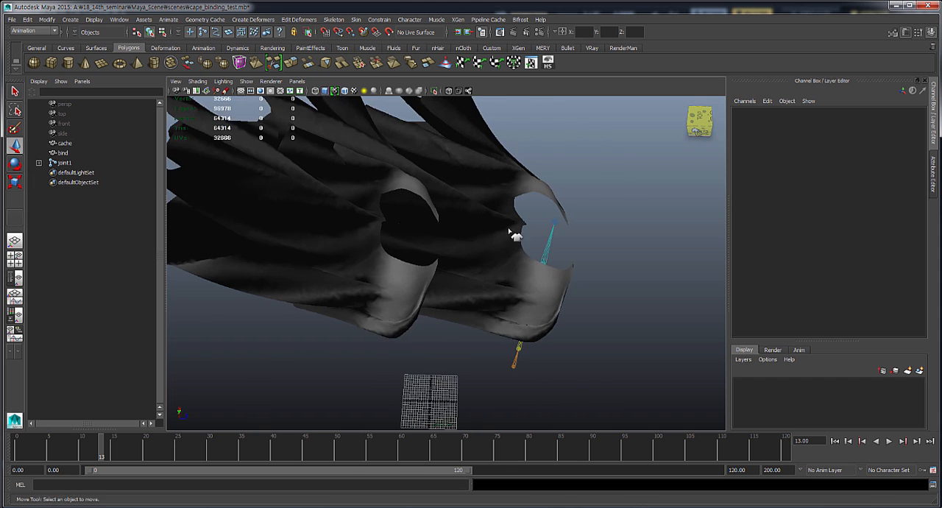
pyautogui.keyDown('alt'); pyautogui.moveTo(511, 231); pyautogui.dragTo(564, 255, button='right'); pyautogui.keyUp('alt')
pyautogui.keyDown('alt'); pyautogui.moveTo(565, 253); pyautogui.dragTo(556, 264, button='middle'); pyautogui.keyUp('alt')
pyautogui.click(589, 185)
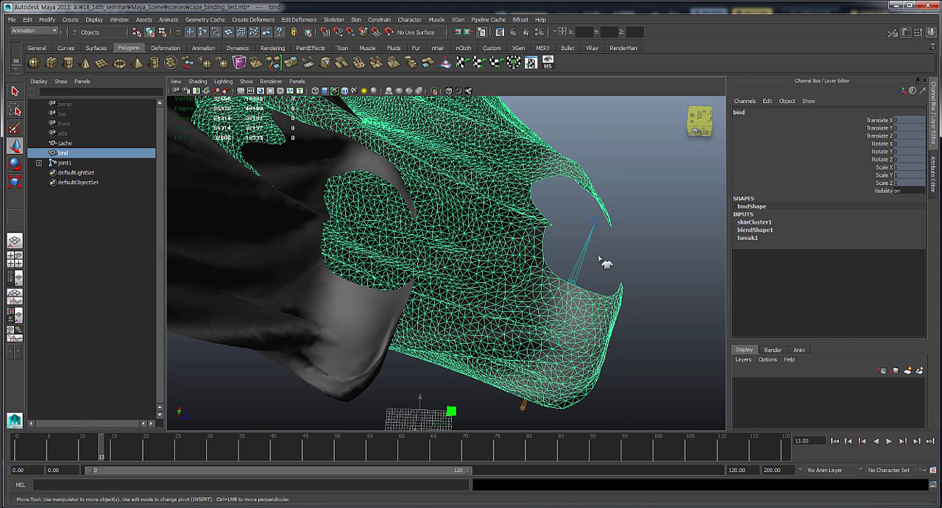
pyautogui.keyDown('alt'); pyautogui.moveTo(588, 265); pyautogui.dragTo(527, 268); pyautogui.keyUp('alt')
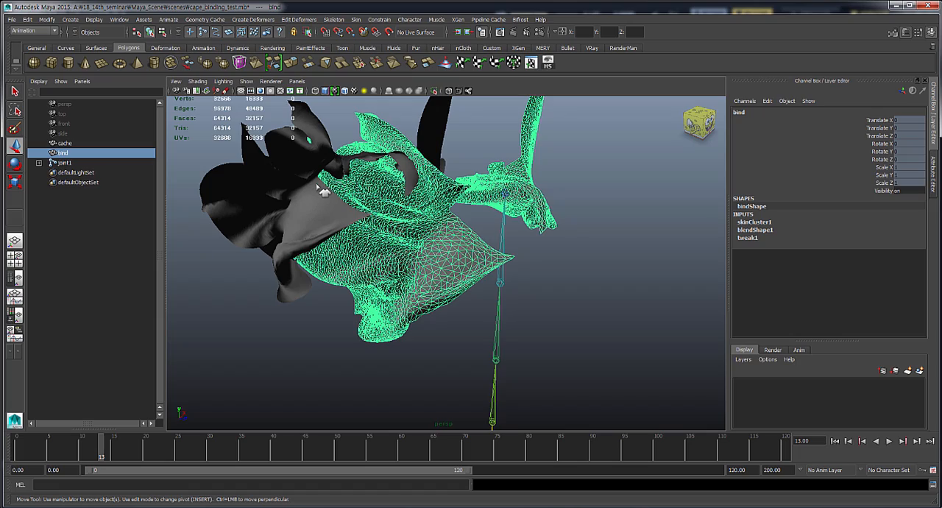
pyautogui.keyDown('alt'); pyautogui.moveTo(395, 235); pyautogui.dragTo(438, 242); pyautogui.keyUp('alt')
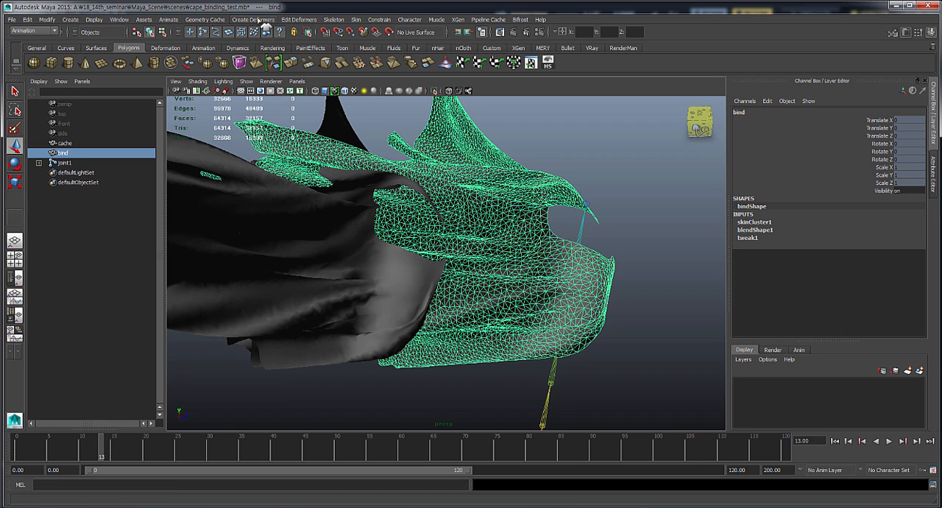
# - Open the Paint Blend Shape Weights Tool settings for the bind mesh and choose the cache target
pyautogui.click(302, 20)
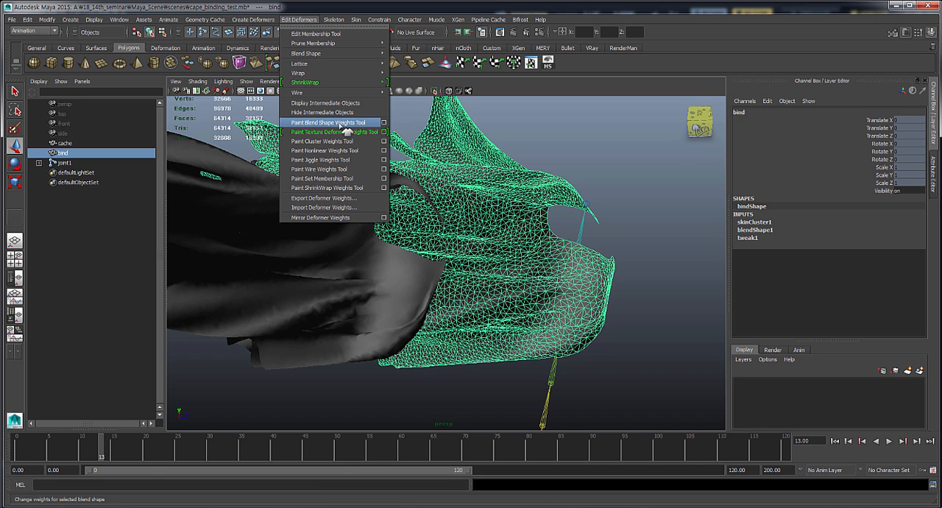
pyautogui.click(384, 123)
pyautogui.keyDown('alt'); pyautogui.moveTo(541, 263); pyautogui.dragTo(588, 246); pyautogui.keyUp('alt')
pyautogui.keyDown('alt'); pyautogui.moveTo(532, 214); pyautogui.dragTo(620, 263, button='right'); pyautogui.keyUp('alt')
pyautogui.keyDown('alt'); pyautogui.moveTo(620, 263); pyautogui.dragTo(611, 263); pyautogui.keyUp('alt')
pyautogui.keyDown('alt'); pyautogui.moveTo(611, 263); pyautogui.dragTo(572, 257, button='right'); pyautogui.keyUp('alt')
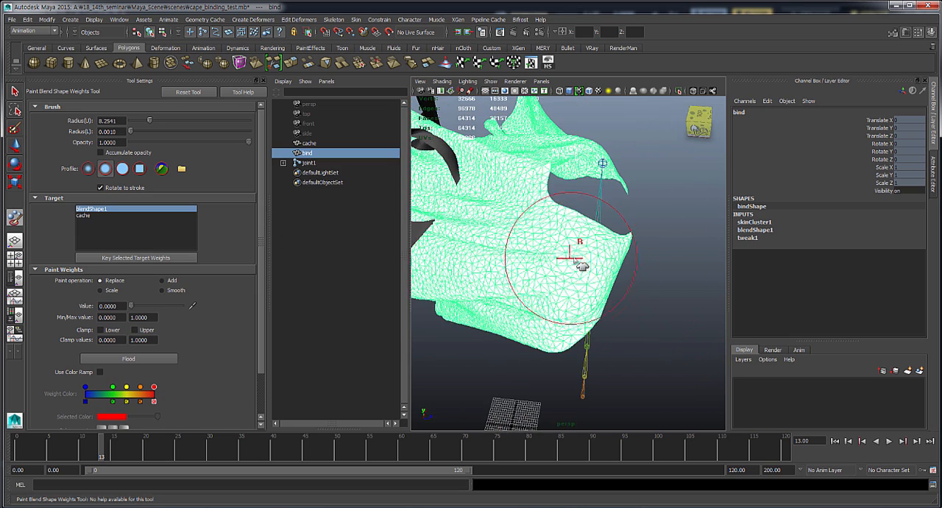
pyautogui.click(116, 215)
# - Paint the cache target weight to 0 with Replace over one shoulder and the adjoining collar of the bind mesh
pyautogui.keyDown('alt'); pyautogui.moveTo(563, 231); pyautogui.dragTo(576, 188); pyautogui.keyUp('alt')
pyautogui.keyDown('alt'); pyautogui.moveTo(576, 187); pyautogui.dragTo(556, 187, button='right'); pyautogui.keyUp('alt')
pyautogui.keyDown('alt'); pyautogui.moveTo(562, 193); pyautogui.dragTo(558, 186); pyautogui.keyUp('alt')
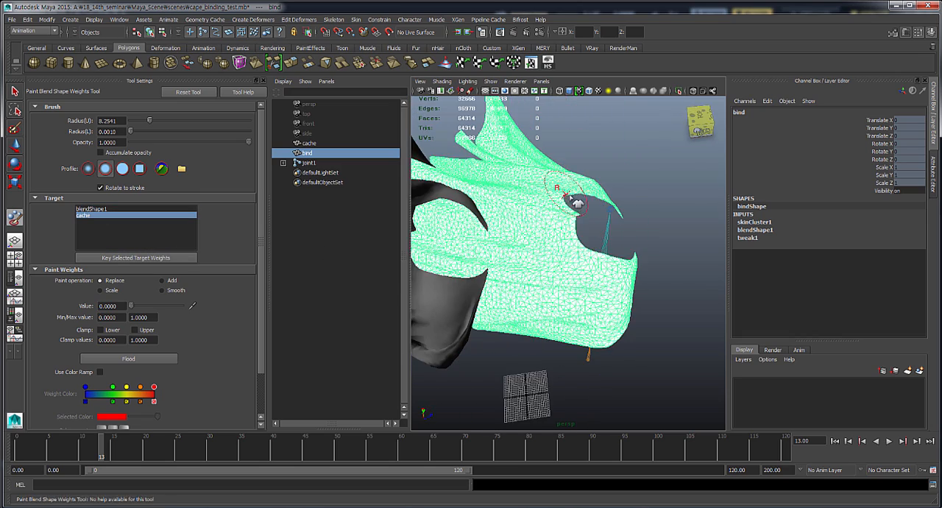
pyautogui.keyDown('alt'); pyautogui.moveTo(558, 256); pyautogui.dragTo(536, 204); pyautogui.keyUp('alt')
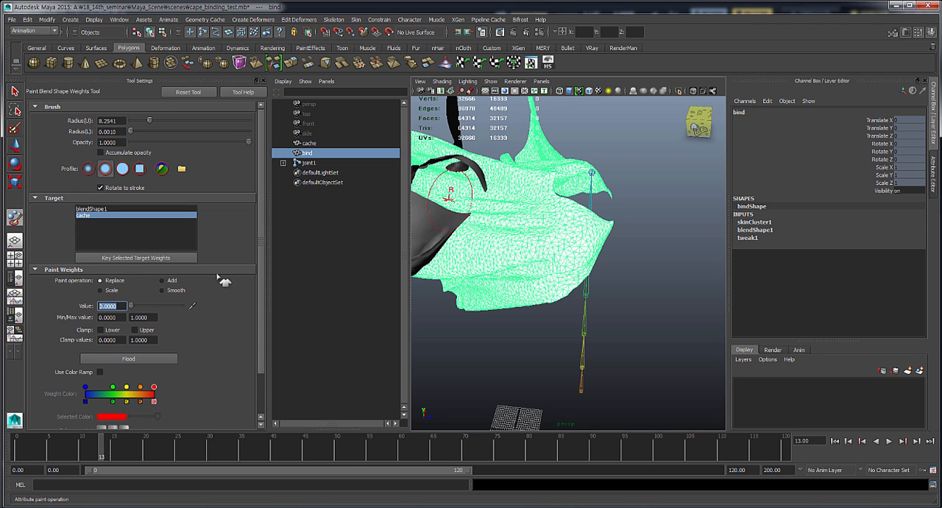
pyautogui.moveTo(557, 273)
pyautogui.keyDown('alt'); pyautogui.mouseDown()
pyautogui.moveTo(564, 287)
pyautogui.moveTo(568, 274)
pyautogui.moveTo(593, 287)
pyautogui.moveTo(557, 284)
pyautogui.mouseUp(); pyautogui.keyUp('alt')
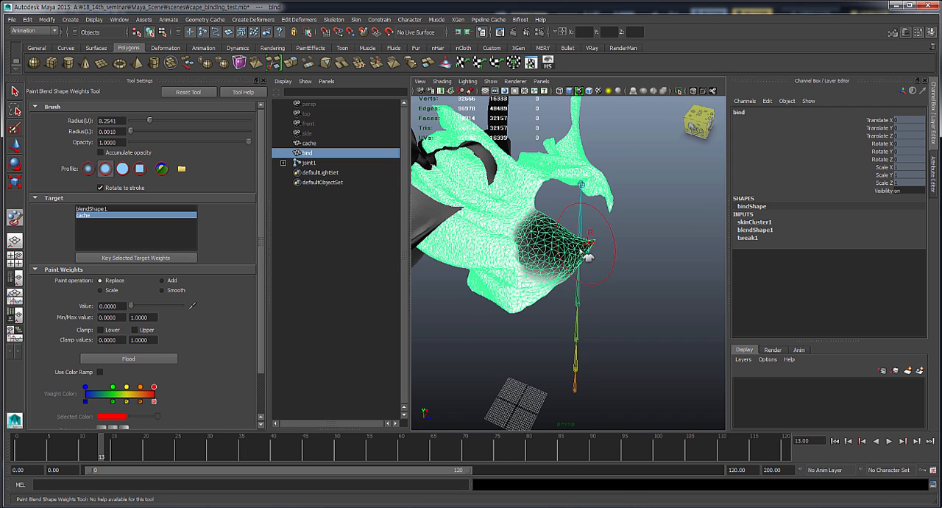
pyautogui.keyDown('alt'); pyautogui.moveTo(589, 255); pyautogui.dragTo(564, 232); pyautogui.keyUp('alt')
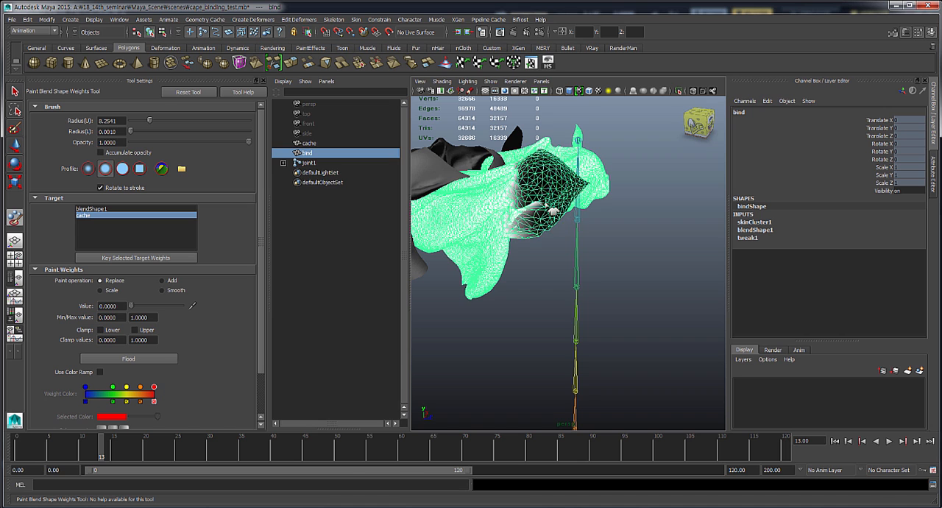
pyautogui.keyDown('alt'); pyautogui.moveTo(551, 190); pyautogui.dragTo(562, 252); pyautogui.keyUp('alt')
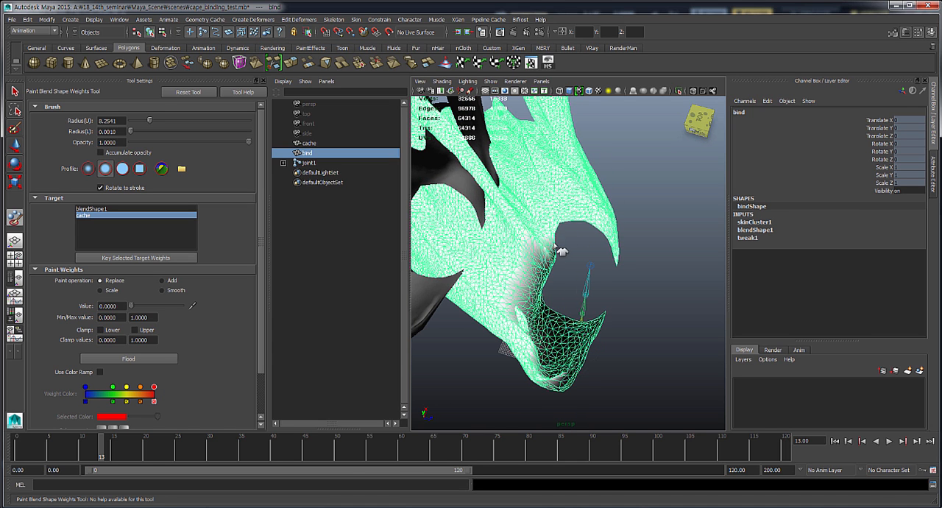
# - Continue painting weight 0 along the neckline and over the opposite shoulder of the bind mesh
pyautogui.moveTo(541, 312)
pyautogui.mouseDown()
pyautogui.moveTo(539, 322)
pyautogui.moveTo(541, 297)
pyautogui.mouseUp()
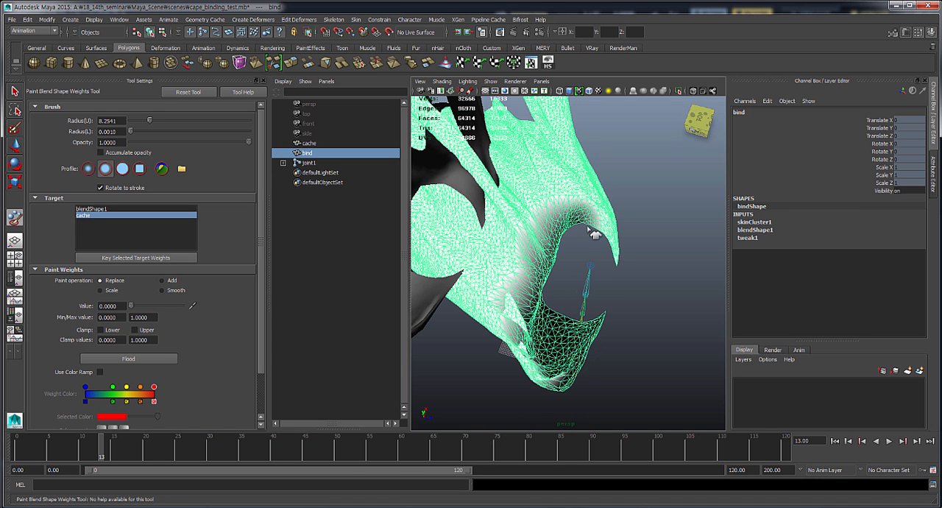
pyautogui.keyDown('alt'); pyautogui.moveTo(619, 265); pyautogui.dragTo(563, 246); pyautogui.keyUp('alt')
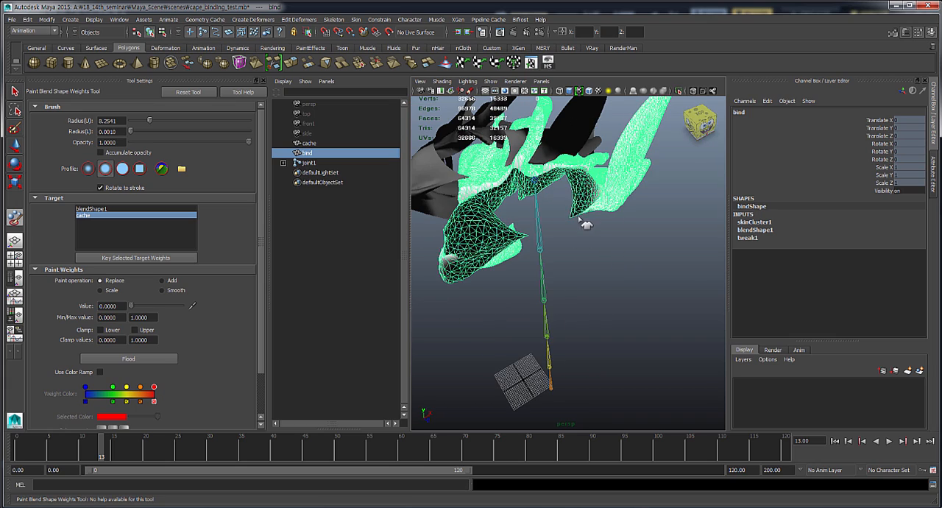
pyautogui.moveTo(591, 213)
pyautogui.keyDown('alt'); pyautogui.mouseDown()
pyautogui.moveTo(565, 211)
pyautogui.moveTo(574, 211)
pyautogui.mouseUp(); pyautogui.keyUp('alt')
pyautogui.keyDown('alt'); pyautogui.moveTo(574, 211); pyautogui.dragTo(615, 282, button='right'); pyautogui.keyUp('alt')
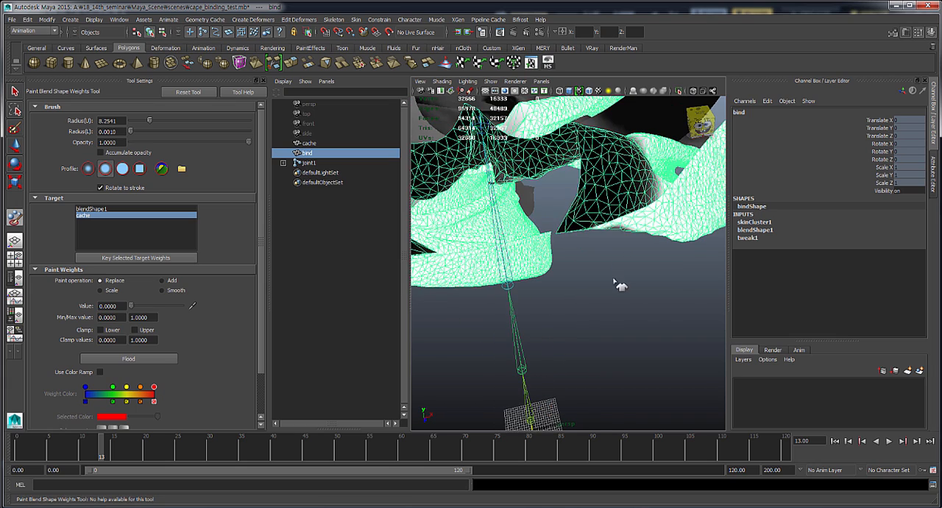
pyautogui.moveTo(615, 281)
pyautogui.keyDown('alt'); pyautogui.mouseDown()
pyautogui.moveTo(636, 235)
pyautogui.moveTo(625, 268)
pyautogui.moveTo(635, 242)
pyautogui.moveTo(548, 248)
pyautogui.moveTo(506, 269)
pyautogui.mouseUp(); pyautogui.keyUp('alt')
pyautogui.keyDown('alt'); pyautogui.moveTo(605, 273); pyautogui.dragTo(552, 269, button='right'); pyautogui.keyUp('alt')
pyautogui.moveTo(552, 269)
pyautogui.keyDown('alt'); pyautogui.mouseDown()
pyautogui.moveTo(630, 275)
pyautogui.moveTo(605, 240)
pyautogui.moveTo(598, 243)
pyautogui.moveTo(626, 266)
pyautogui.mouseUp(); pyautogui.keyUp('alt')
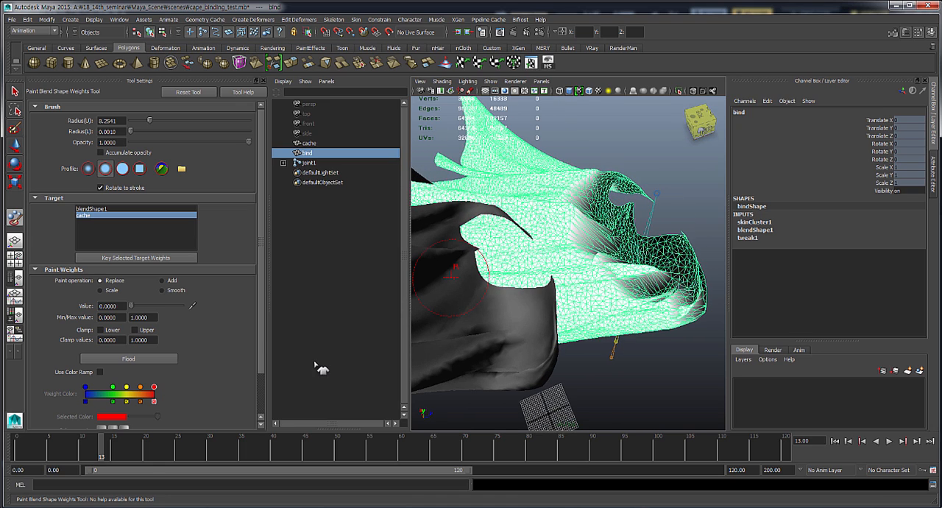
# - Switch the weight painting to Smooth and flood the cache target weights on the bind mesh repeatedly to soften the painted shoulder transition
pyautogui.click(162, 290)
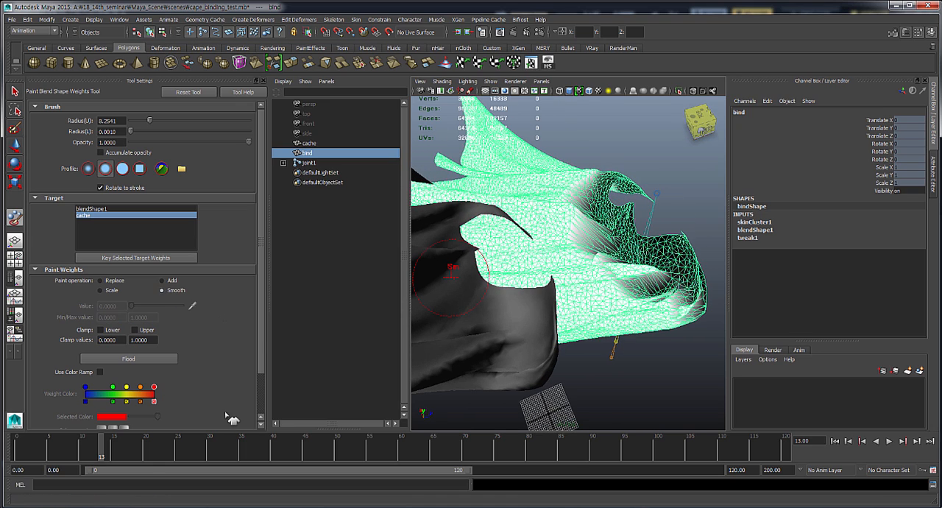
pyautogui.click(148, 360)
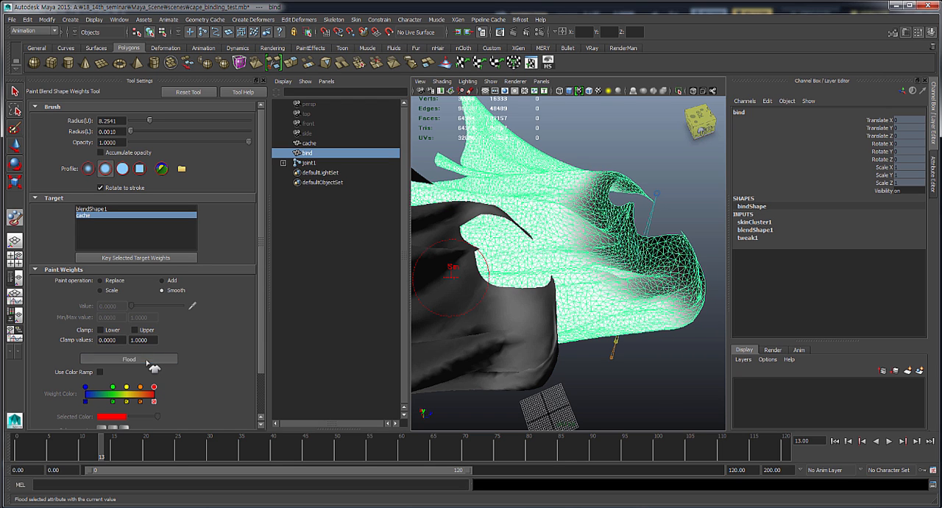
pyautogui.click(148, 361)
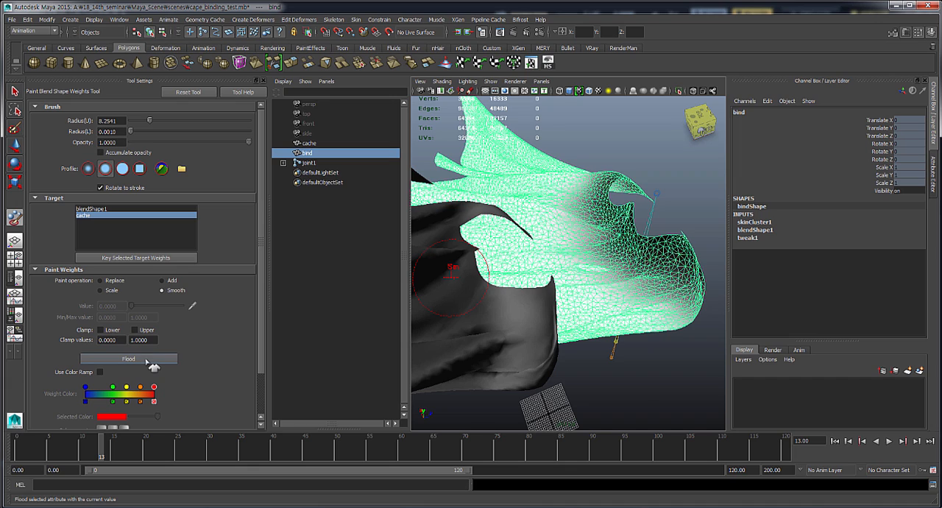
# - Play back the animation and scrub to frame 14 to examine how the smoothed bind mesh follows the cache and joints
pyautogui.keyDown('alt'); pyautogui.moveTo(571, 292); pyautogui.dragTo(518, 271); pyautogui.keyUp('alt')
pyautogui.keyDown('alt'); pyautogui.moveTo(578, 289); pyautogui.dragTo(551, 297, button='right'); pyautogui.keyUp('alt')
pyautogui.keyDown('alt'); pyautogui.moveTo(551, 297); pyautogui.dragTo(581, 259); pyautogui.keyUp('alt')
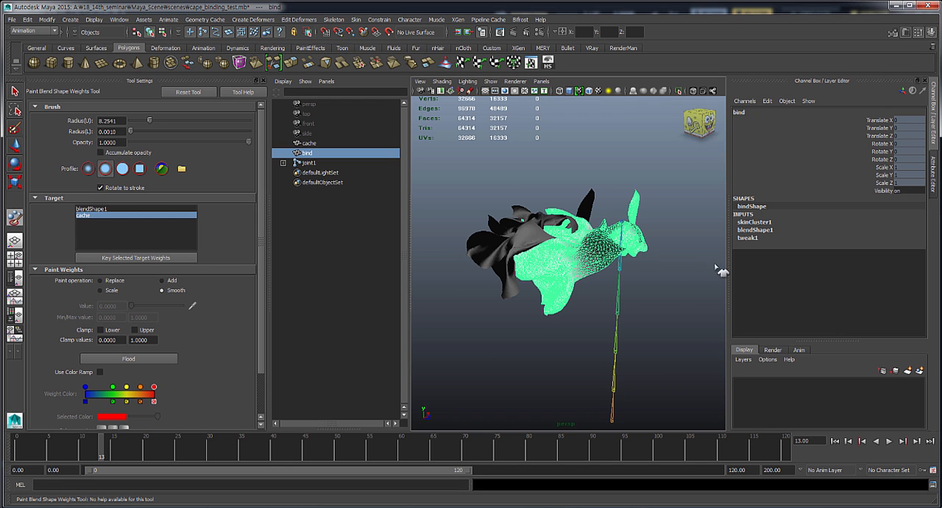
pyautogui.keyDown('alt'); pyautogui.moveTo(642, 246); pyautogui.dragTo(678, 251); pyautogui.keyUp('alt')
pyautogui.scroll(5, 595, 254)
pyautogui.scroll(-5, 595, 255)
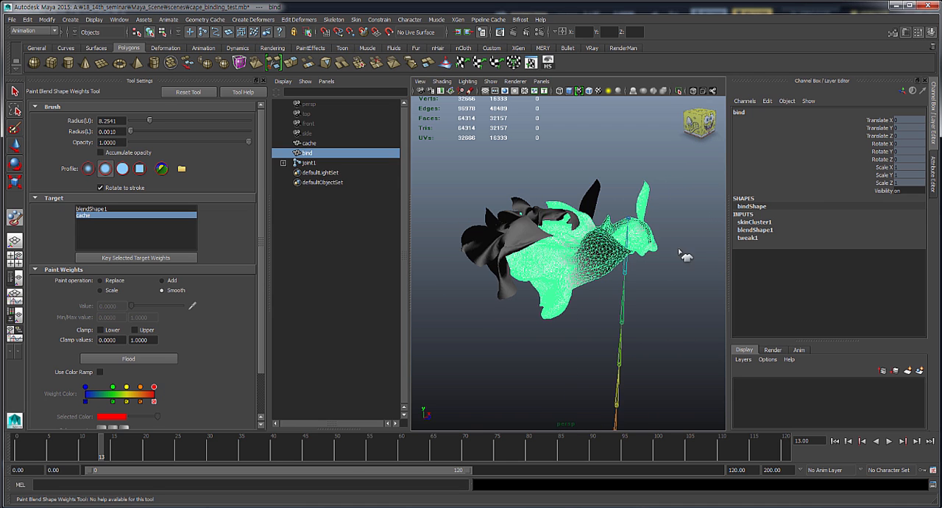
pyautogui.keyDown('alt'); pyautogui.moveTo(600, 257); pyautogui.dragTo(644, 259); pyautogui.keyUp('alt')
pyautogui.hotkey('alt', 'v')
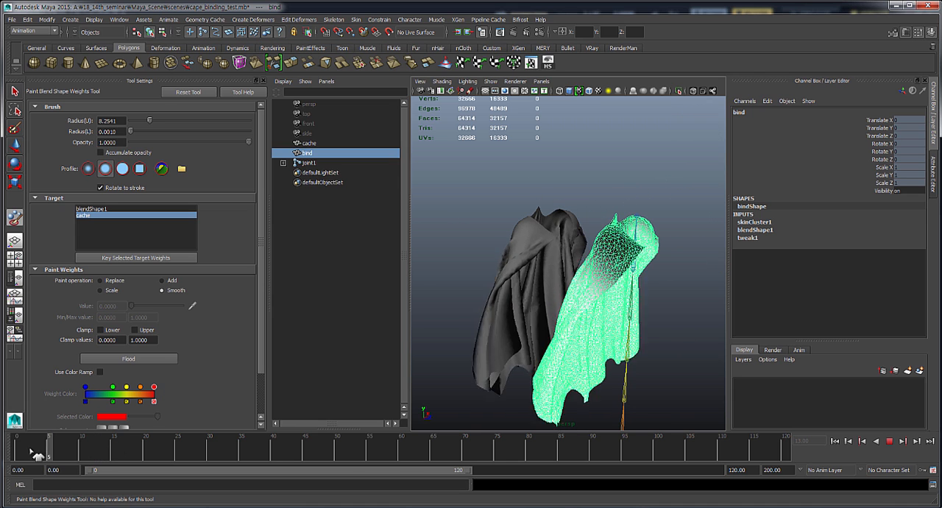
pyautogui.moveTo(106, 453)
pyautogui.mouseDown()
pyautogui.moveTo(143, 449)
pyautogui.moveTo(47, 451)
pyautogui.moveTo(153, 449)
pyautogui.moveTo(95, 449)
pyautogui.moveTo(107, 445)
pyautogui.mouseUp()
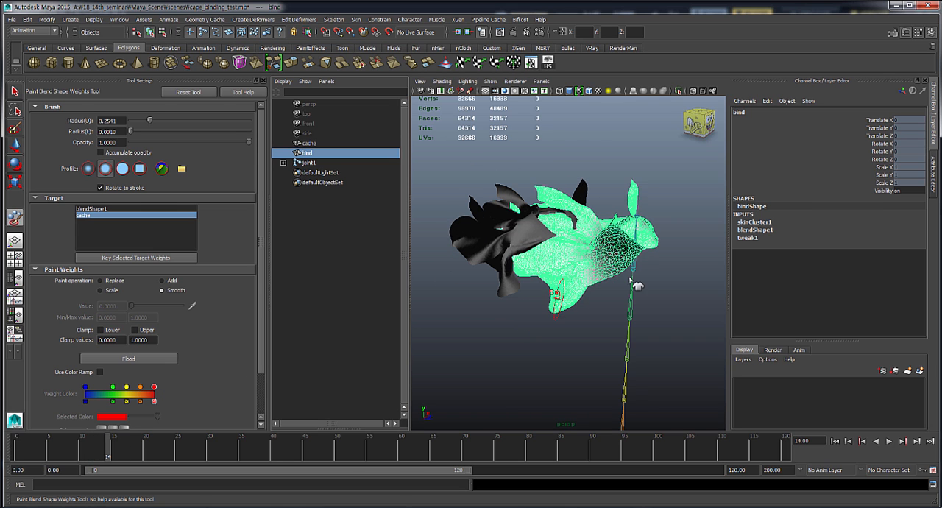
# - Set the cache weight of blendShape1 on the bind mesh to 0.5
pyautogui.keyDown('alt'); pyautogui.moveTo(635, 278); pyautogui.dragTo(692, 313); pyautogui.keyUp('alt')
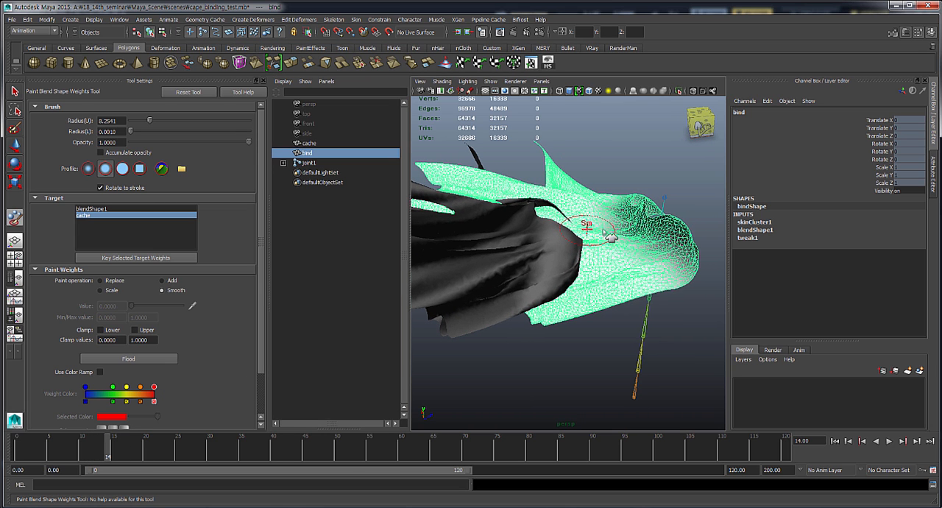
pyautogui.click(785, 231)
pyautogui.click(884, 245)
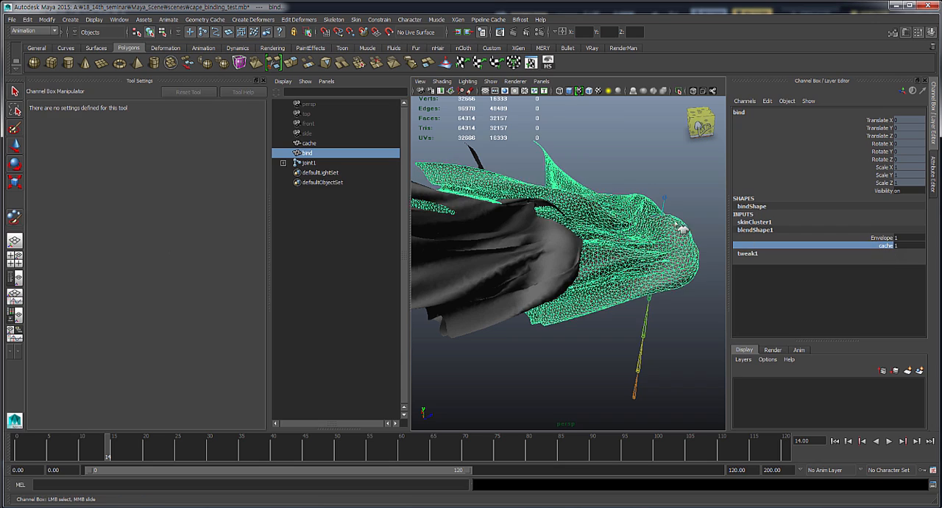
pyautogui.moveTo(687, 229)
pyautogui.mouseDown(button='middle')
pyautogui.moveTo(673, 223)
pyautogui.moveTo(691, 280)
pyautogui.moveTo(677, 227)
pyautogui.mouseUp(button='middle')
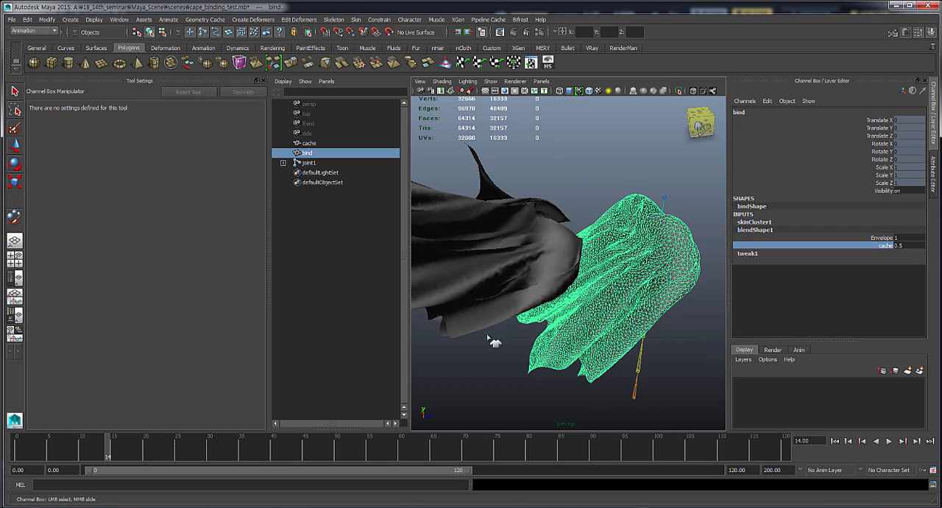
pyautogui.keyDown('alt'); pyautogui.moveTo(487, 337); pyautogui.dragTo(479, 315); pyautogui.keyUp('alt')
# - Play the animation to review the half-strength cache blend from different angles, and return to frame 0
pyautogui.hotkey('alt', 'v')
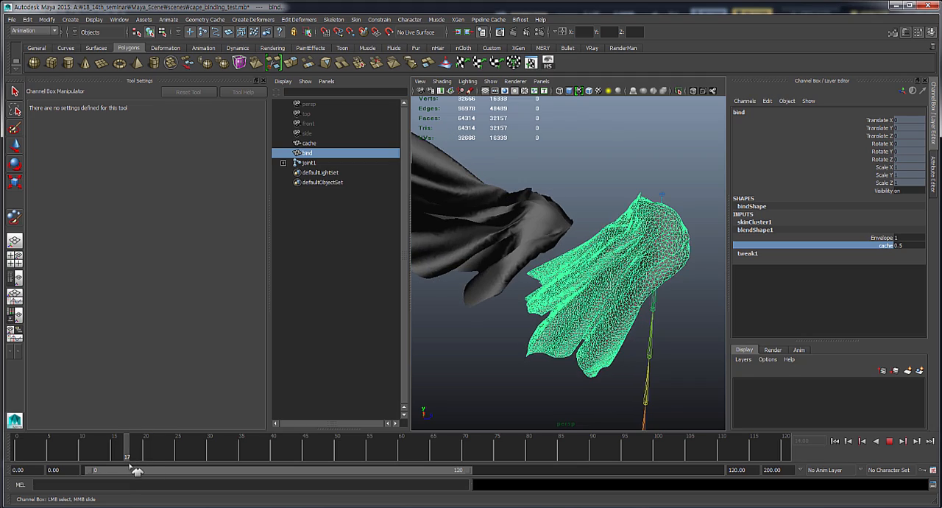
pyautogui.hotkey('alt', 'v')
pyautogui.keyDown('alt'); pyautogui.moveTo(605, 298); pyautogui.dragTo(477, 362); pyautogui.keyUp('alt')
pyautogui.keyDown('alt'); pyautogui.moveTo(570, 327); pyautogui.dragTo(530, 383); pyautogui.keyUp('alt')
pyautogui.moveTo(140, 464); pyautogui.dragTo(16, 451)
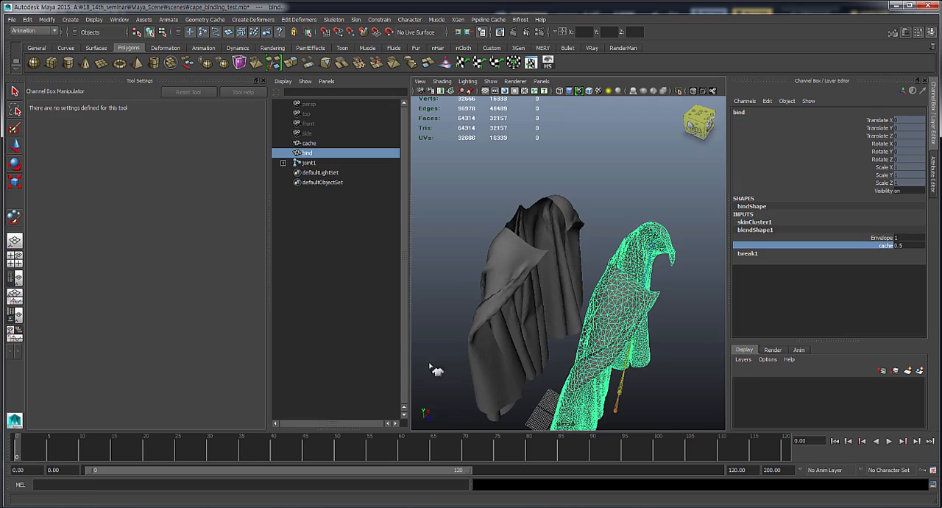
# - Expand the perspective view to a single view without the Outliner and close the tool settings
pyautogui.keyDown('alt'); pyautogui.moveTo(550, 321); pyautogui.dragTo(541, 259); pyautogui.keyUp('alt')
pyautogui.press('space')
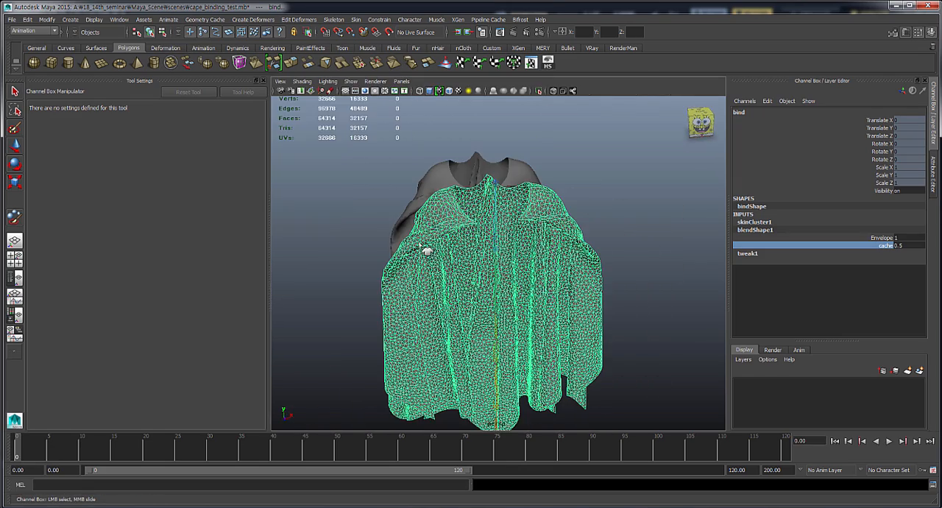
pyautogui.click(262, 81)
pyautogui.keyDown('alt'); pyautogui.moveTo(343, 261); pyautogui.dragTo(405, 275); pyautogui.keyUp('alt')
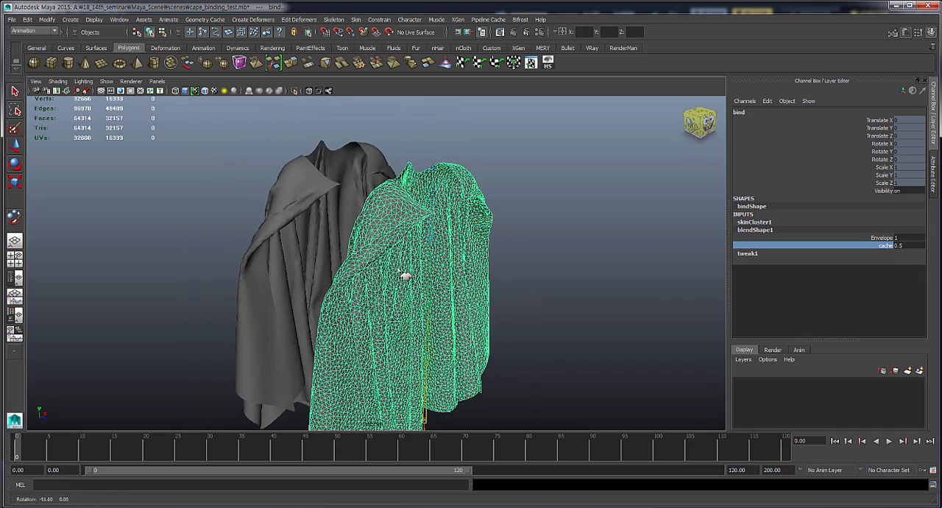